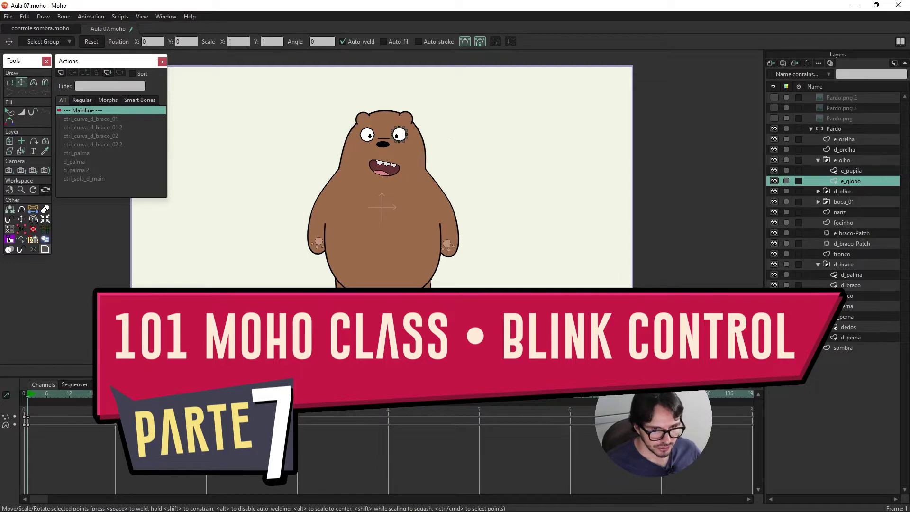
- Select the Pardo bone layer and zoom around the canvas to view the bear's skeleton
left_click(834, 128)
scroll(374, 135, "up", 3)
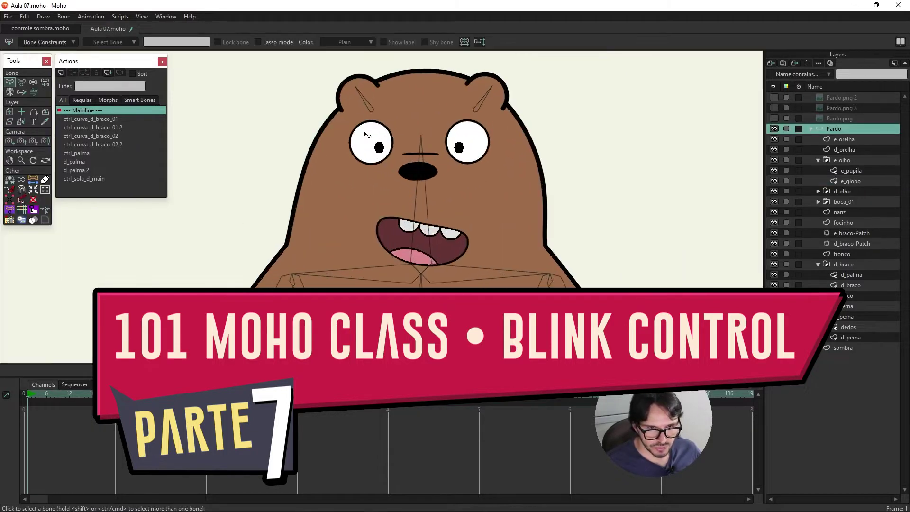
scroll(381, 139, "up", 2)
scroll(389, 142, "down", 1)
scroll(390, 143, "down", 3)
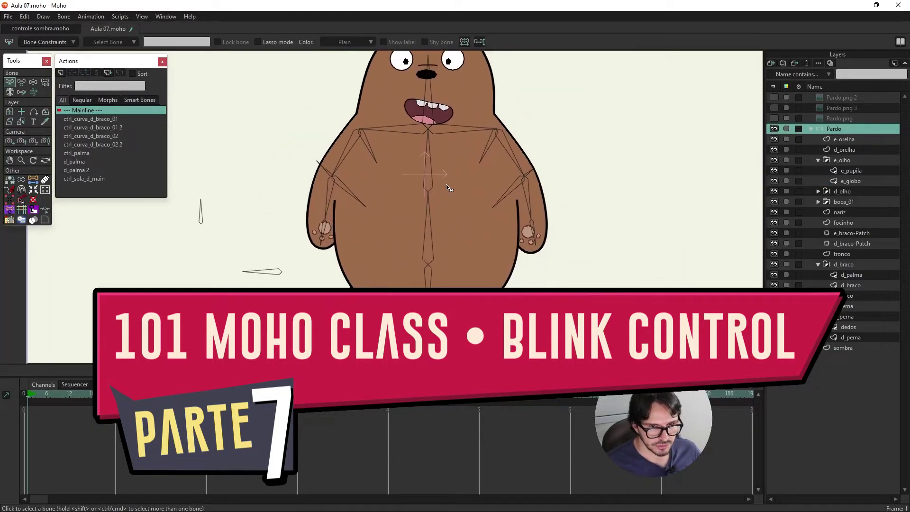
scroll(446, 183, "down", 1)
scroll(446, 205, "up", 1)
scroll(376, 188, "down", 1)
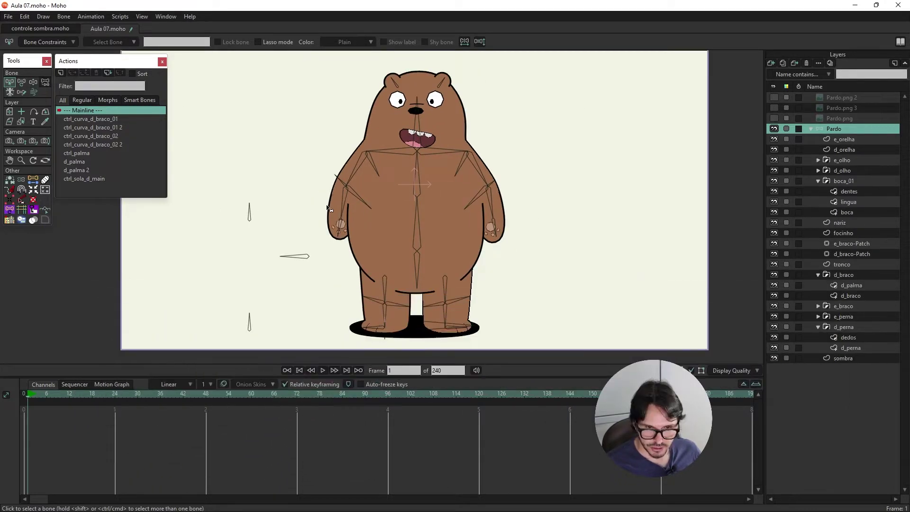
left_click(33, 82)
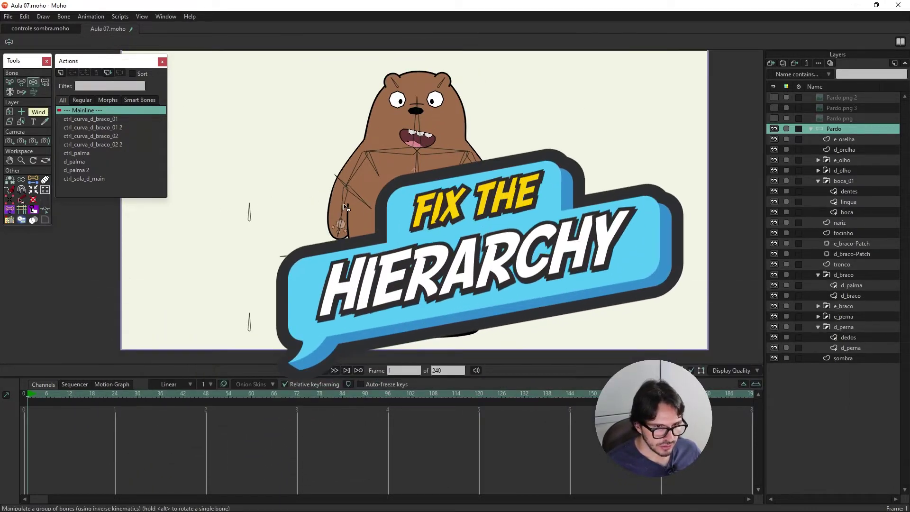
- Pull the bear's left arm outward as a test, then delete those keyframes to restore rest pose
mouse_move(342, 214)
left_mouse_down()
mouse_move(278, 193)
mouse_move(264, 217)
mouse_move(301, 195)
left_mouse_up()
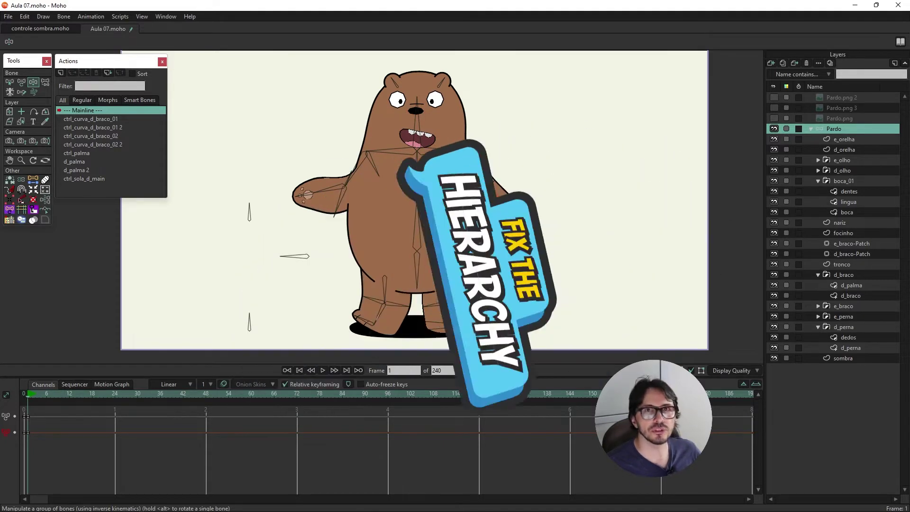
scroll(334, 201, "up", 1)
scroll(334, 201, "up", 3)
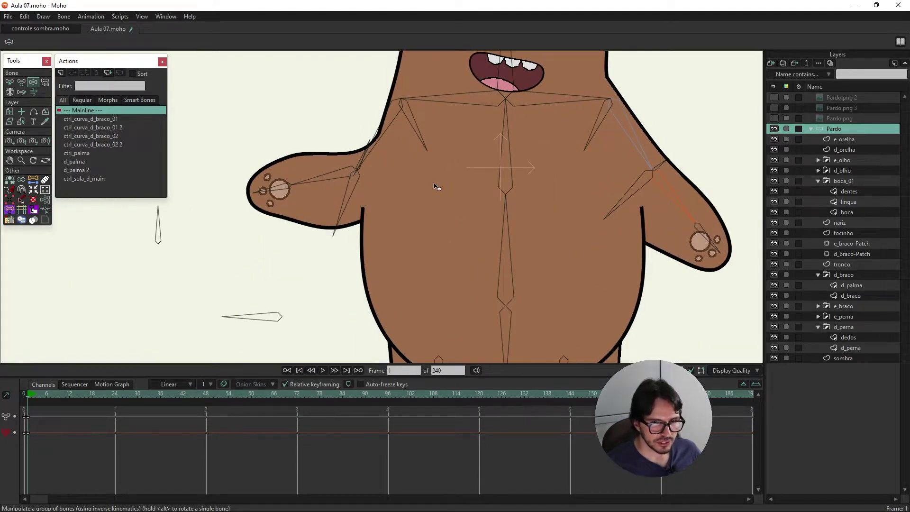
scroll(436, 187, "down", 3)
scroll(455, 155, "up", 2)
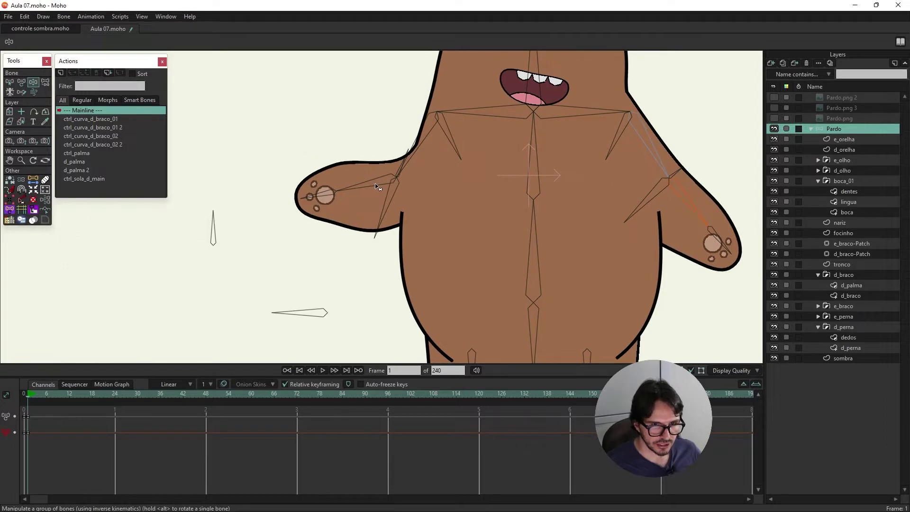
scroll(401, 277, "down", 2)
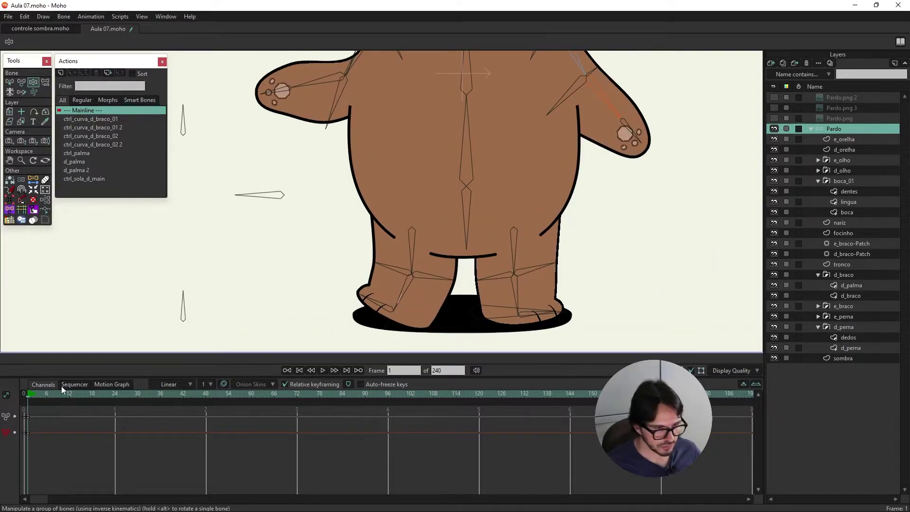
key("Delete")
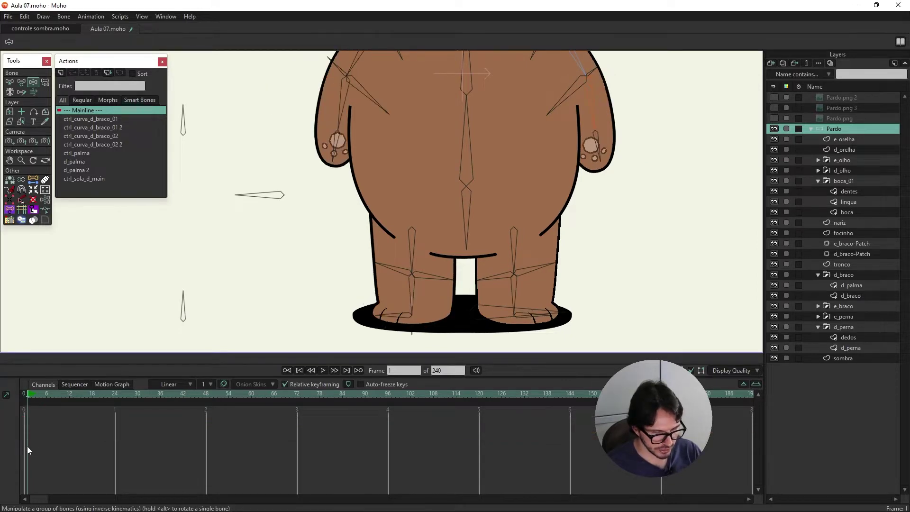
scroll(386, 166, "down", 1)
scroll(402, 237, "up", 3)
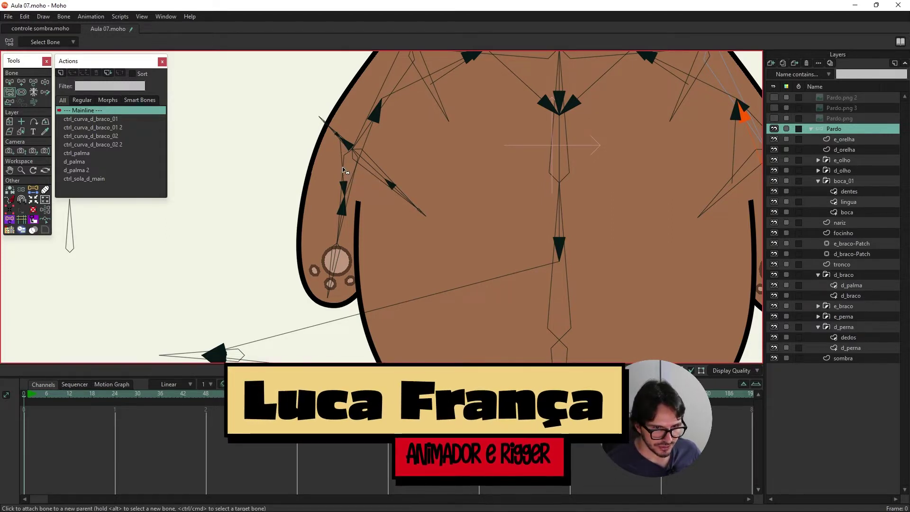
- Reparent the bear's arm and shoulder bones to their correct parent bones
left_click(353, 196)
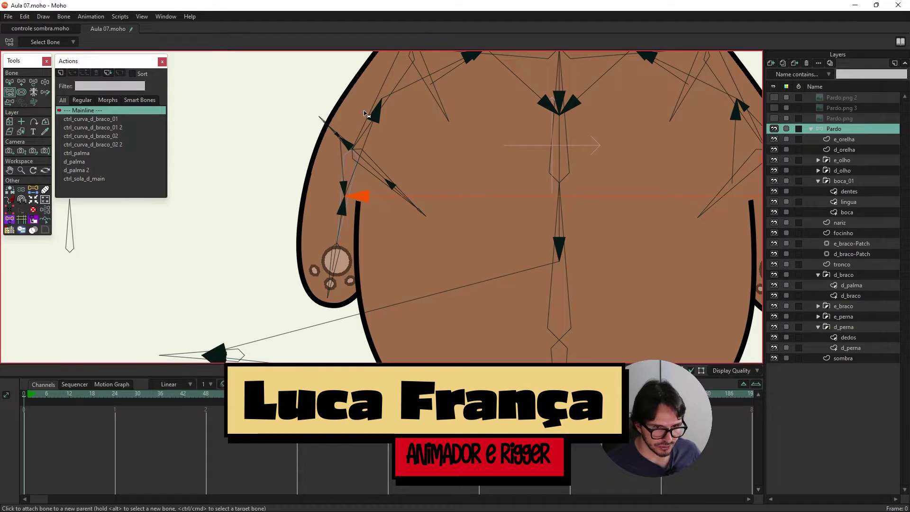
left_click(351, 156)
left_click(343, 168)
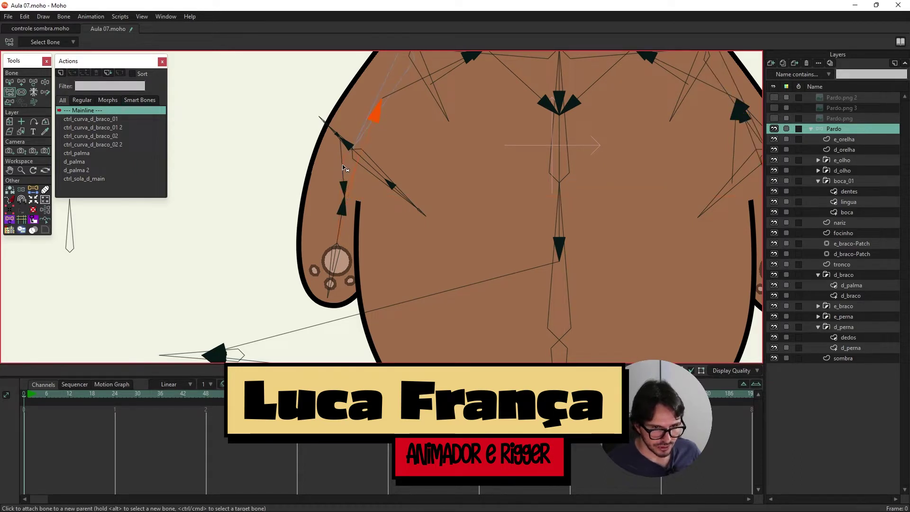
left_click(378, 176)
left_click(337, 137)
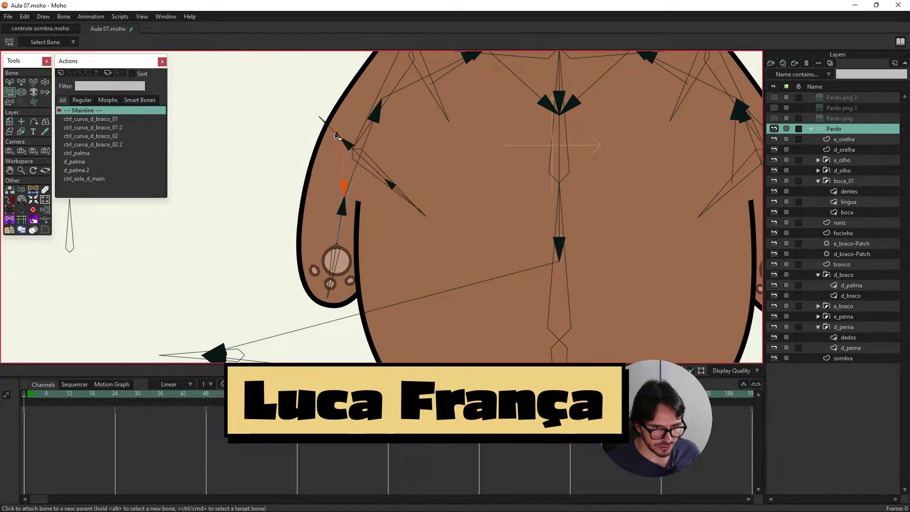
scroll(368, 206, "down", 4)
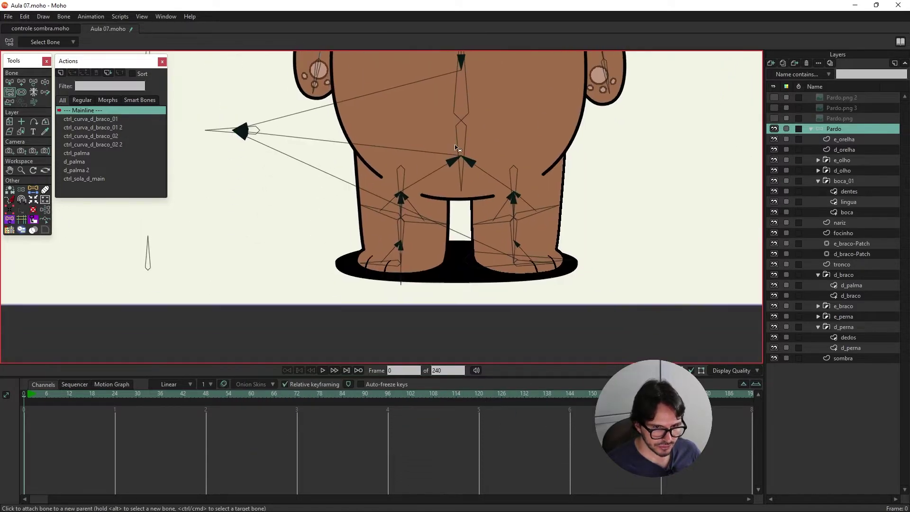
scroll(399, 223, "up", 4)
scroll(400, 223, "up", 1)
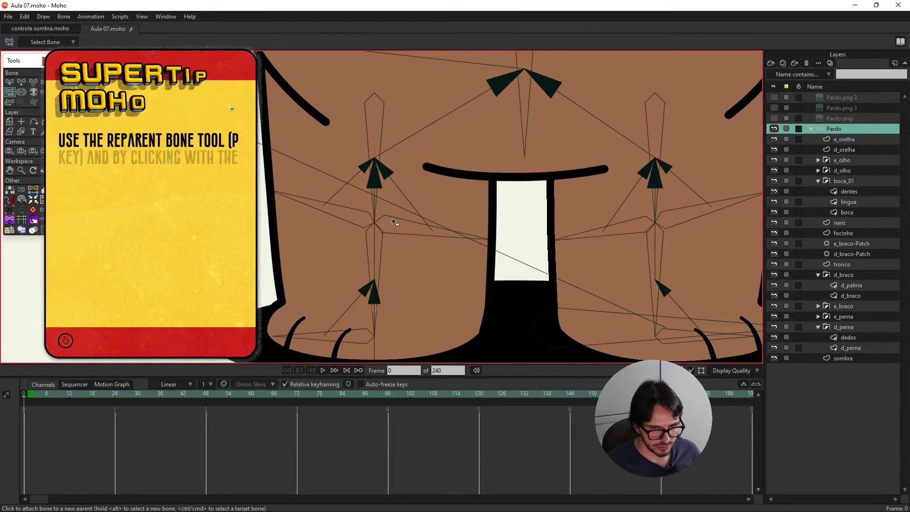
- Reattach the bear's upper and lower leg bones to their new parent bones
left_click(403, 220, "alt")
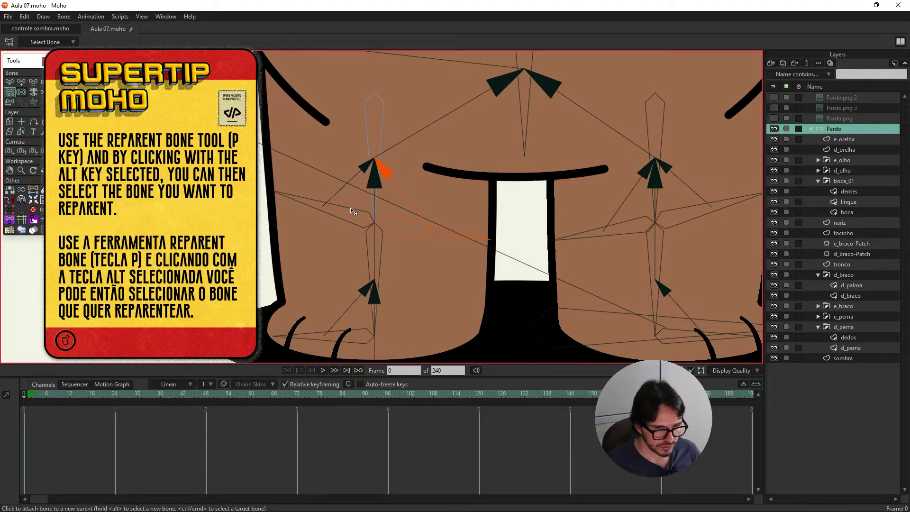
left_click(309, 202, "alt")
left_click(313, 204)
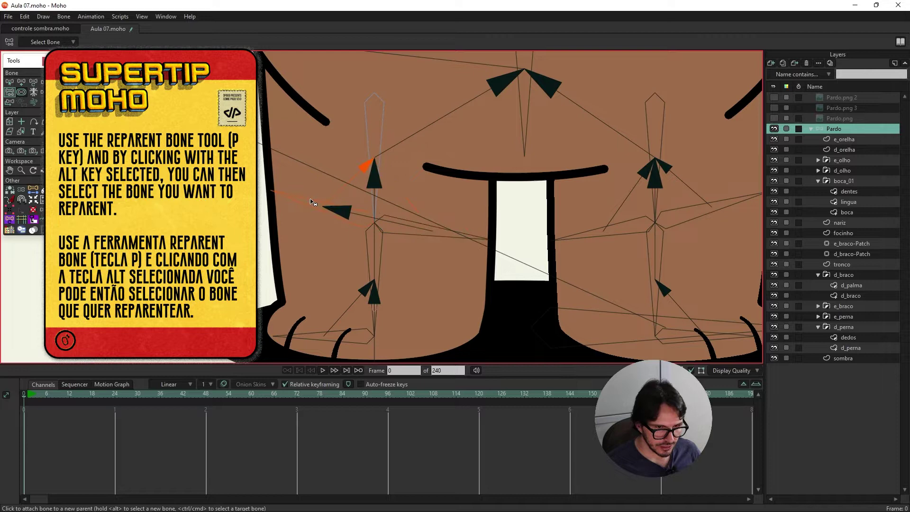
left_click(369, 252, "alt")
left_click(22, 92)
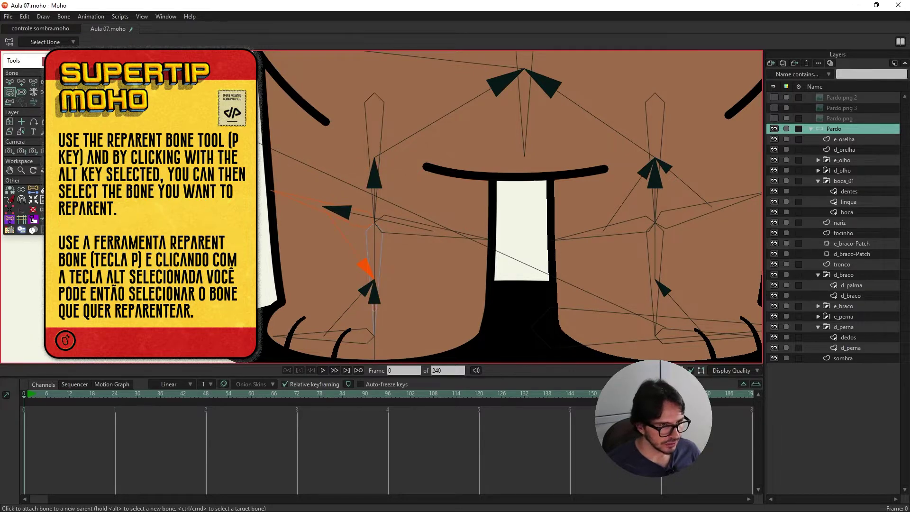
- Test-pose both arms, then make the leg bone and horizontal bone new parents
mouse_move(353, 253)
left_mouse_down()
mouse_move(382, 254)
mouse_move(291, 77)
mouse_move(312, 152)
mouse_move(402, 240)
mouse_move(355, 106)
mouse_move(337, 155)
mouse_move(337, 225)
mouse_move(333, 185)
left_mouse_up()
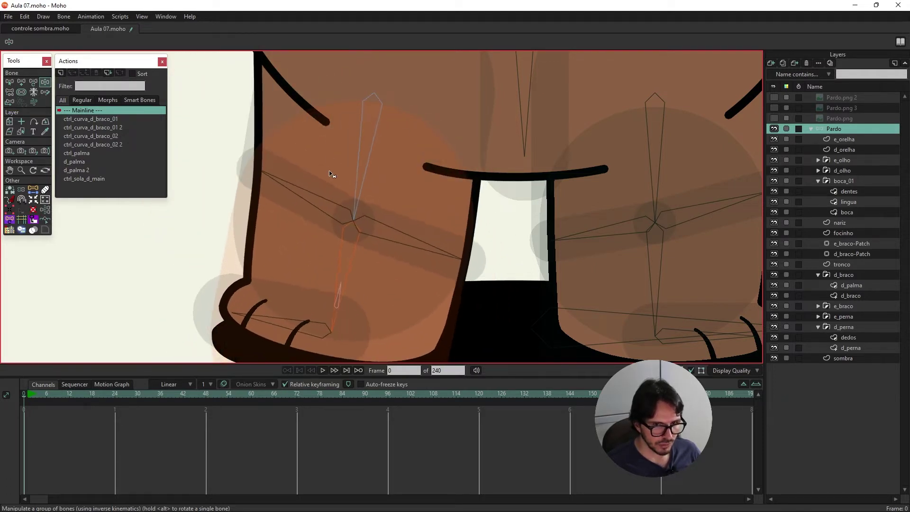
mouse_move(658, 299)
left_mouse_down()
mouse_move(611, 277)
mouse_move(604, 205)
mouse_move(630, 270)
mouse_move(482, 278)
mouse_move(492, 241)
left_mouse_up()
left_click(8, 92)
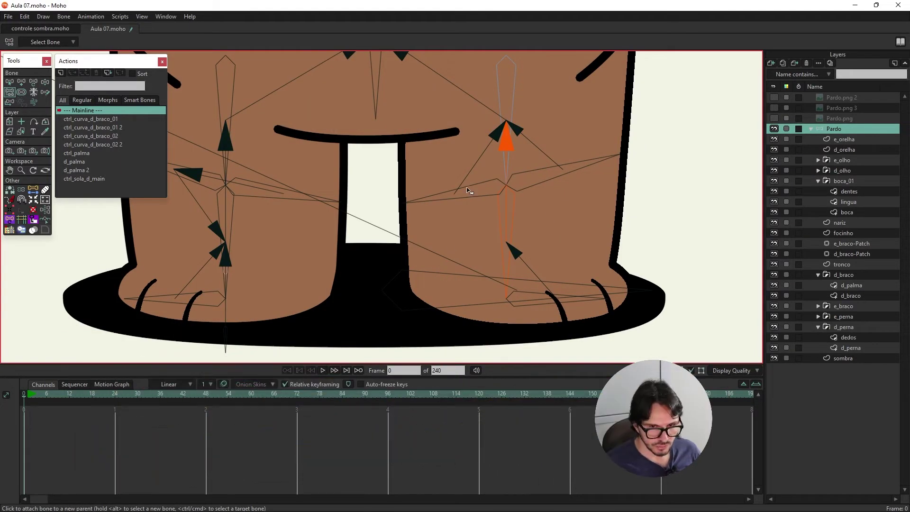
left_click(468, 190)
left_click(557, 171)
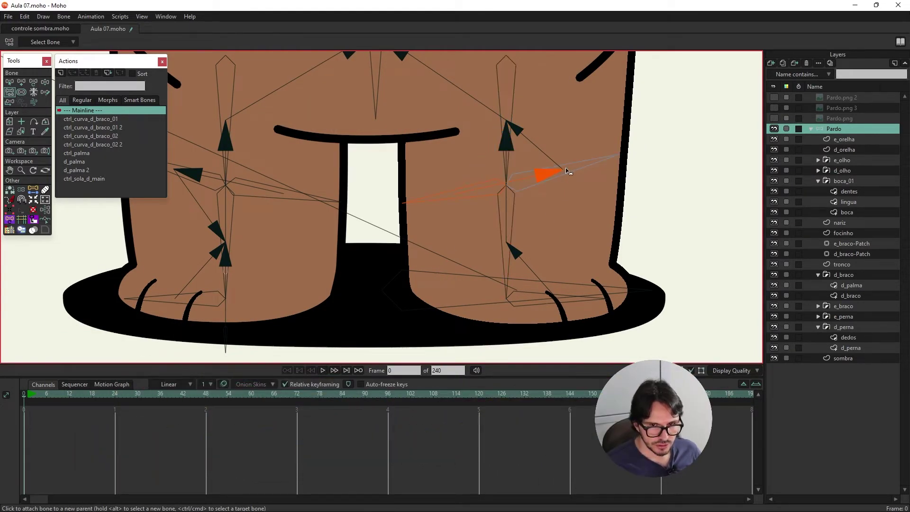
- Reparent the horizontal bone to the bone beneath it
left_click(580, 166, "alt")
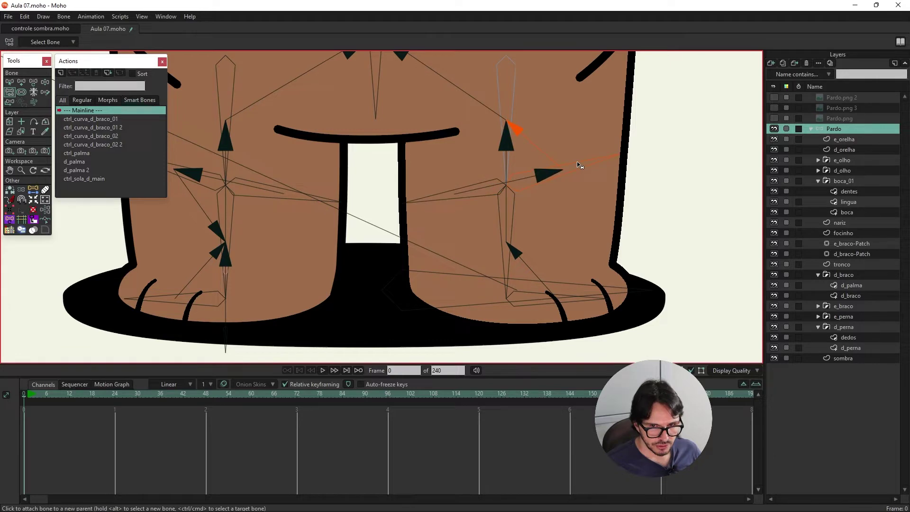
left_click(513, 218)
scroll(451, 260, "up", 3)
scroll(472, 260, "down", 5)
scroll(437, 209, "up", 5)
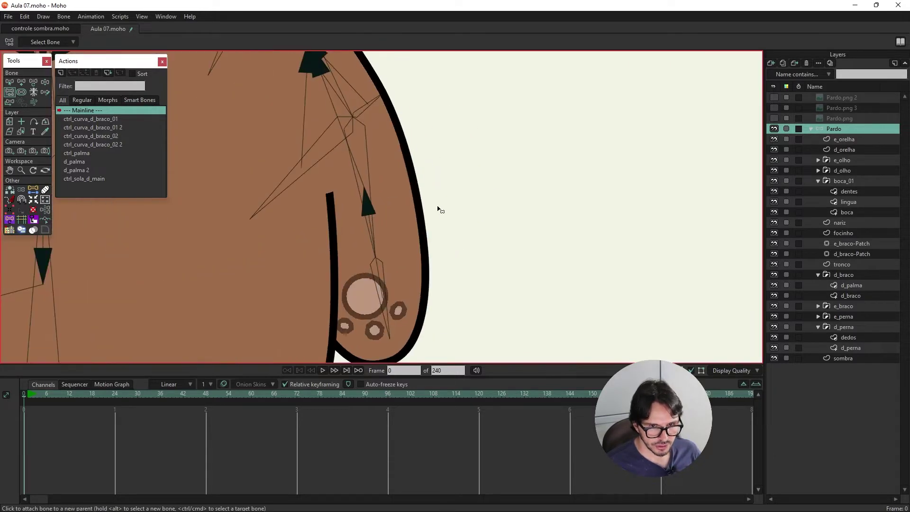
scroll(437, 209, "left", 5)
scroll(438, 209, "up", 2)
scroll(453, 233, "down", 2)
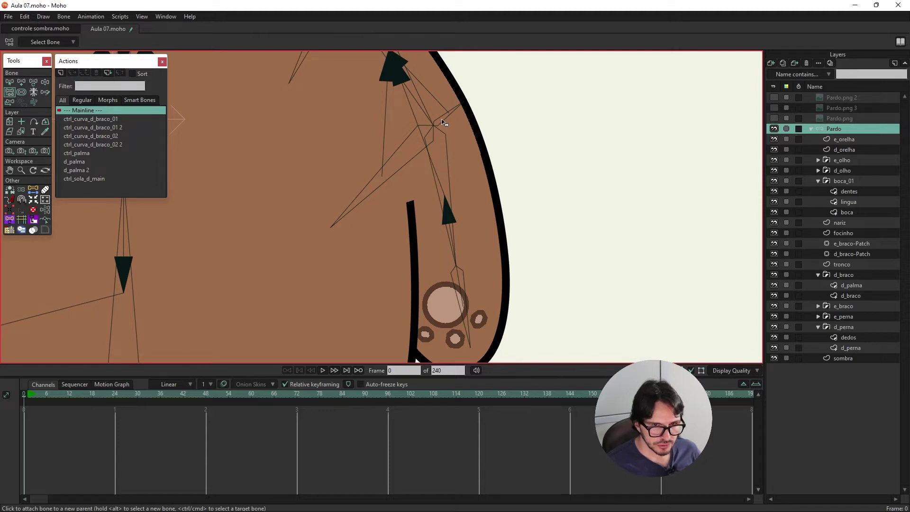
- Reattach the right-arm bones, ending with the long arm bone as parent
left_click(390, 161)
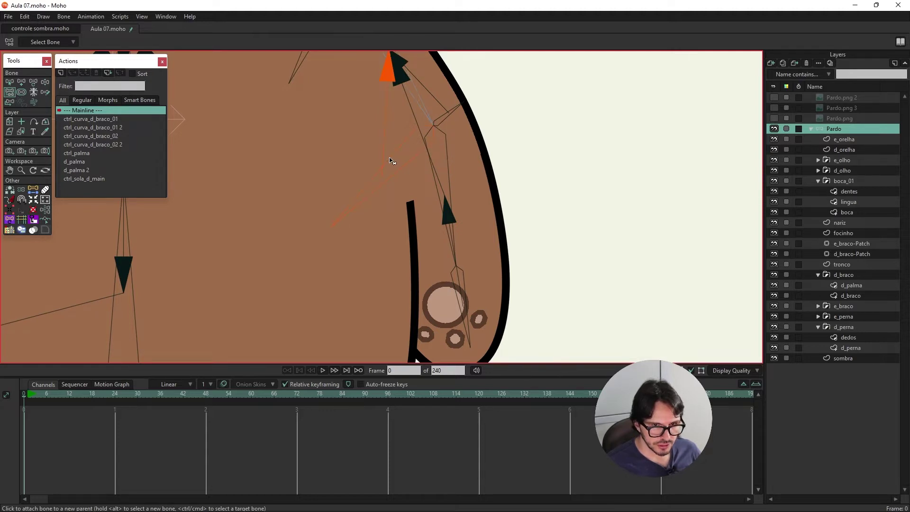
left_click(451, 117)
left_click(456, 110)
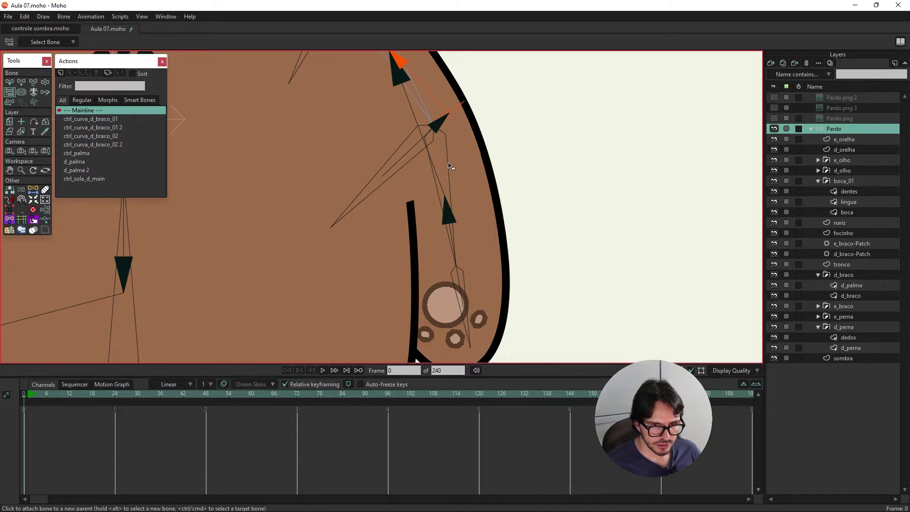
left_click(449, 165)
left_click(46, 83)
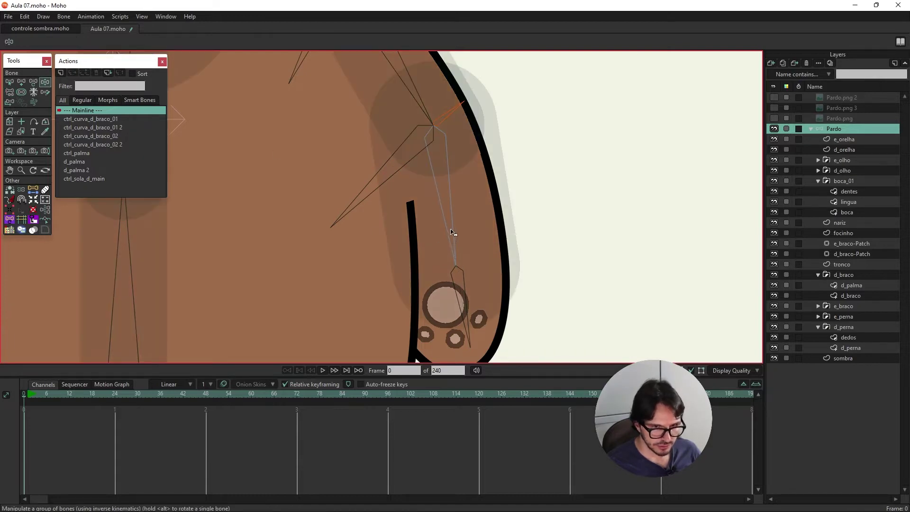
- Bend the bear's right arm and right leg to test the new hierarchy, then zoom in
left_click_drag(452, 232, 455, 255)
scroll(423, 204, "down", 5)
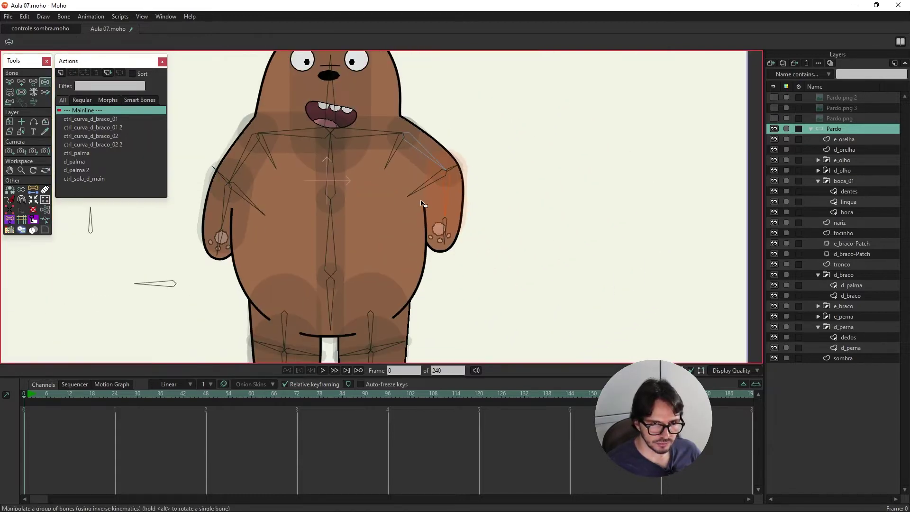
scroll(424, 204, "down", 3)
scroll(371, 242, "up", 4)
scroll(371, 242, "down", 1)
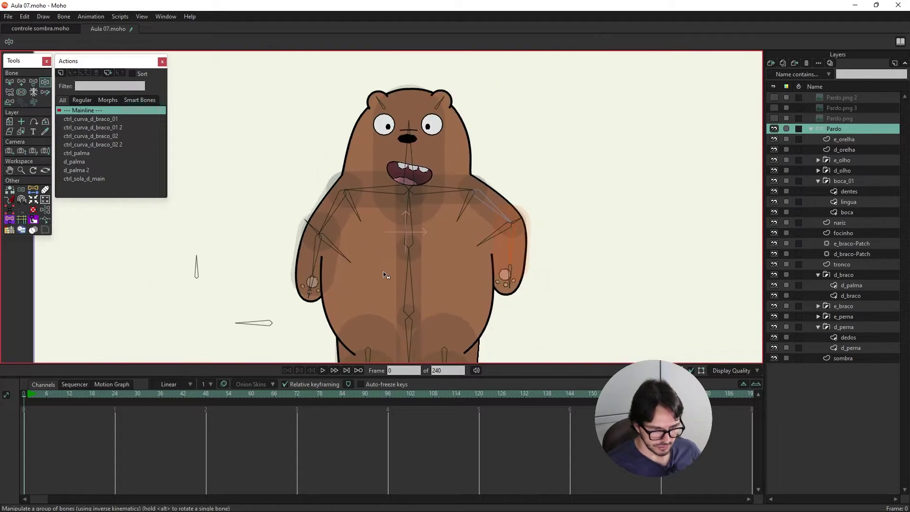
scroll(385, 275, "down", 5)
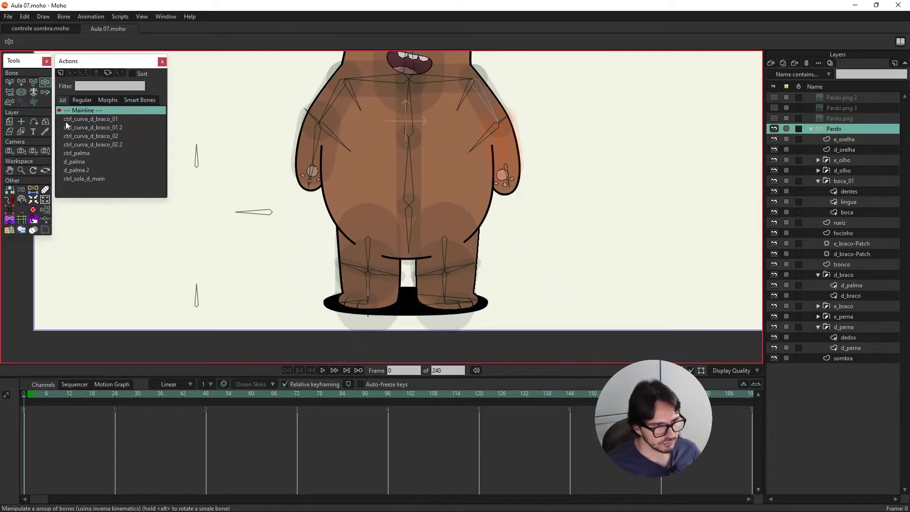
left_click_drag(444, 288, 557, 250)
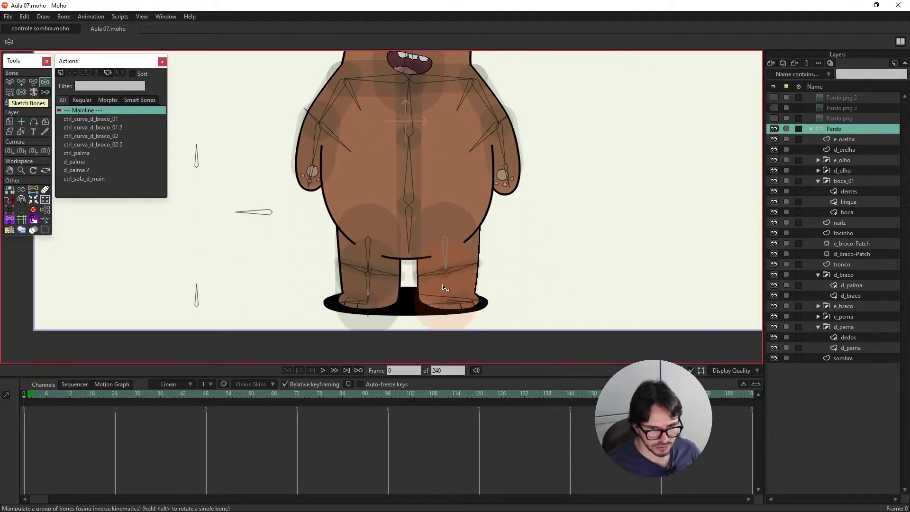
scroll(545, 275, "down", 2)
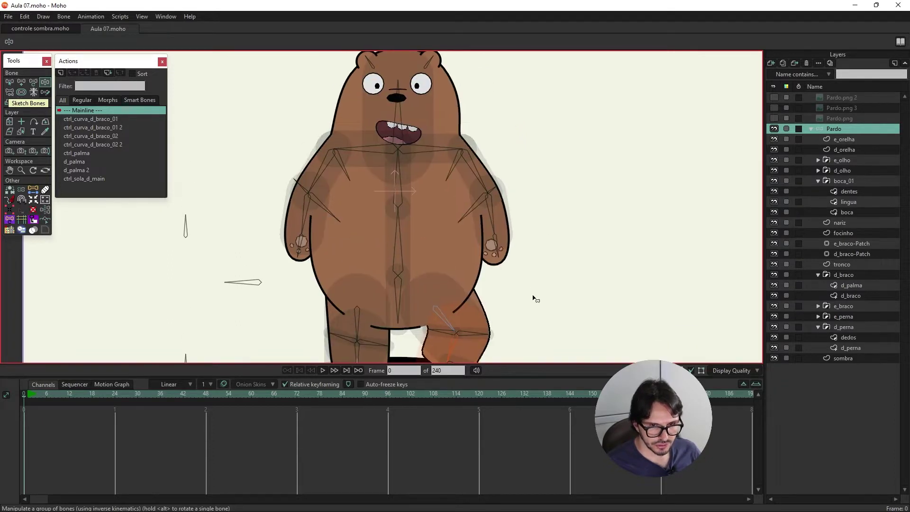
scroll(534, 298, "down", 2)
scroll(406, 166, "up", 5)
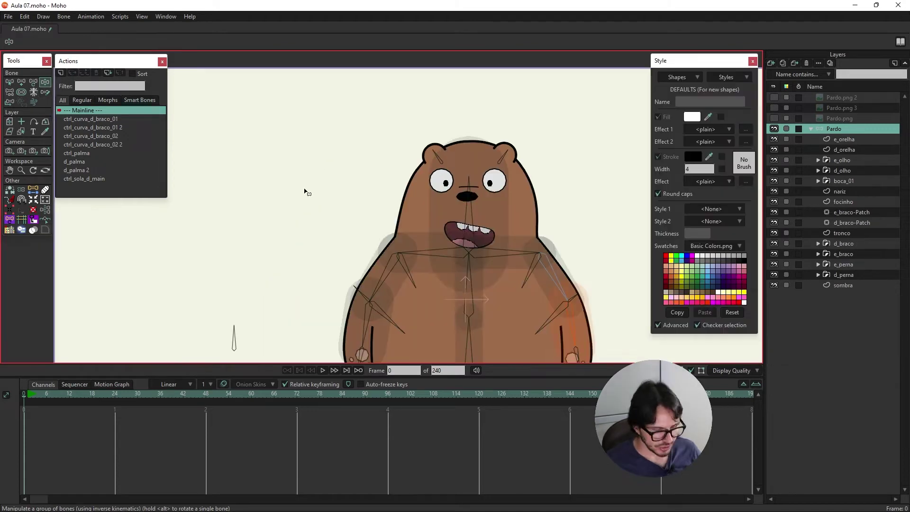
- Draw a new blink control bone near the eye, begin naming it, and select d_olho
key("a")
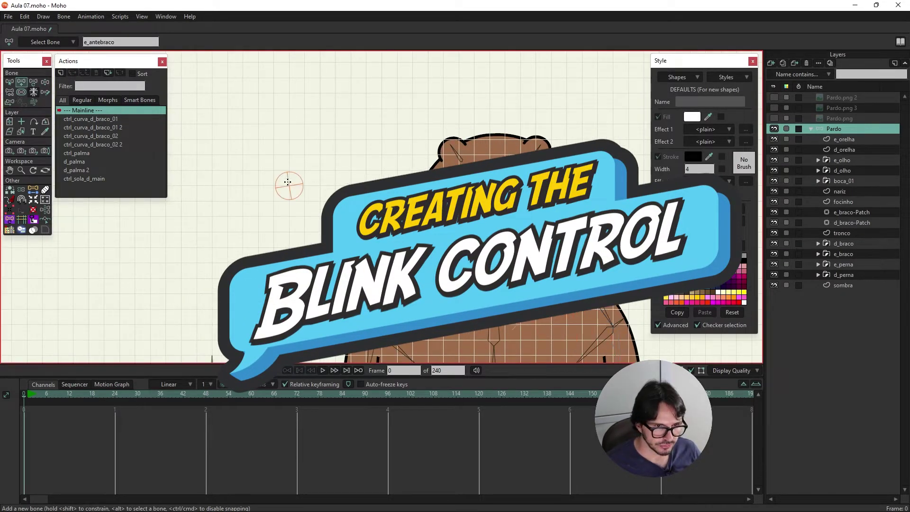
left_click_drag(289, 184, 295, 157)
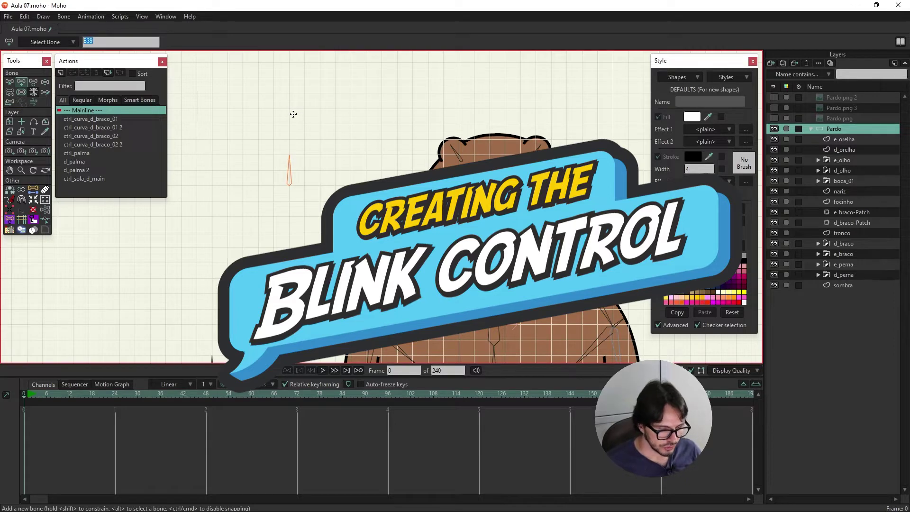
type("crt")
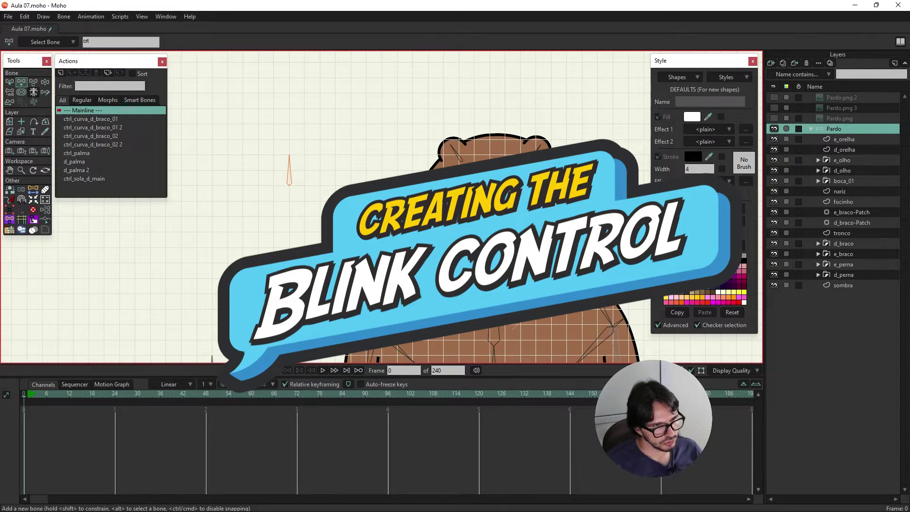
left_click(840, 171)
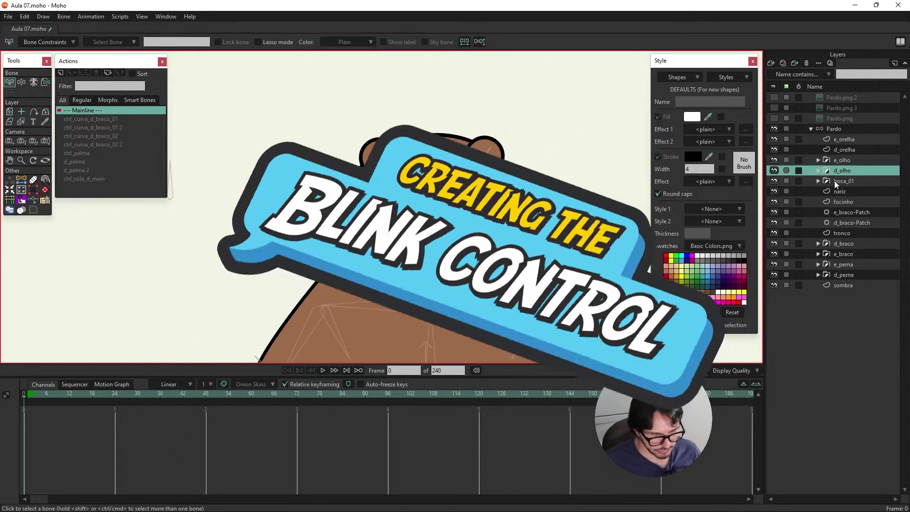
- Duplicate the d_olho layer and group both copies into a group named d_olho
right_click(840, 170)
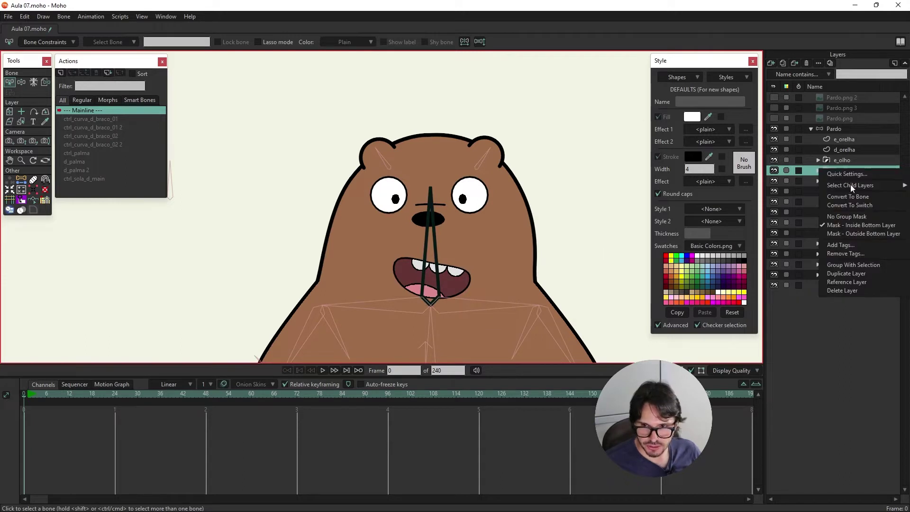
left_click(851, 272)
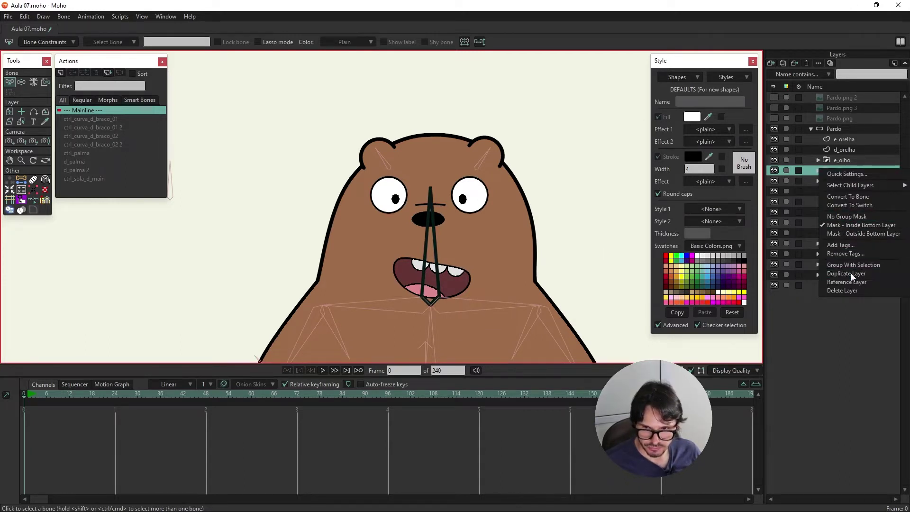
left_click(852, 169, "ctrl")
right_click(852, 170)
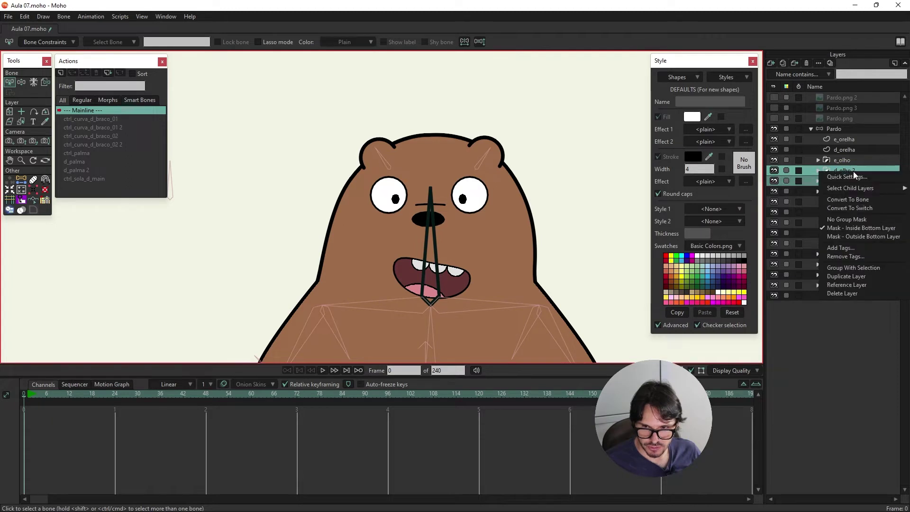
left_click(853, 268)
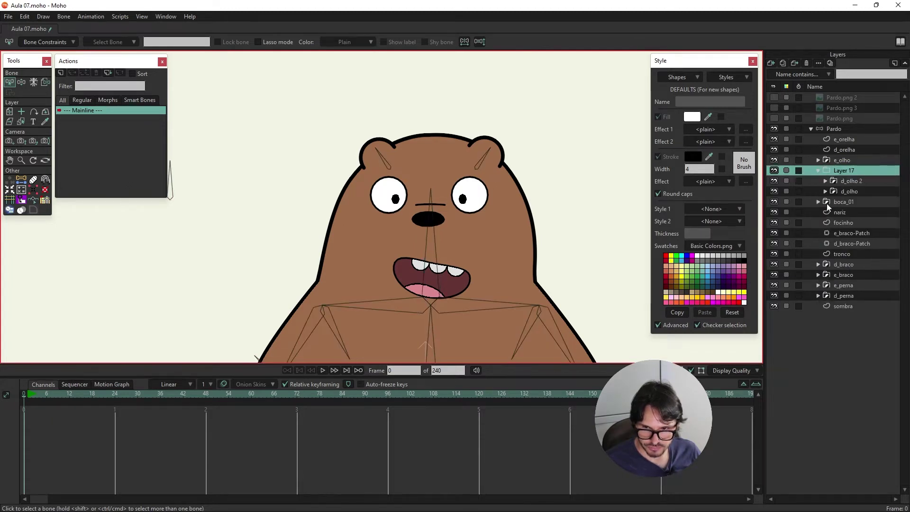
double_click(848, 170)
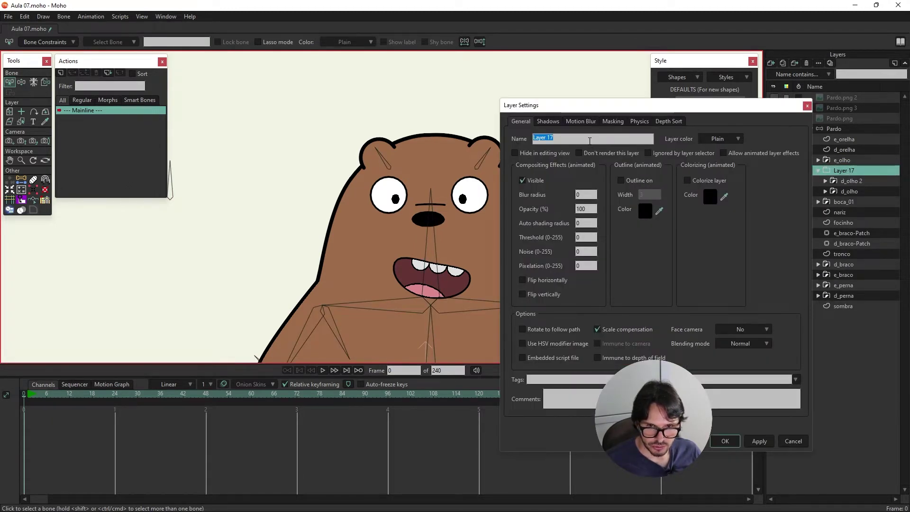
type("d_olho")
left_click(850, 181)
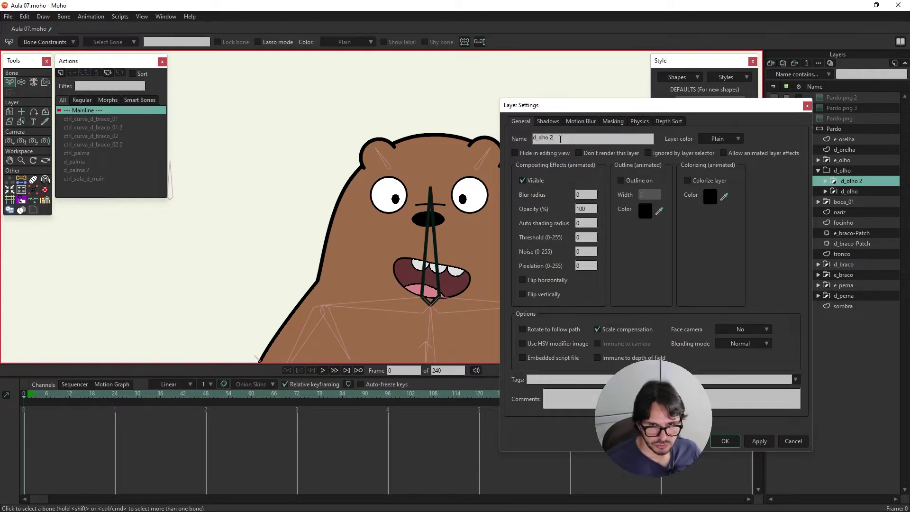
- Rename the original eye layer to d_olho 1 and select its d_globo layer
left_click(860, 192)
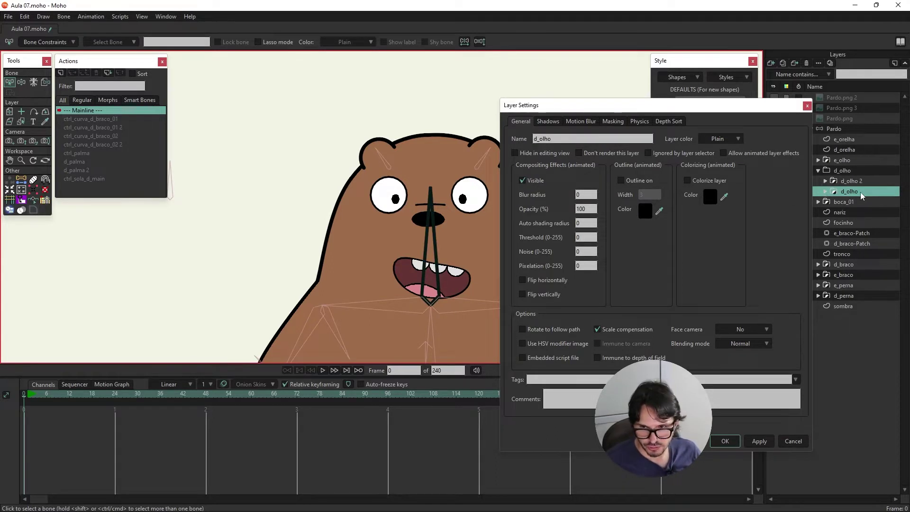
left_click(561, 138)
type("1")
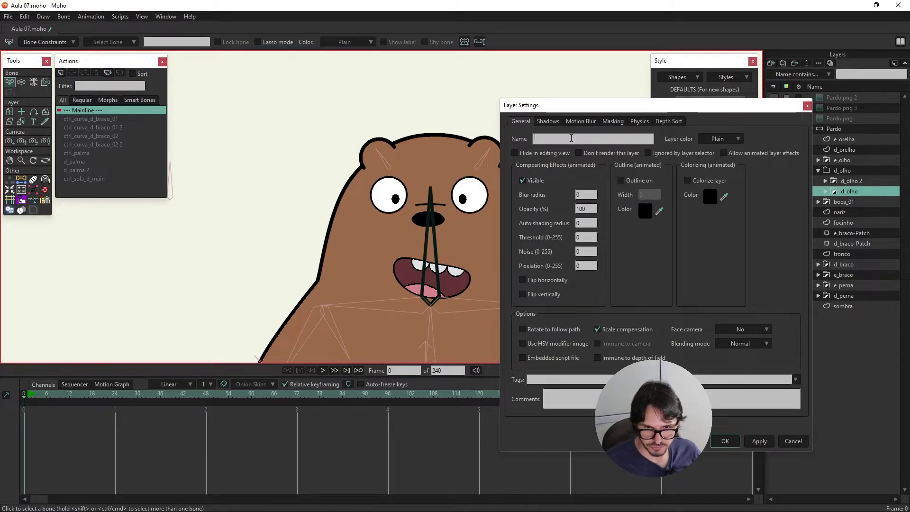
key("Return")
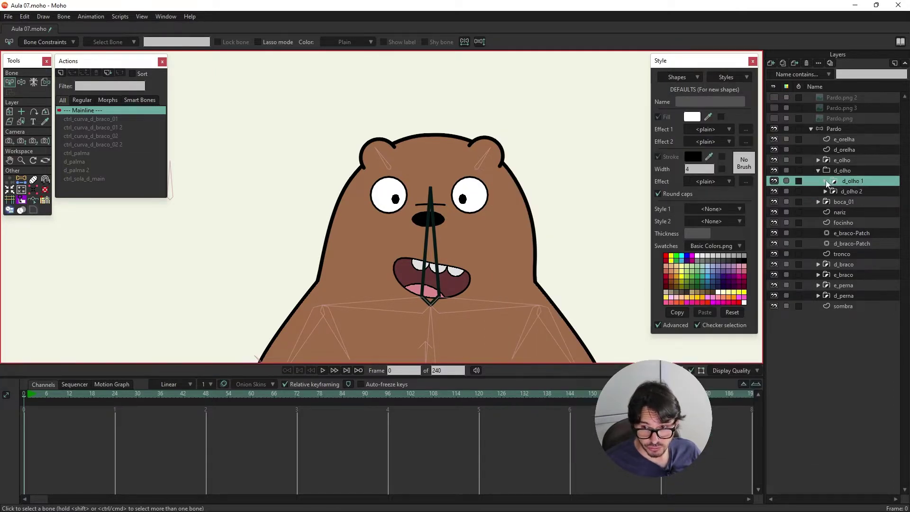
left_click(827, 182)
left_click(859, 201)
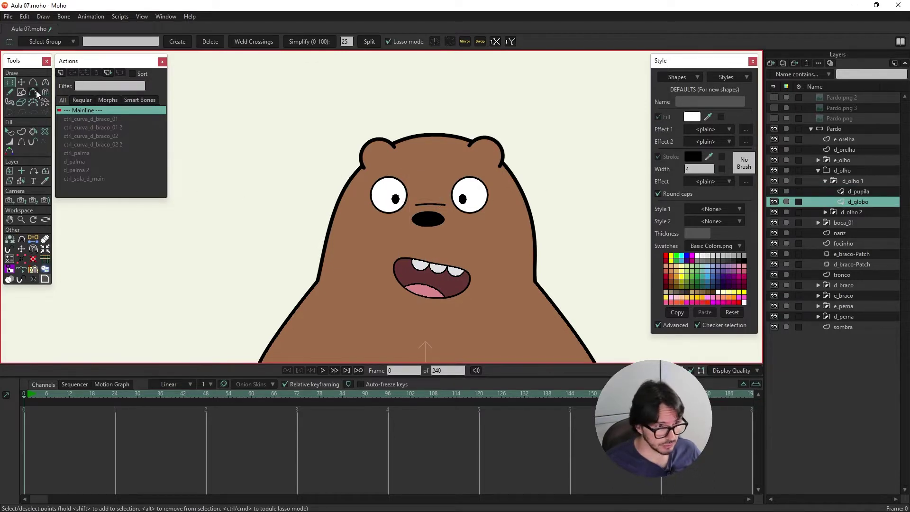
- Scale the d_globo eye-white circle down toward its lower right corner
key("t")
scroll(387, 197, "up", 1)
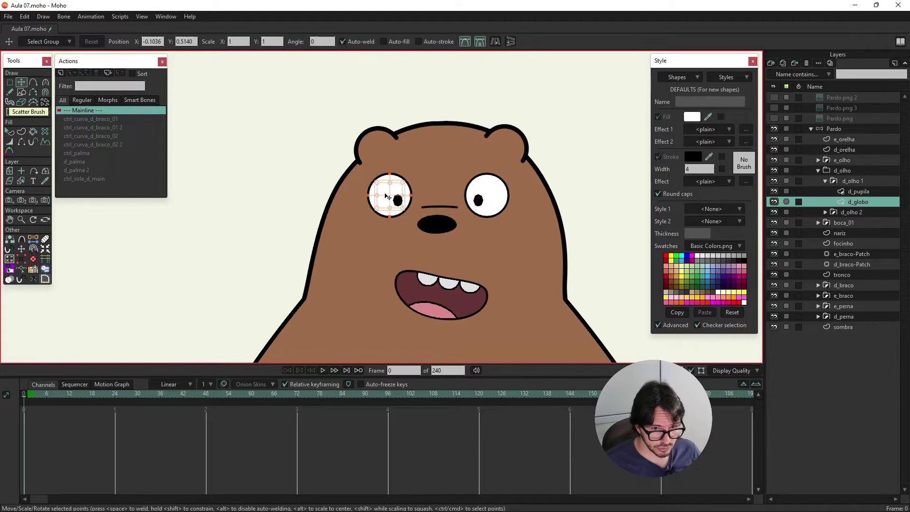
scroll(387, 196, "up", 5)
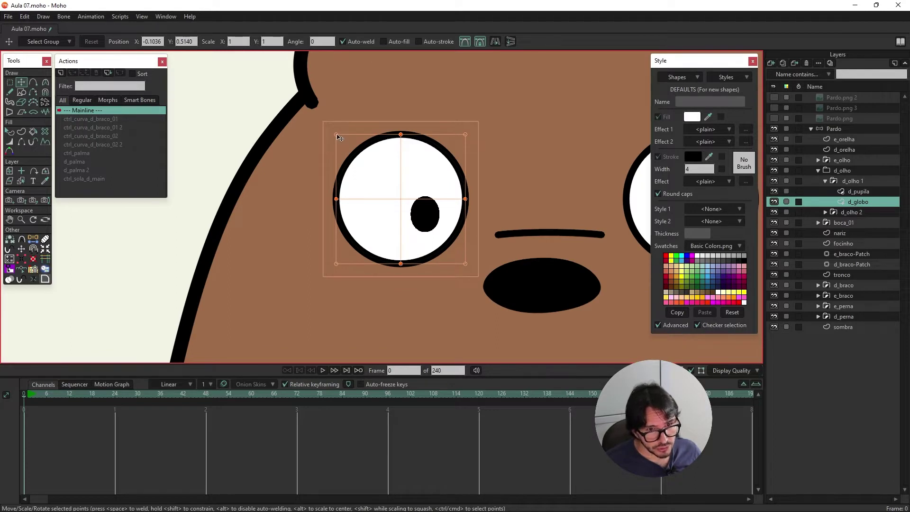
left_click_drag(337, 137, 373, 168)
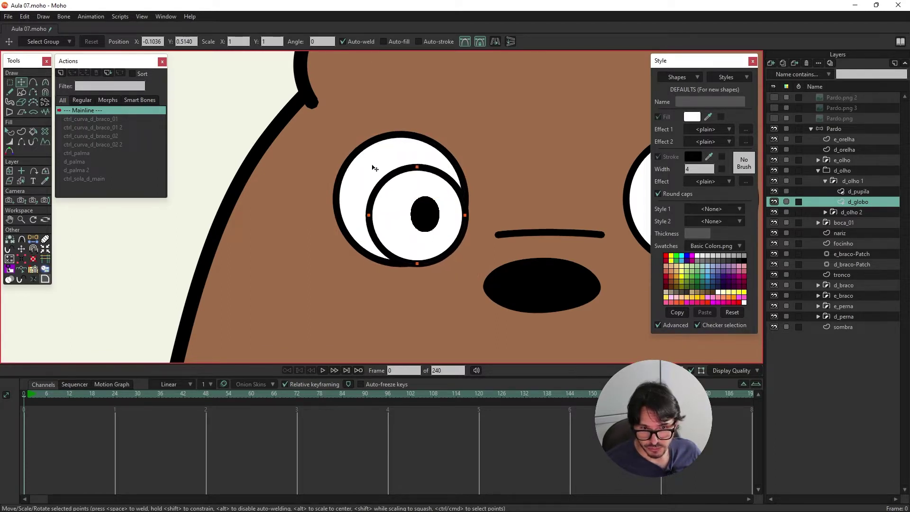
left_click_drag(374, 168, 390, 183)
- Convert the d_olho group to a switch layer, try d_olho 2, then set it to d_olho 1
left_click(851, 170)
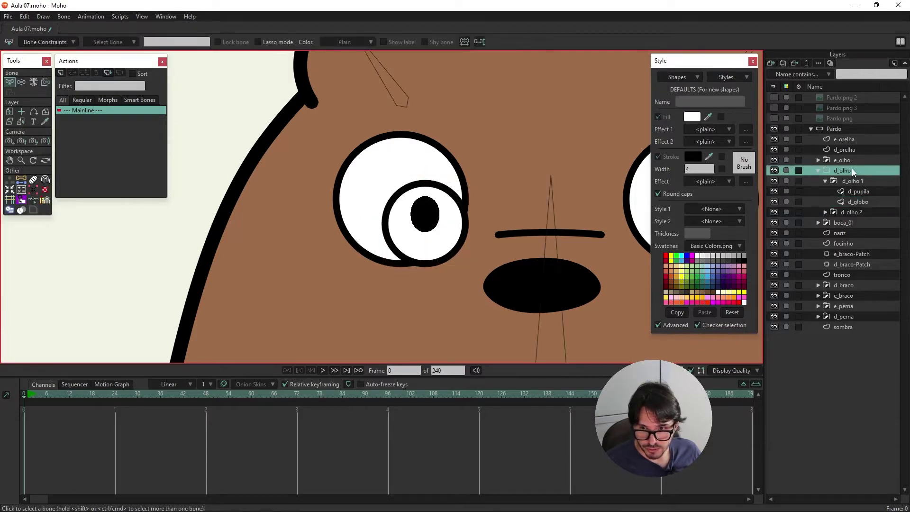
right_click(851, 170)
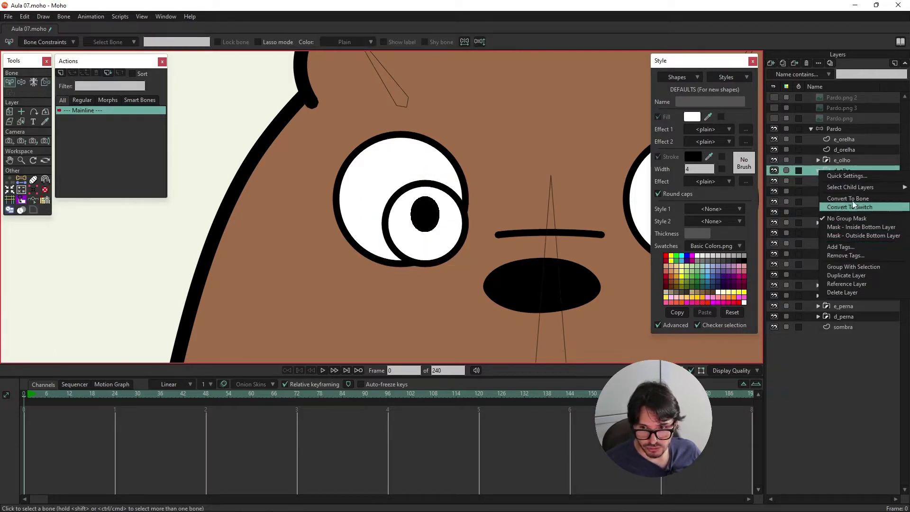
left_click(859, 208)
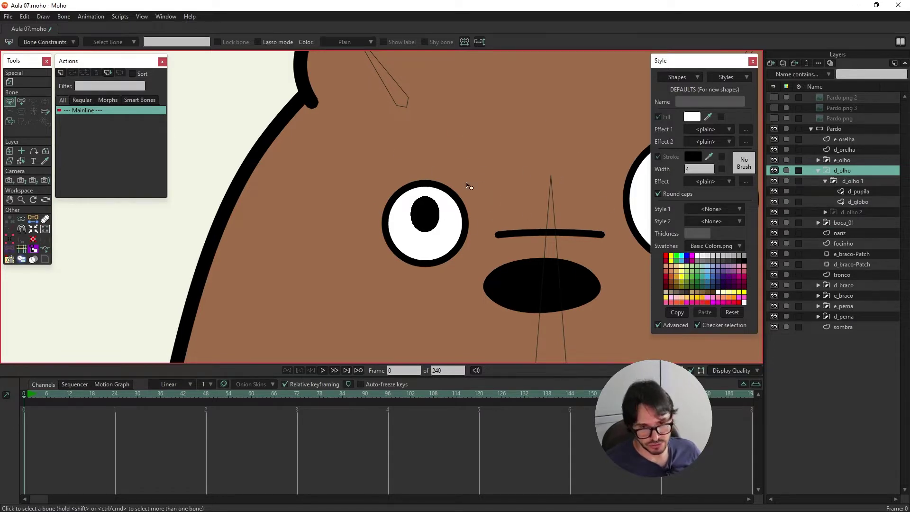
left_click(867, 160)
right_click(849, 171)
mouse_move(868, 187)
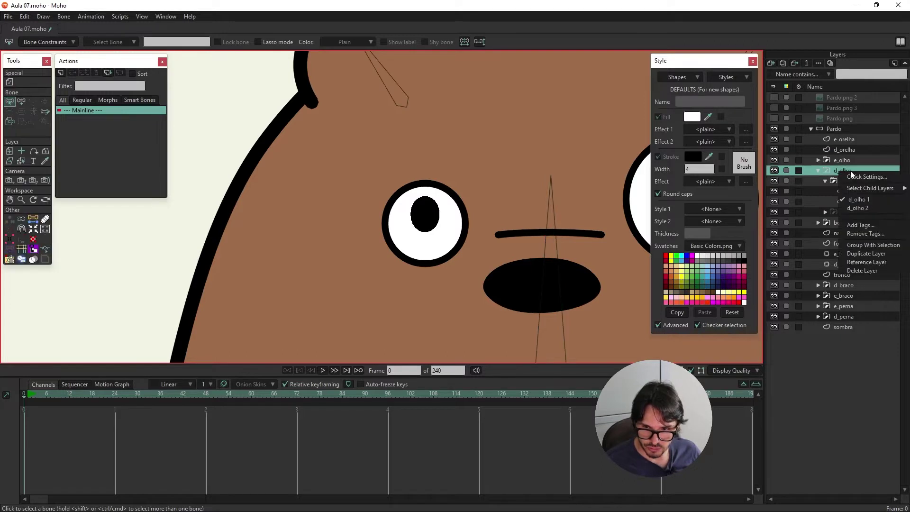
left_click(864, 209)
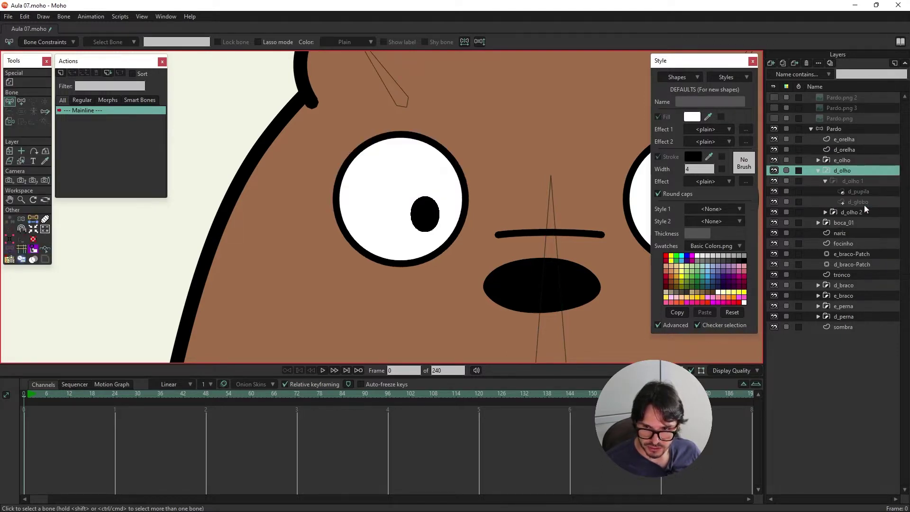
right_click(853, 171)
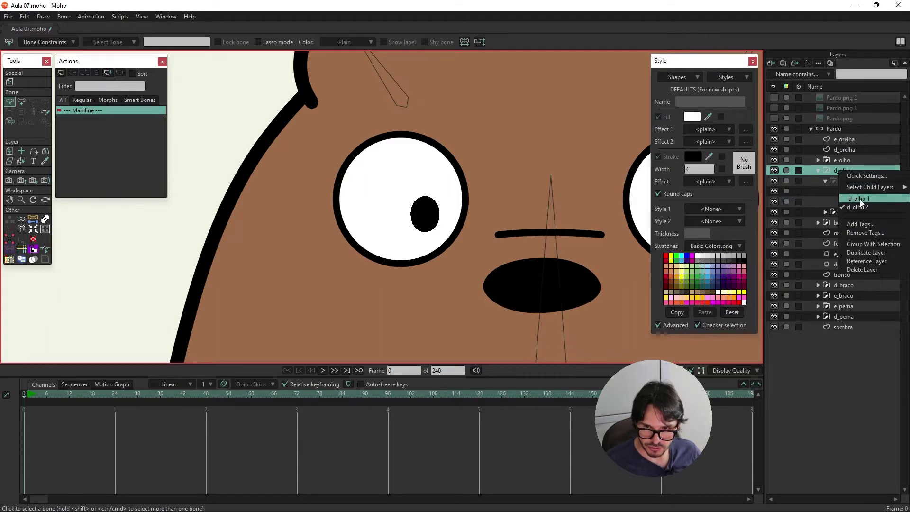
left_click(860, 199)
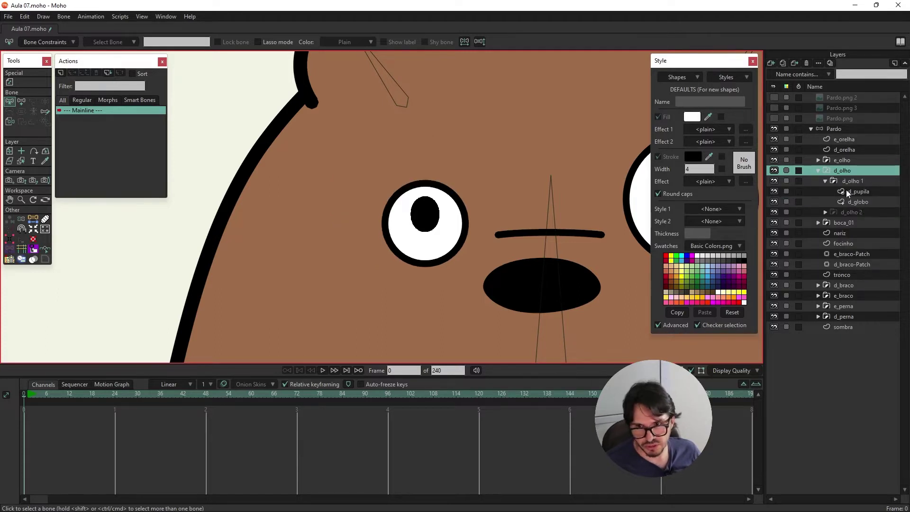
left_click(856, 181)
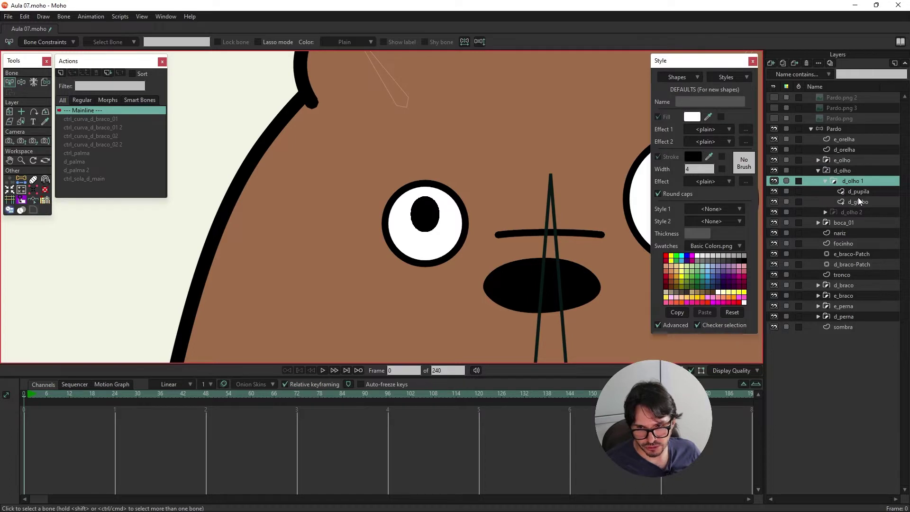
scroll(417, 215, "up", 2)
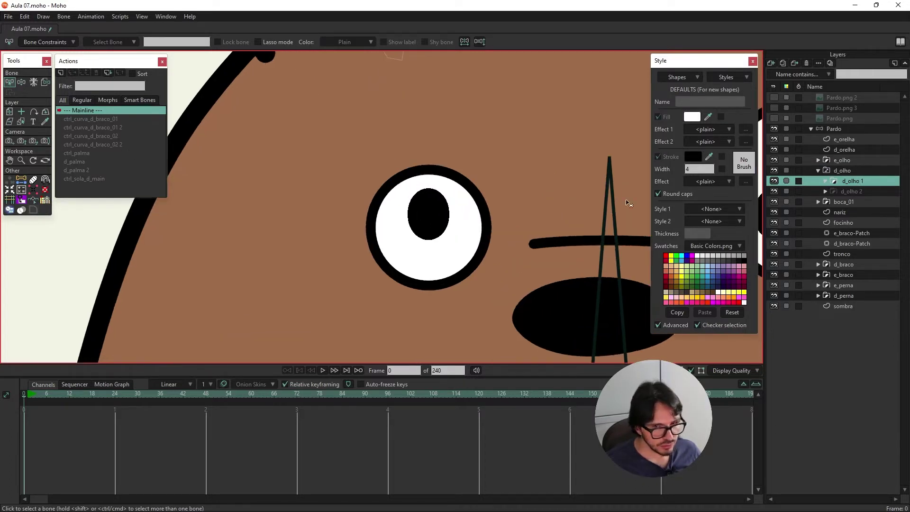
left_click(825, 181)
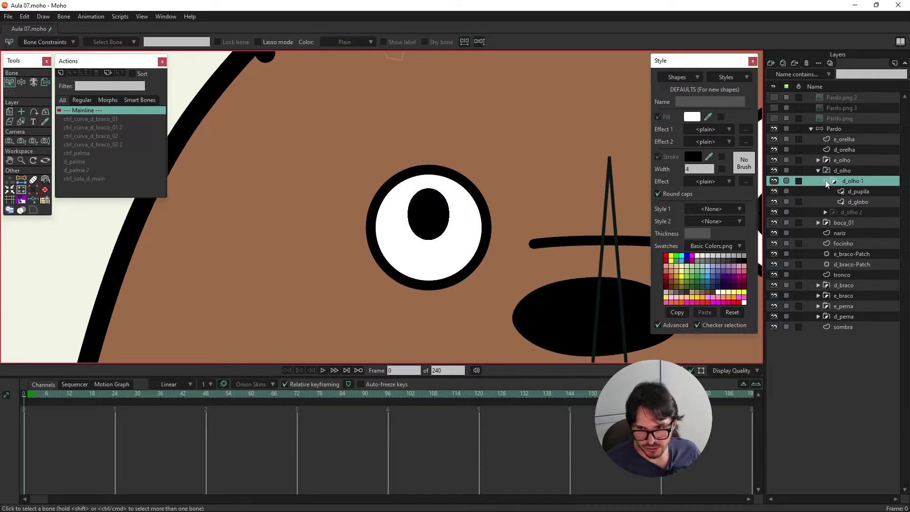
- Squash the d_globo eye white vertically, narrow it from both sides, and preview the render
left_click(857, 202)
left_click_drag(429, 166, 429, 183)
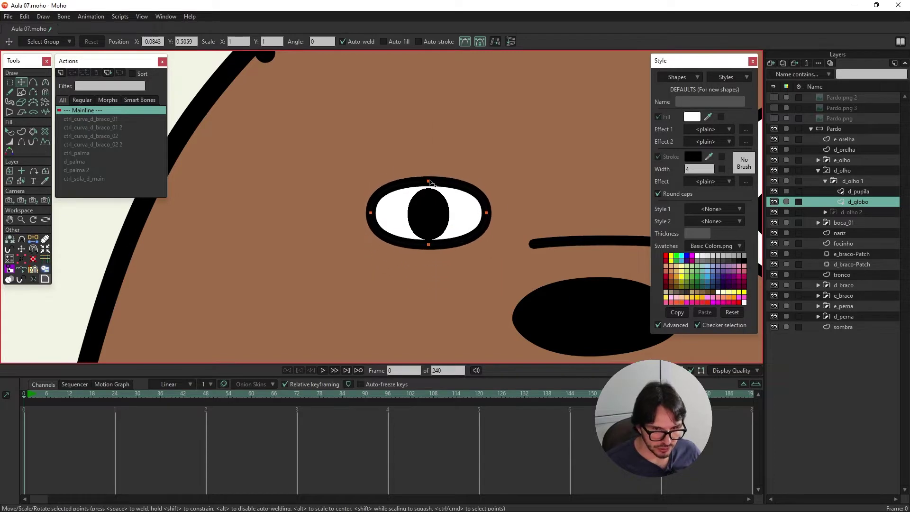
left_click_drag(370, 213, 401, 214)
left_click_drag(486, 218, 455, 221)
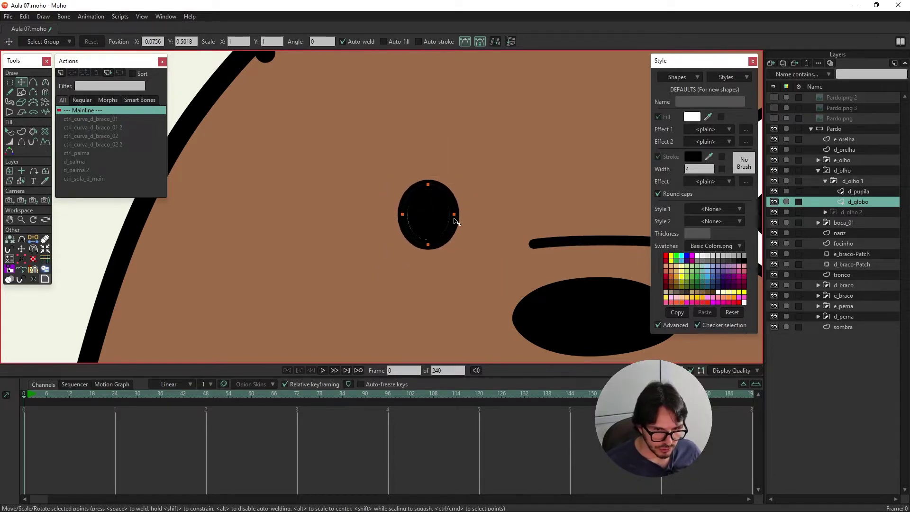
key("ctrl+a")
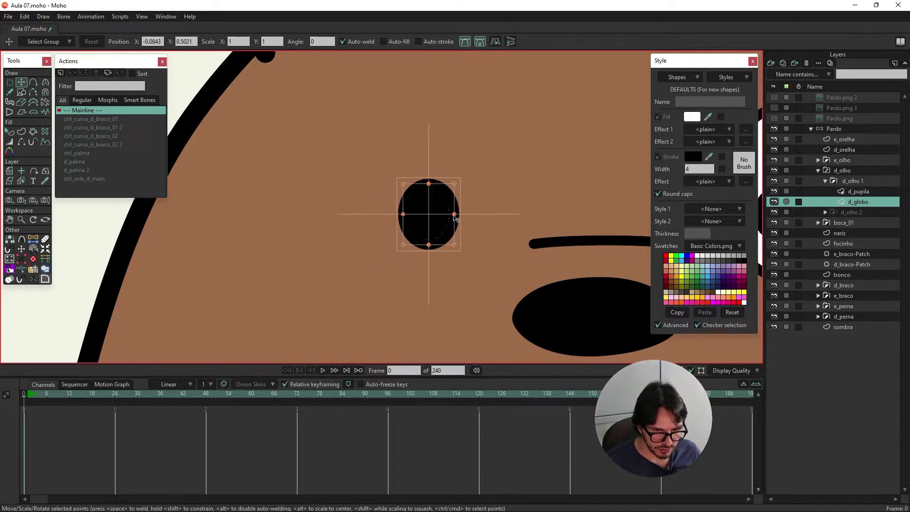
left_click(455, 218)
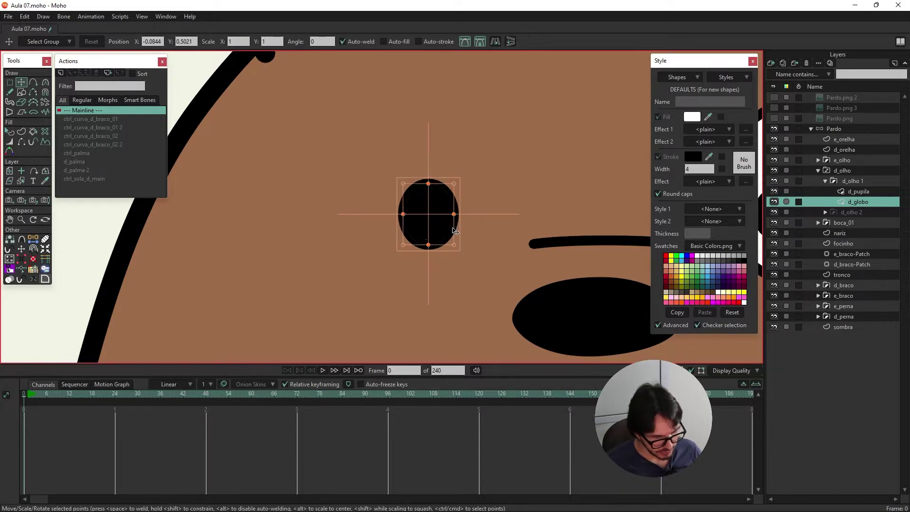
key("ctrl+r")
key("Escape")
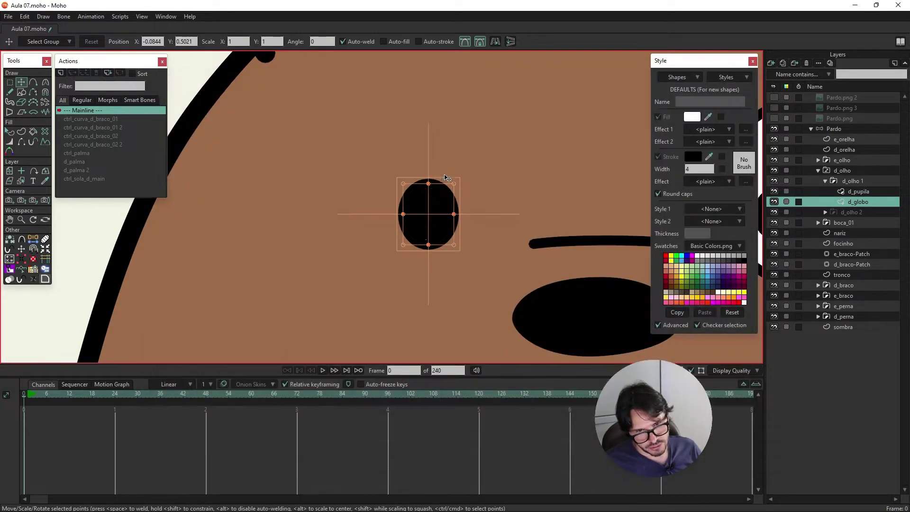
- Refine the ellipse by pulling its sides inward and raising its bottom, then preview again
scroll(424, 211, "up", 4)
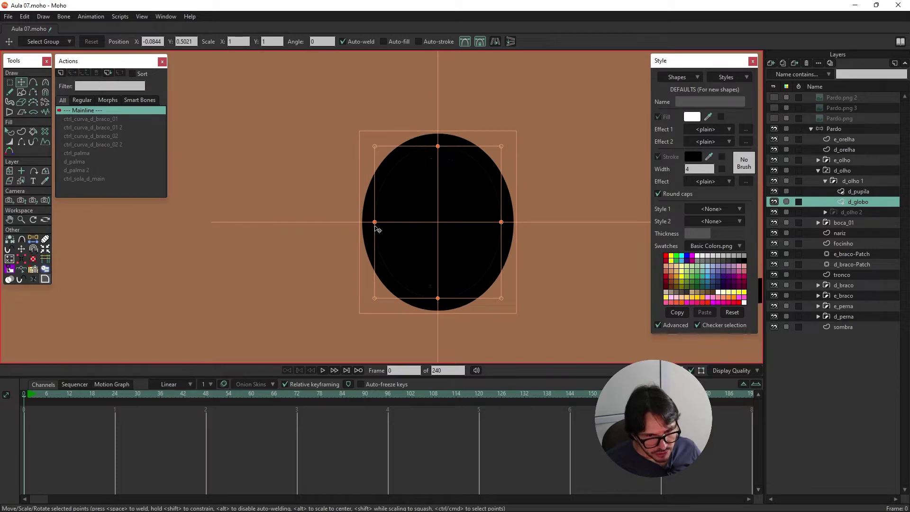
left_click_drag(374, 221, 376, 221)
left_click_drag(501, 221, 500, 221)
left_click_drag(437, 298, 437, 295)
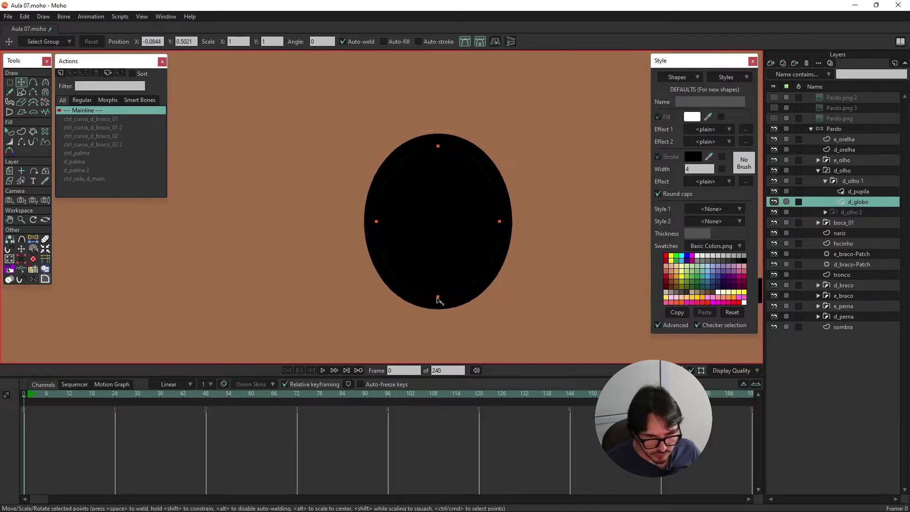
key("ctrl+a")
key("ctrl+r")
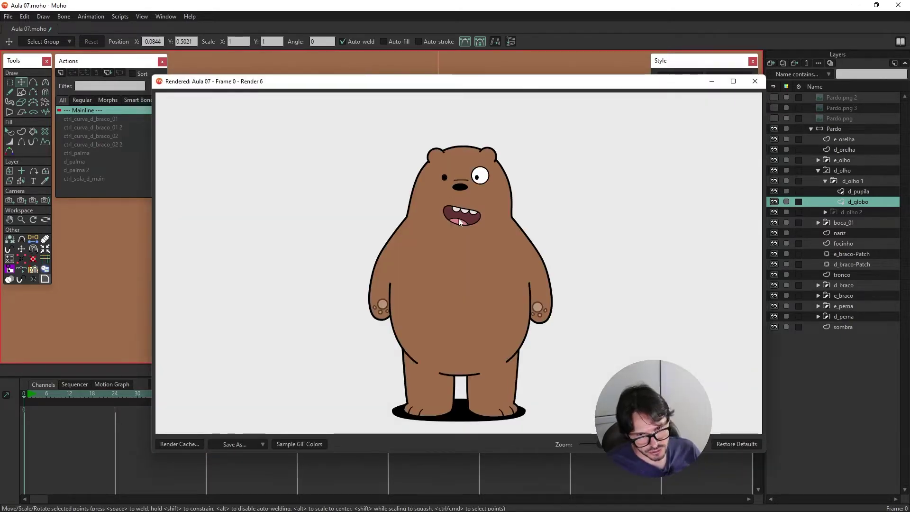
key("Escape")
scroll(433, 188, "up", 1)
scroll(432, 188, "up", 1)
- Hide the eye's two lower edges and give its fill the bear's brown colour
key("h")
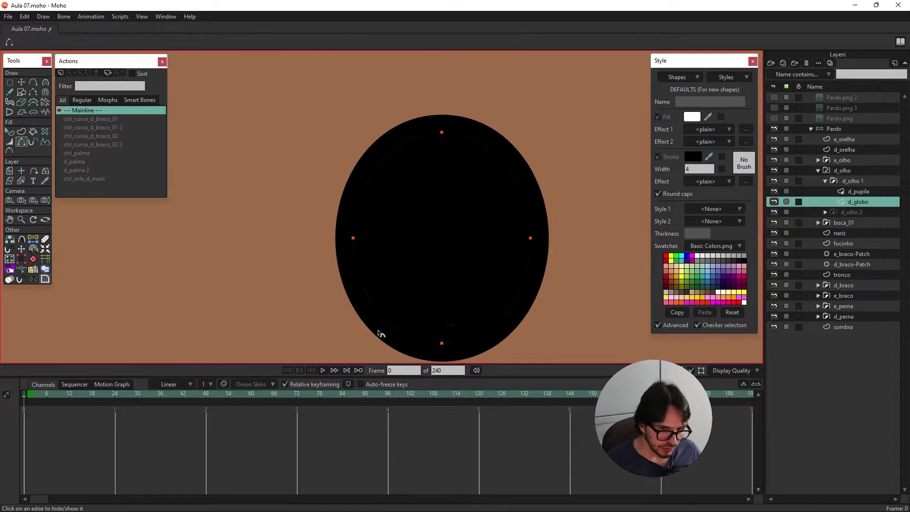
left_click(386, 326)
left_click(496, 333)
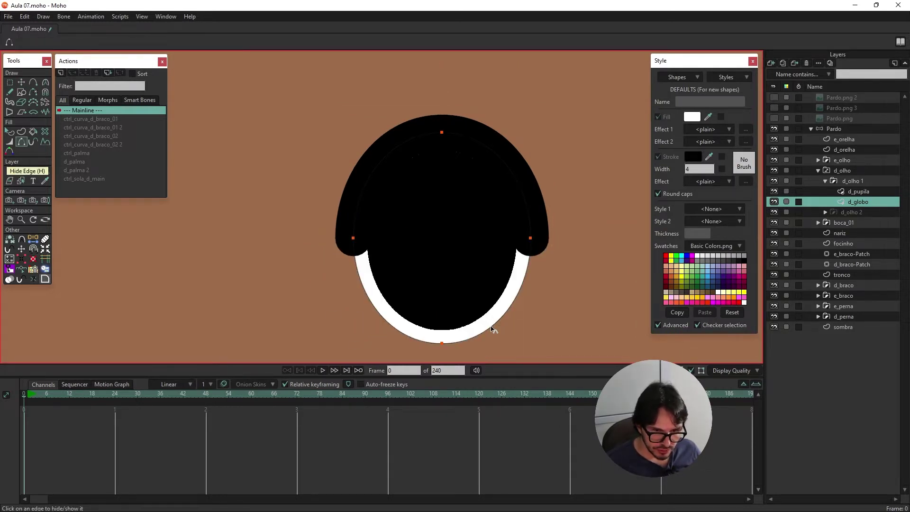
key("q")
left_click(708, 117)
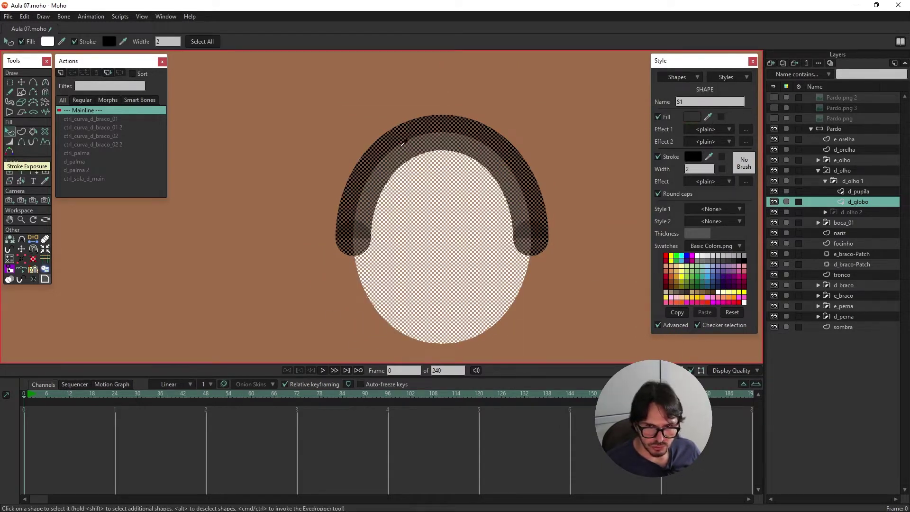
left_click(305, 138)
left_click(281, 256)
- Zoom in on the eyelid and render a quick preview of the bear
scroll(407, 302, "down", 10)
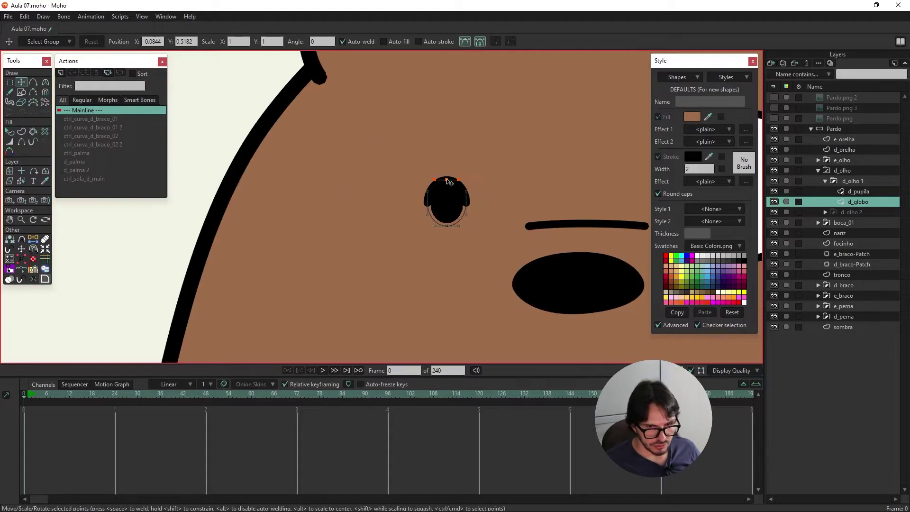
key("t")
scroll(451, 211, "up", 2)
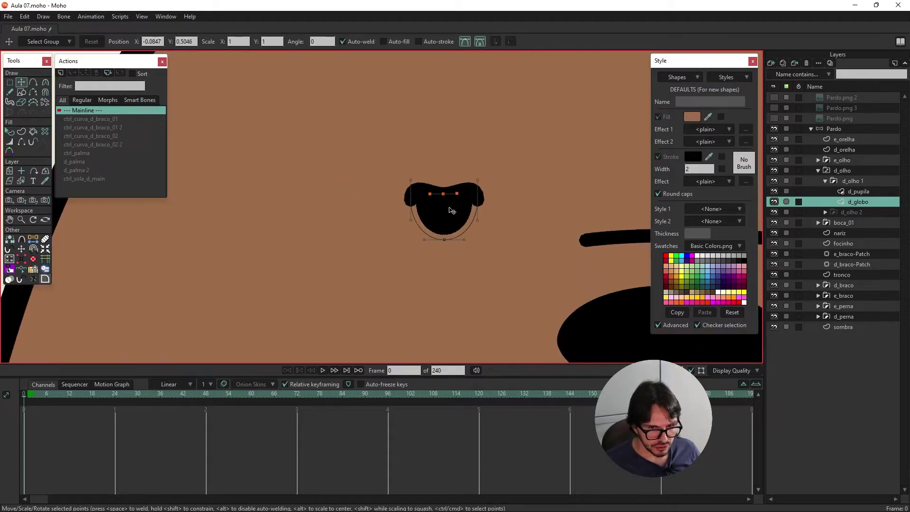
scroll(451, 211, "up", 2)
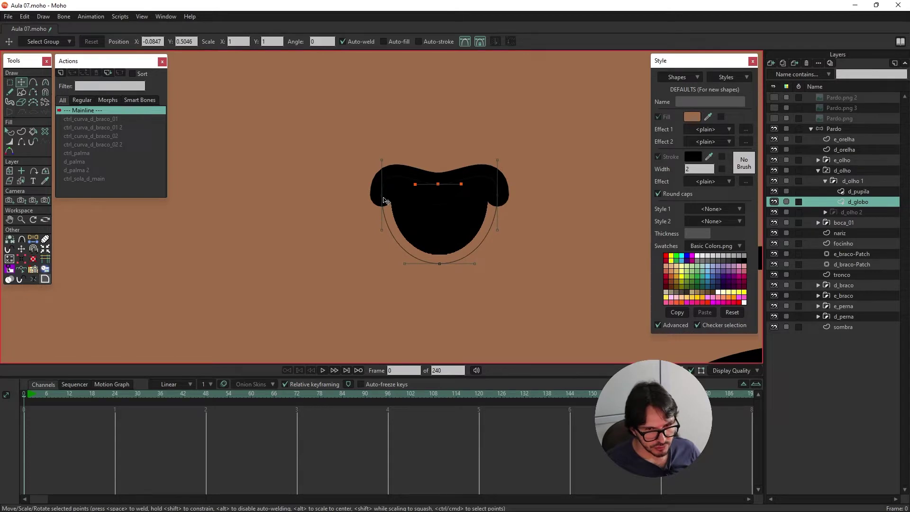
key("ctrl+r")
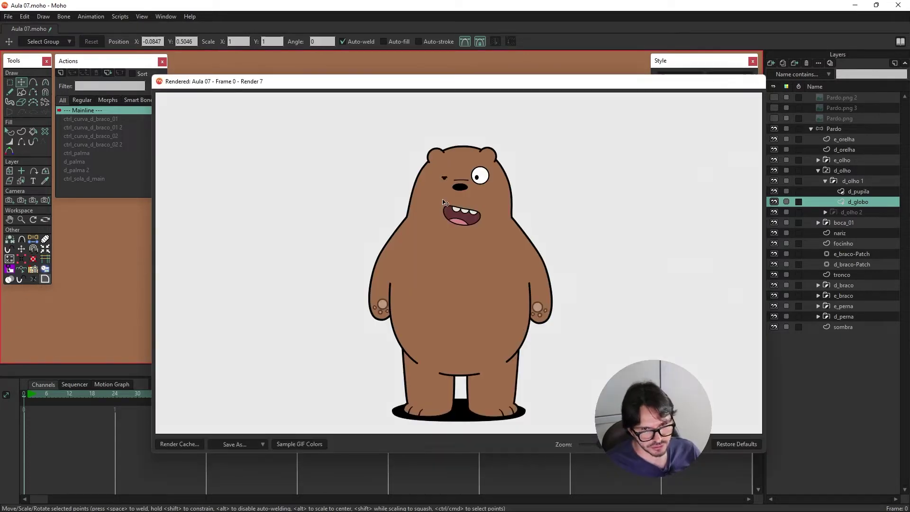
key("Escape")
scroll(423, 193, "up", 2)
scroll(423, 192, "up", 2)
scroll(423, 192, "down", 2)
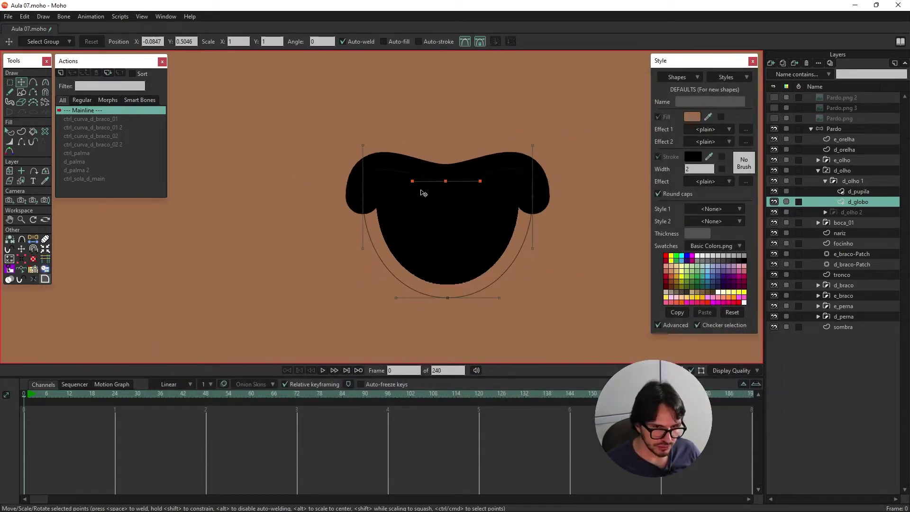
scroll(423, 193, "up", 1)
scroll(423, 193, "down", 3)
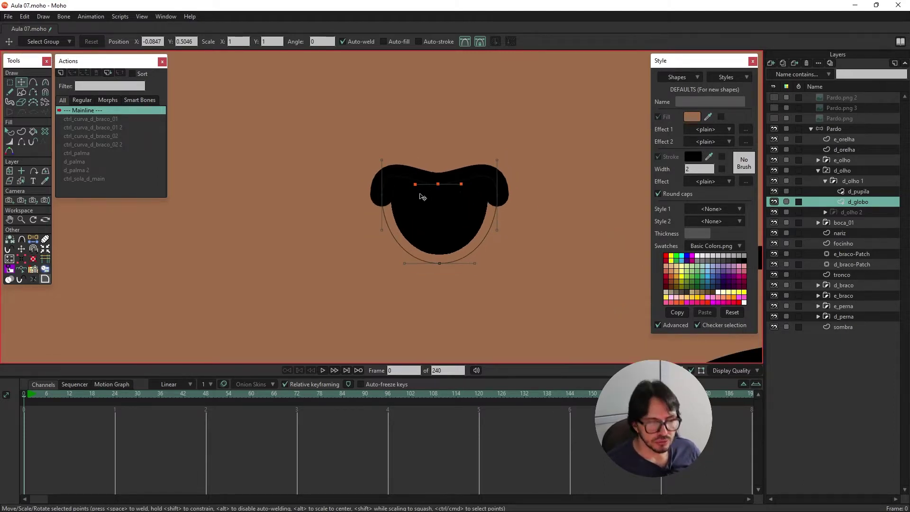
scroll(423, 198, "up", 1)
scroll(424, 197, "up", 1)
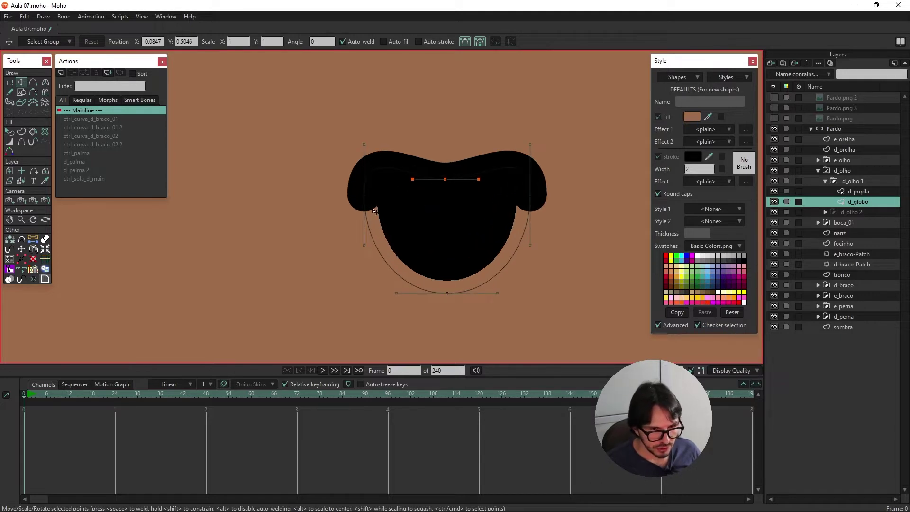
- Sharpen the eyelid's left point to curvature 0.001 and reshape its top and bottom curves
left_click(47, 84)
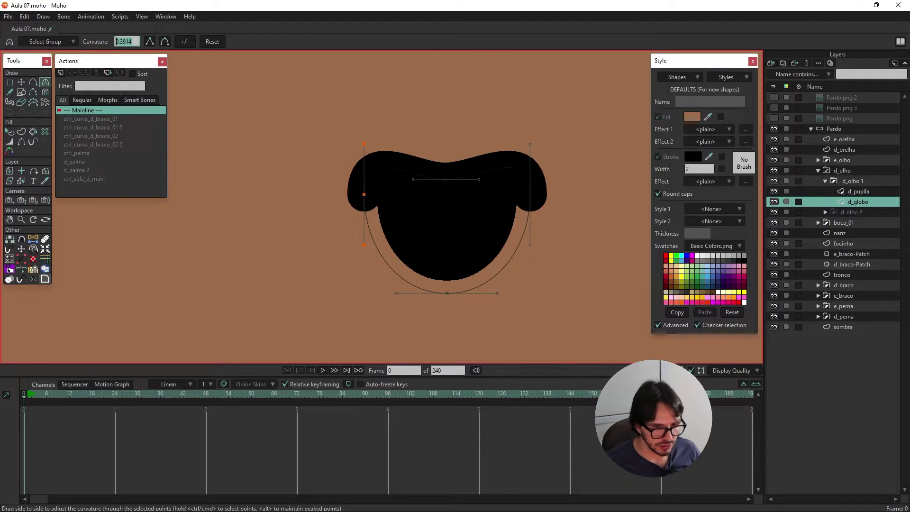
key("BackSpace")
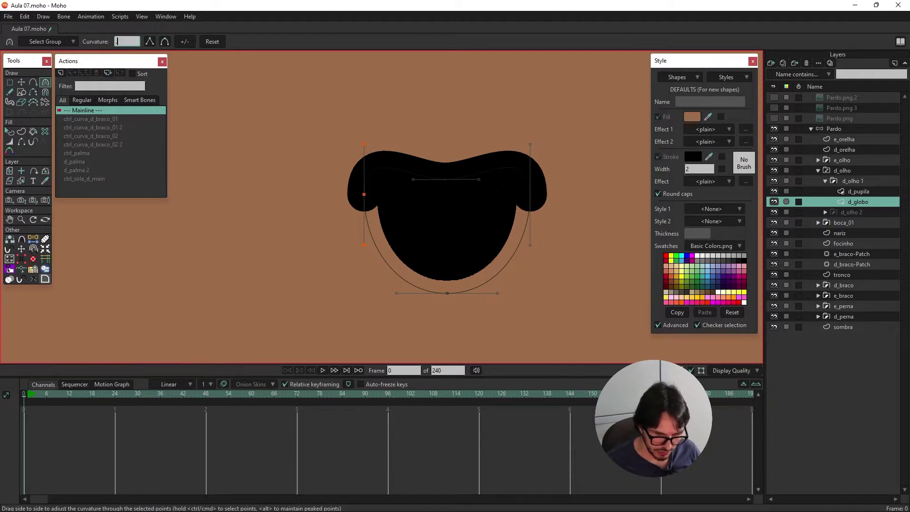
type(".001")
key("Return")
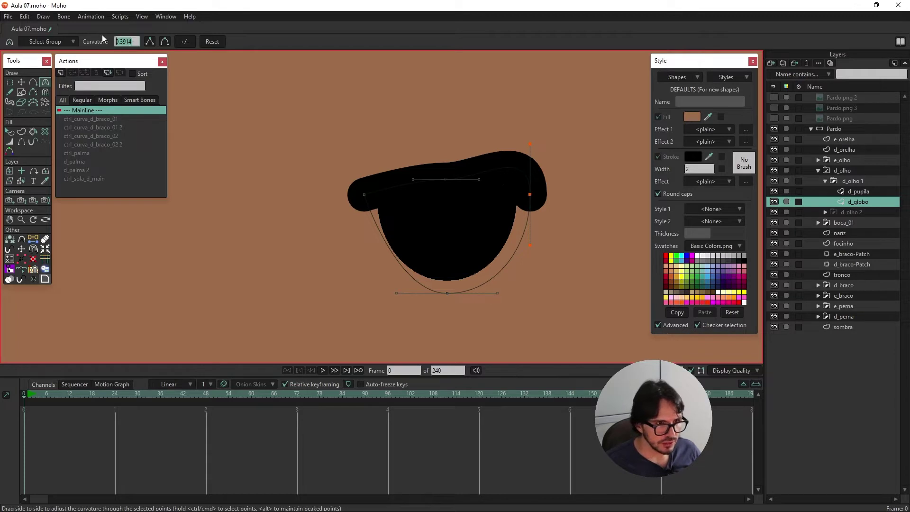
type("0.")
left_click(446, 180)
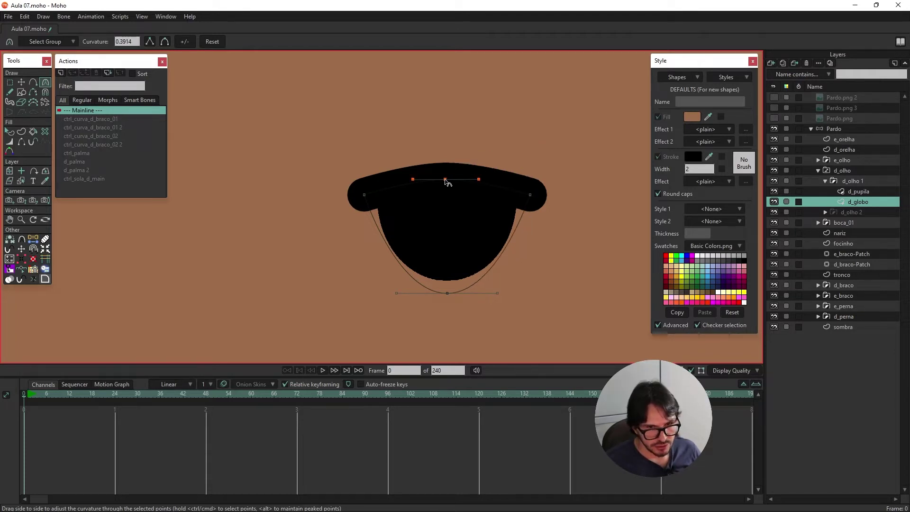
left_click_drag(468, 185, 729, 231)
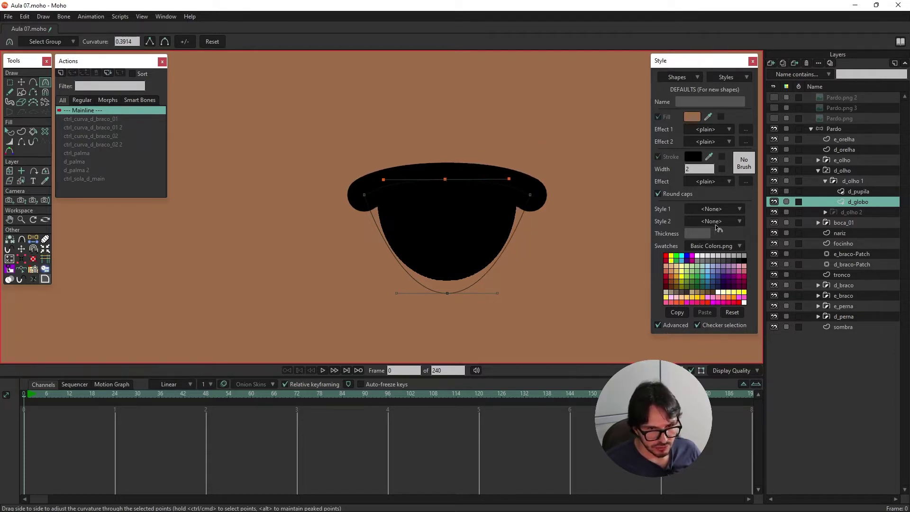
left_click_drag(447, 292, 583, 305)
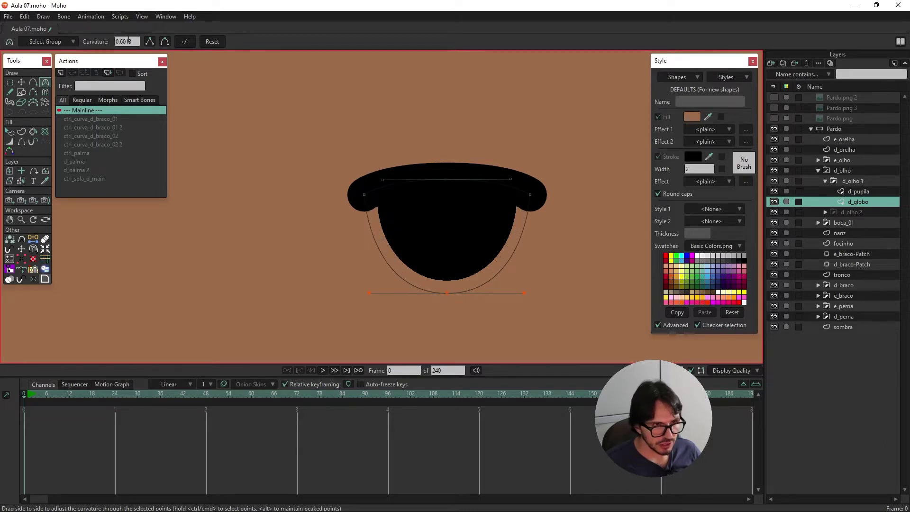
left_click_drag(447, 183, 197, 54)
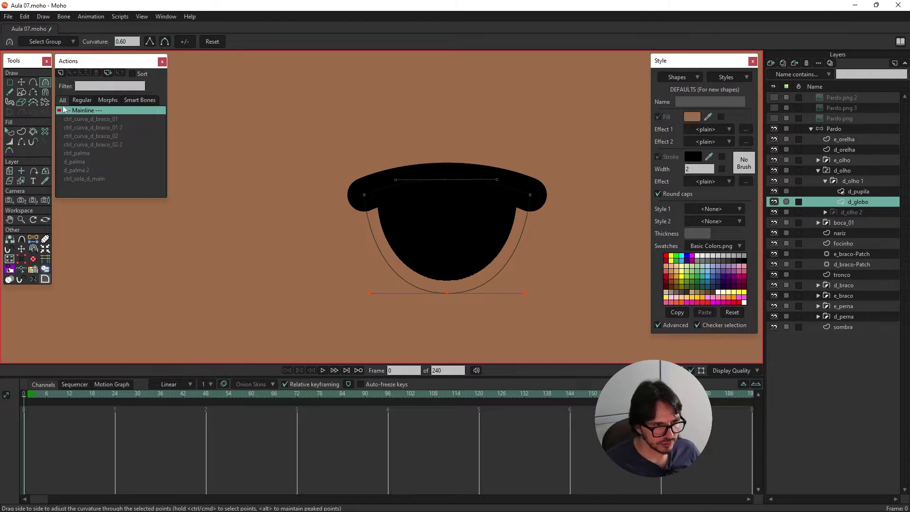
- Raise the eyelid's top point into a tall dome
key("t")
left_click(446, 182)
left_click_drag(446, 182, 447, 96)
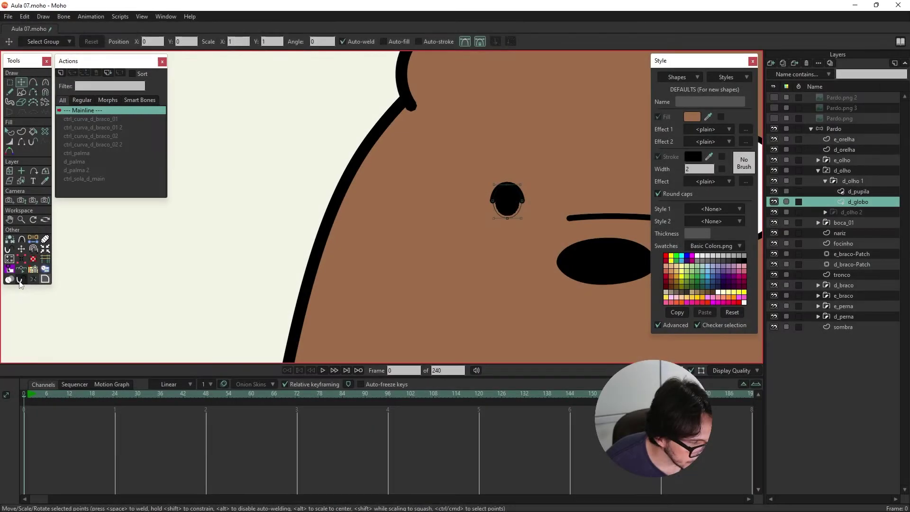
left_click(19, 280)
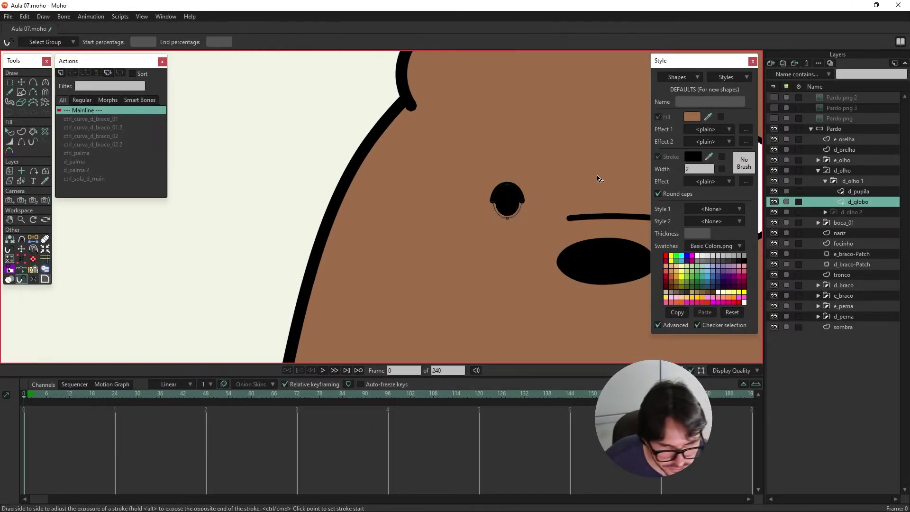
- Select the eye's outline stroke and set its stroke exposure start to 50 percent
scroll(498, 203, "up", 3)
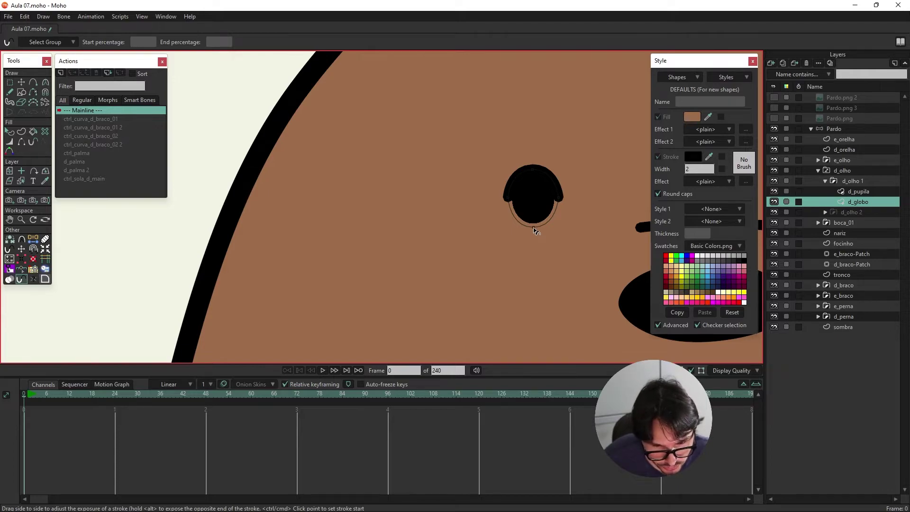
left_click(534, 231)
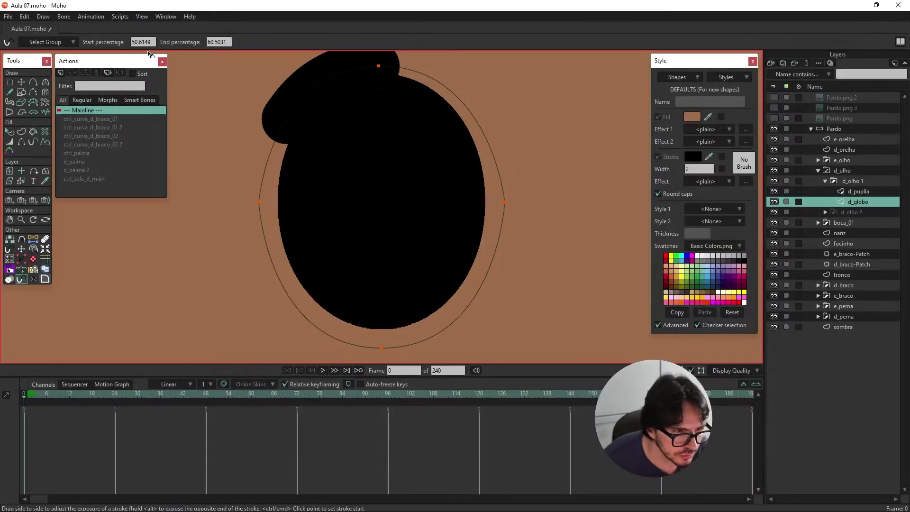
left_click(139, 42)
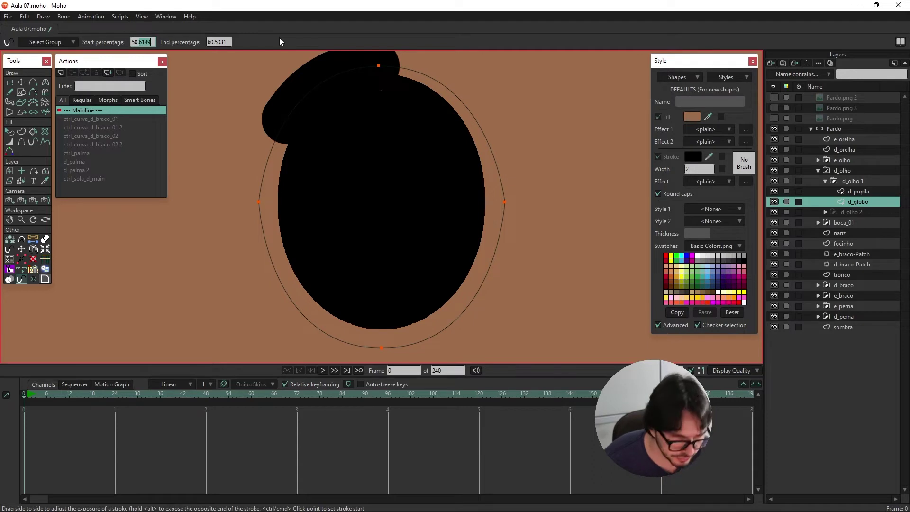
type("50.5")
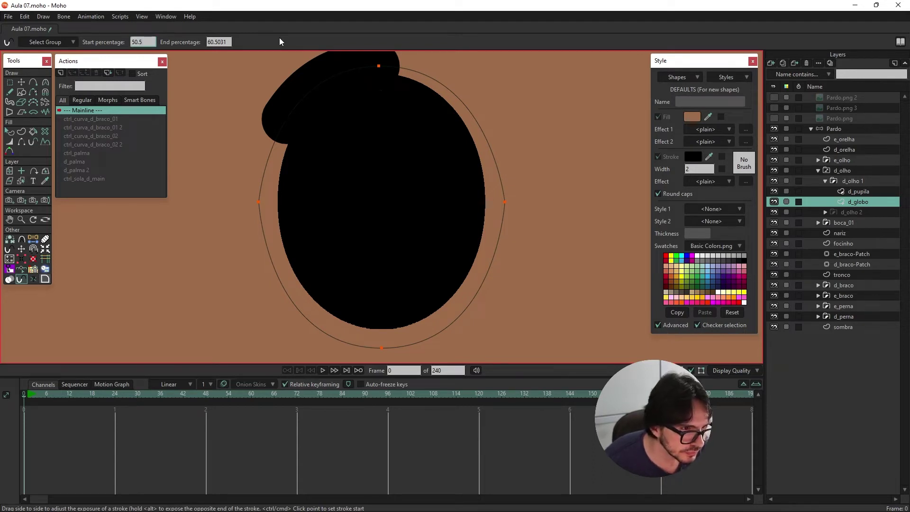
key("BackSpace")
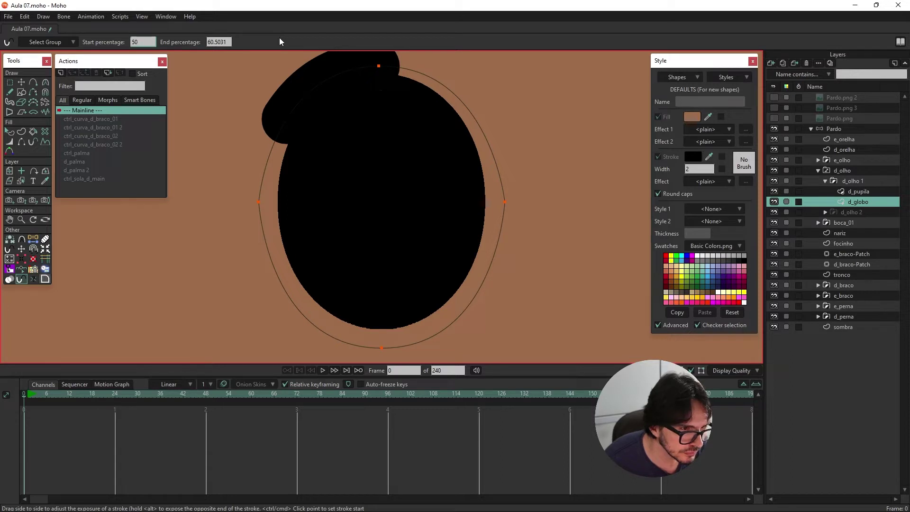
key("BackSpace")
key("Tab")
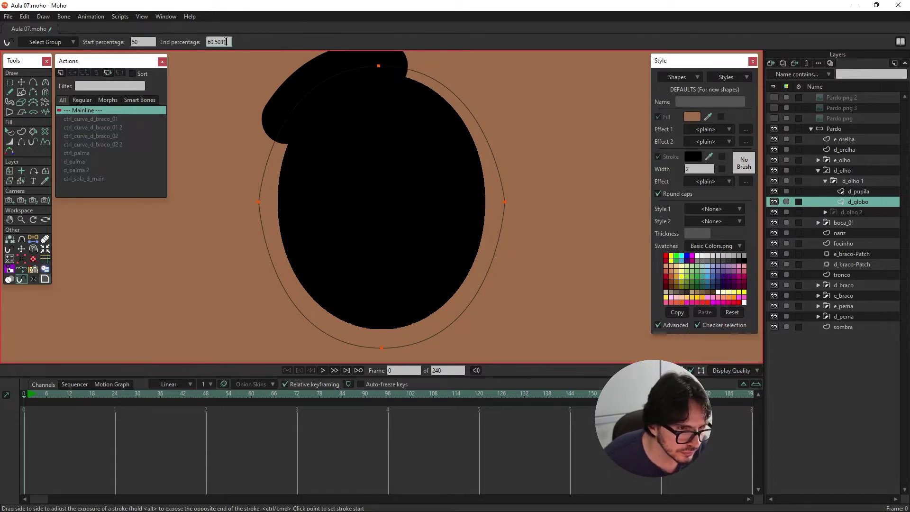
- Set the outline's stroke exposure end to 100 percent
type("100")
key("Return")
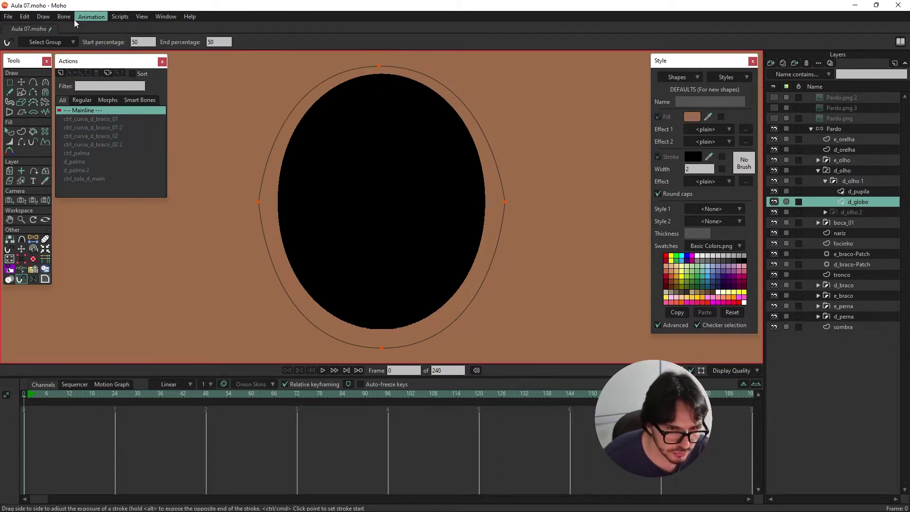
scroll(392, 218, "up", 3)
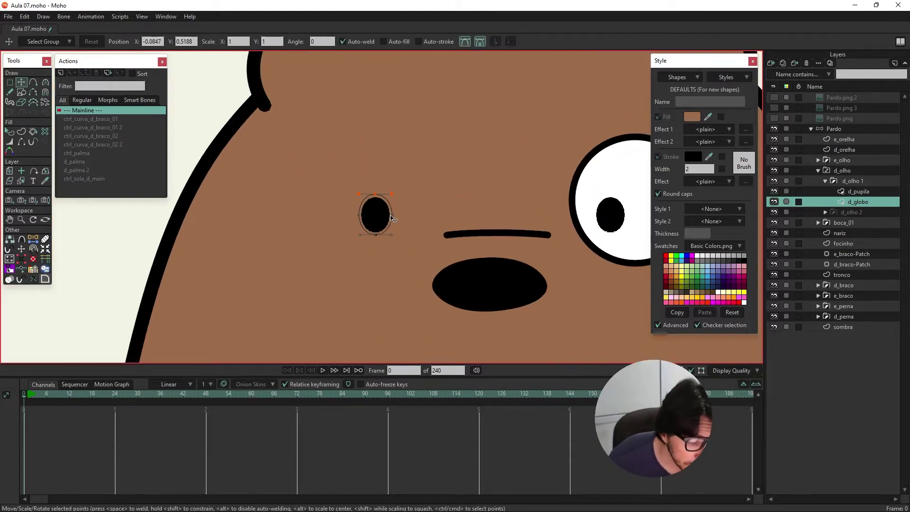
- Expand the d_olho 2 group and select its d_globo layer
left_click(858, 192)
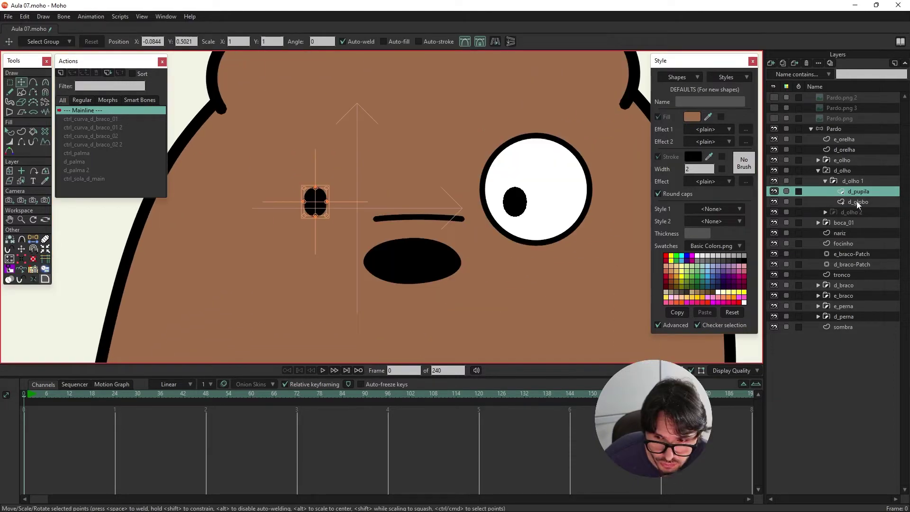
left_click(826, 212)
left_click(858, 233)
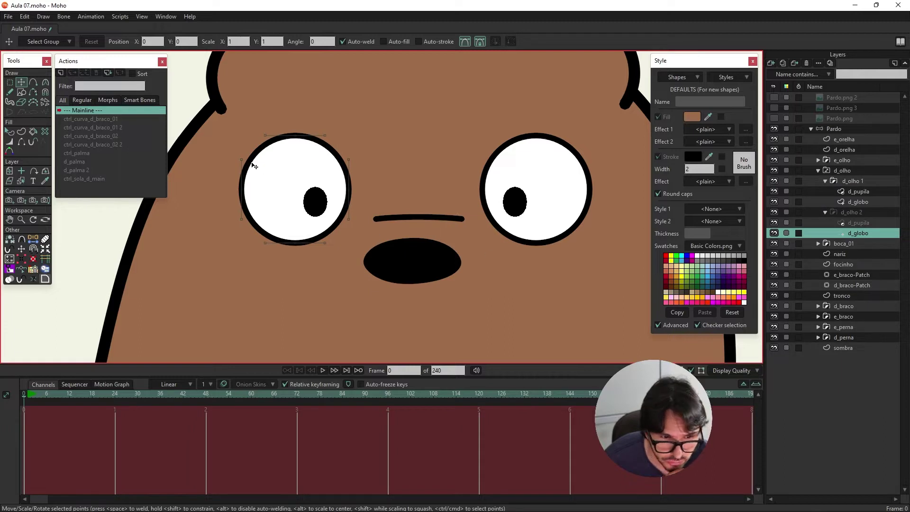
scroll(254, 167, "up", 3)
- Make the eye's side points sharp and set top and bottom curvature to 0.60
left_click(45, 84)
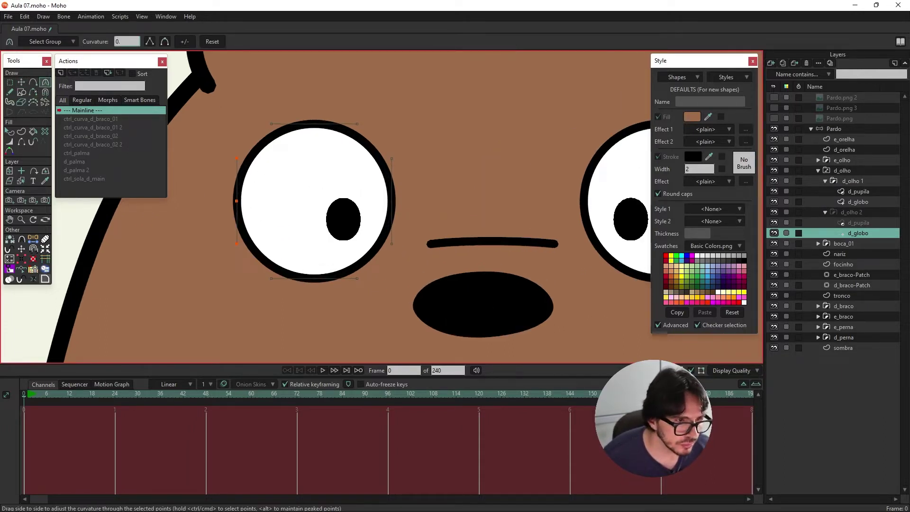
key("BackSpace")
key("Return")
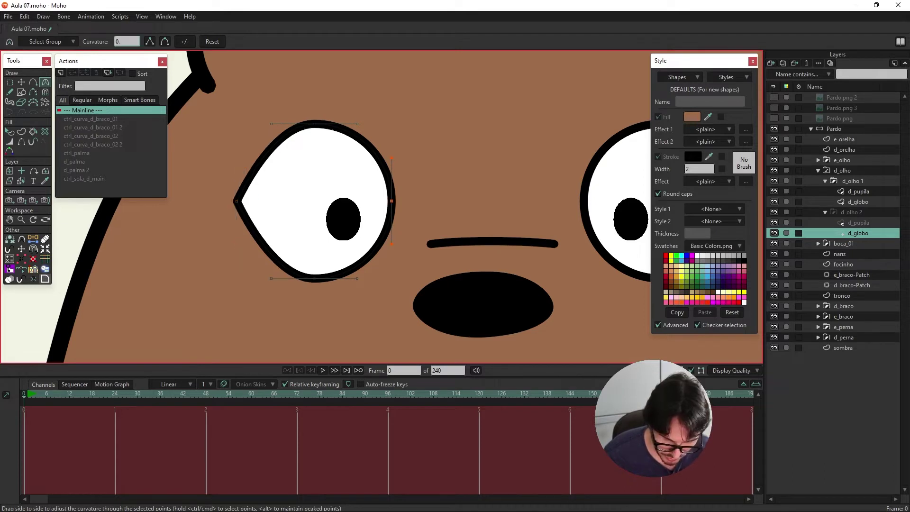
type("391")
key("Return")
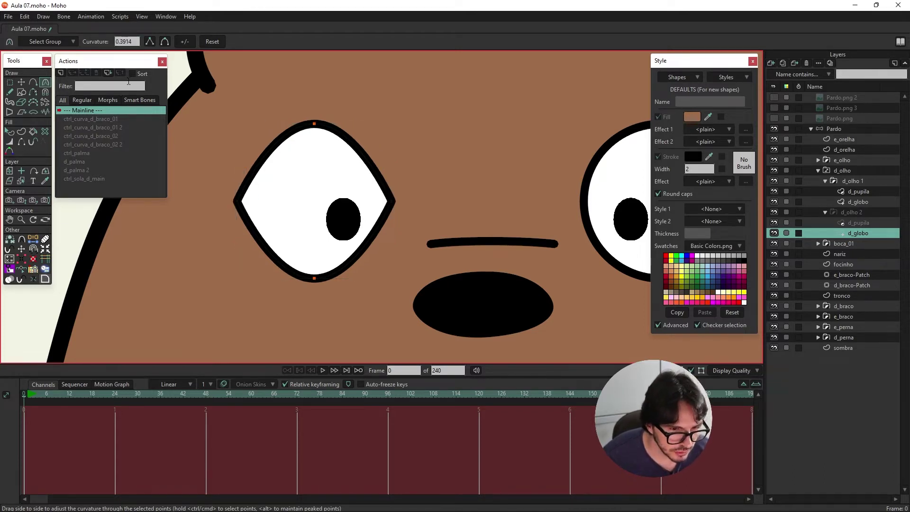
double_click(123, 42)
type("0.60")
key("Return")
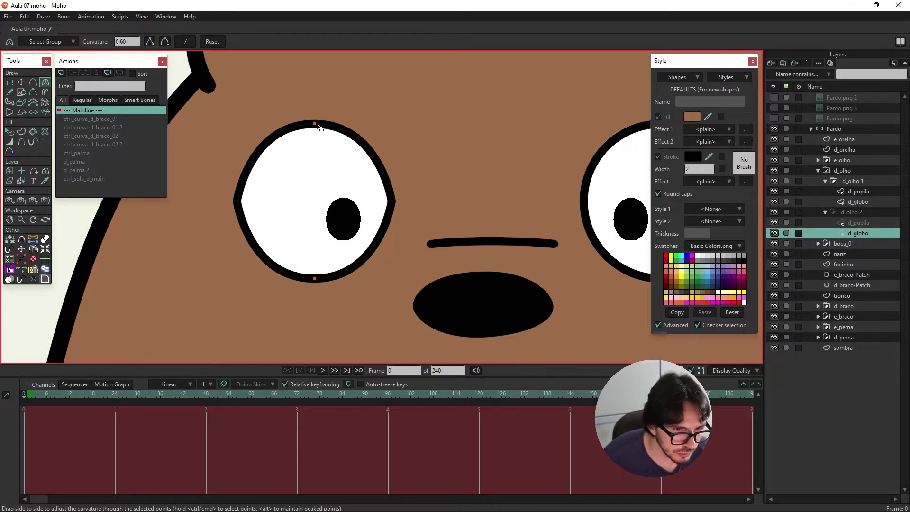
left_click_drag(316, 126, 410, 127)
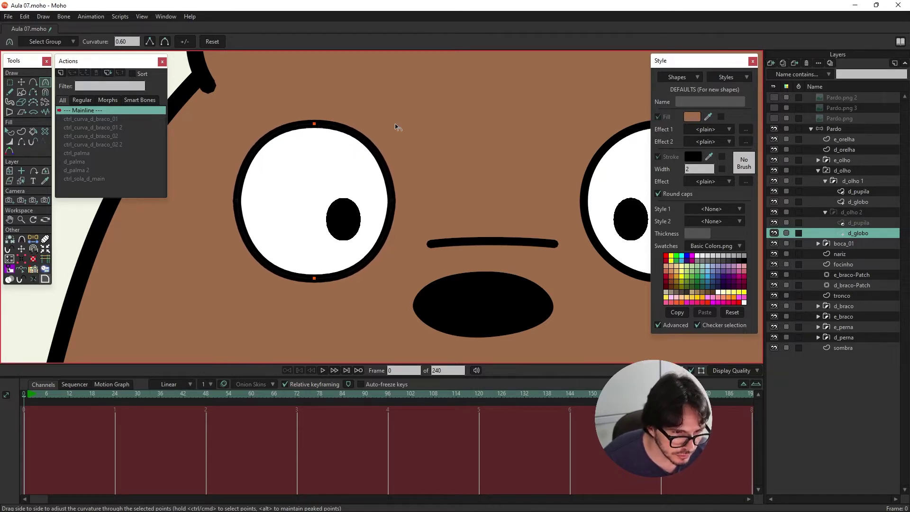
- Pull the eye's top edge down into a half-closed lid and render a preview
key("t")
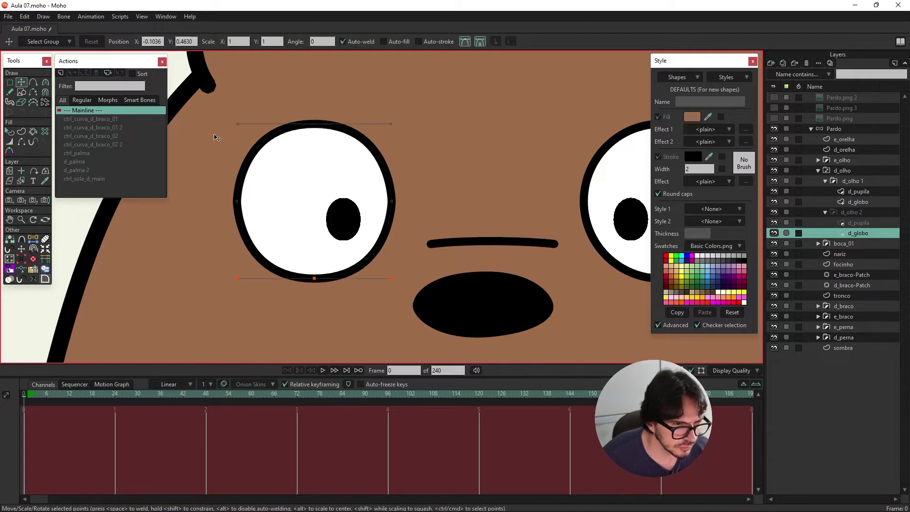
left_click_drag(313, 125, 316, 203)
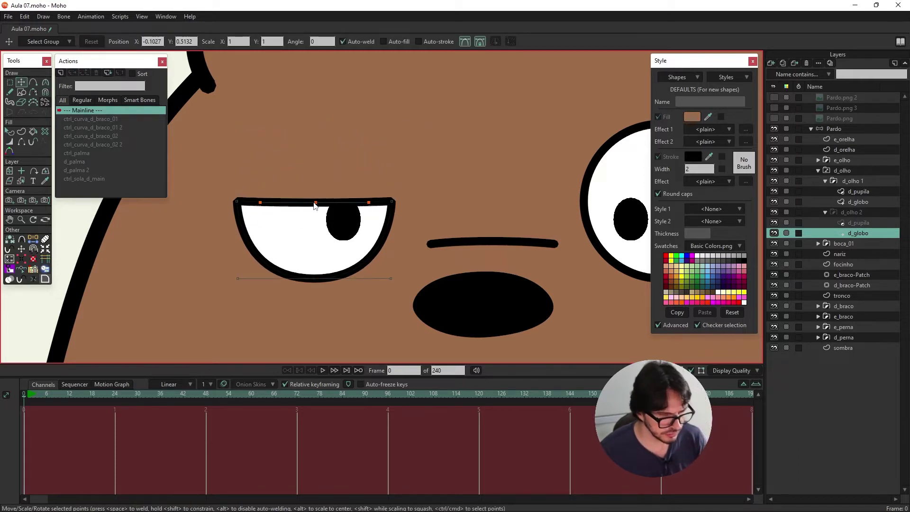
key("ctrl+r")
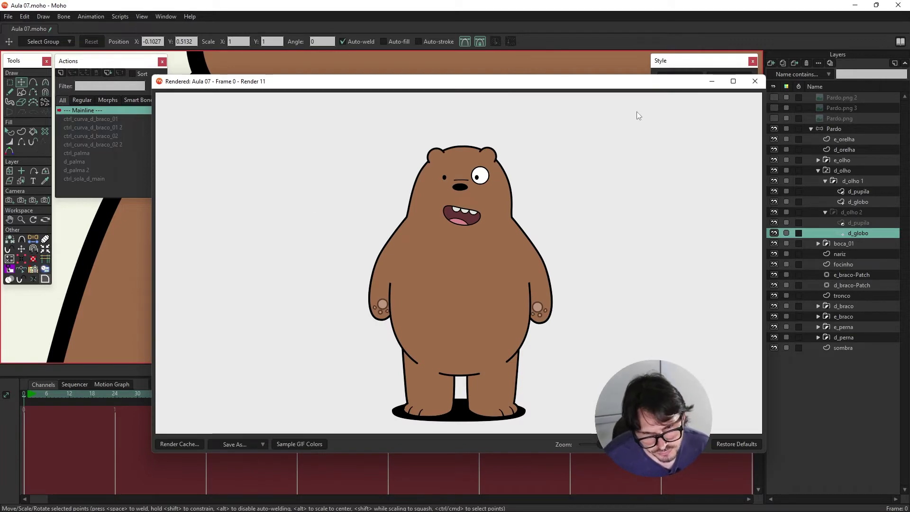
- Make d_olho 2 the active child of the d_olho switch and check it in a render
left_click(755, 81)
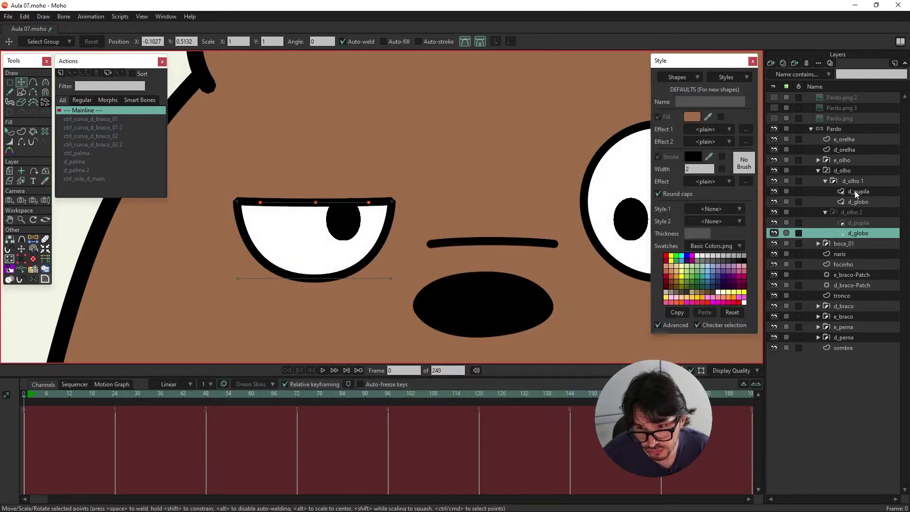
right_click(846, 171)
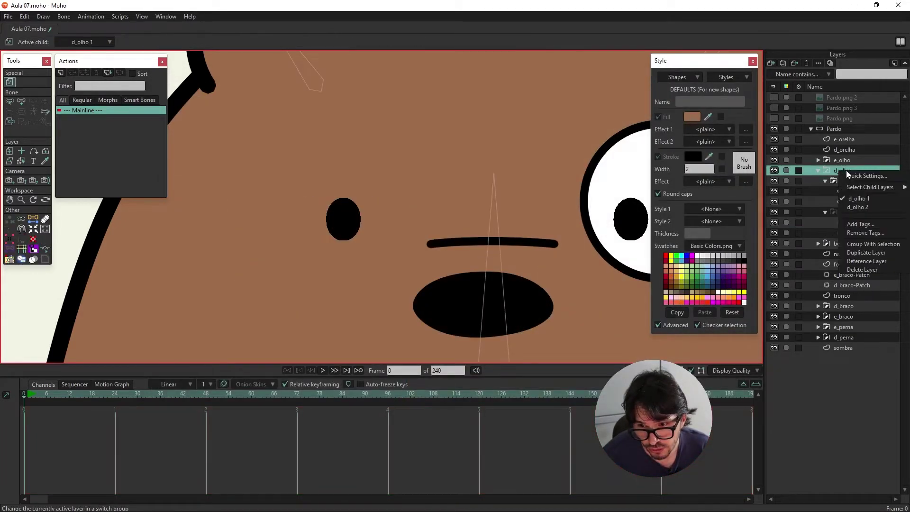
left_click(865, 208)
key("ctrl+r")
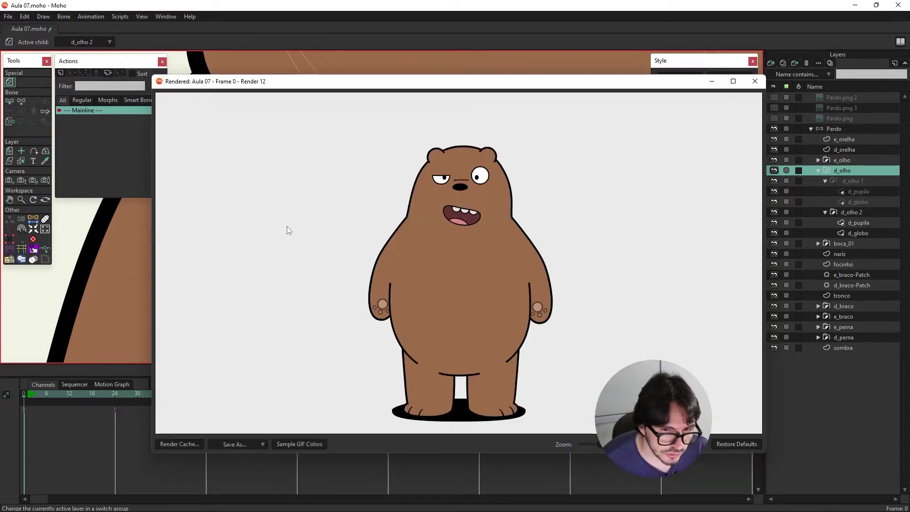
key("Escape")
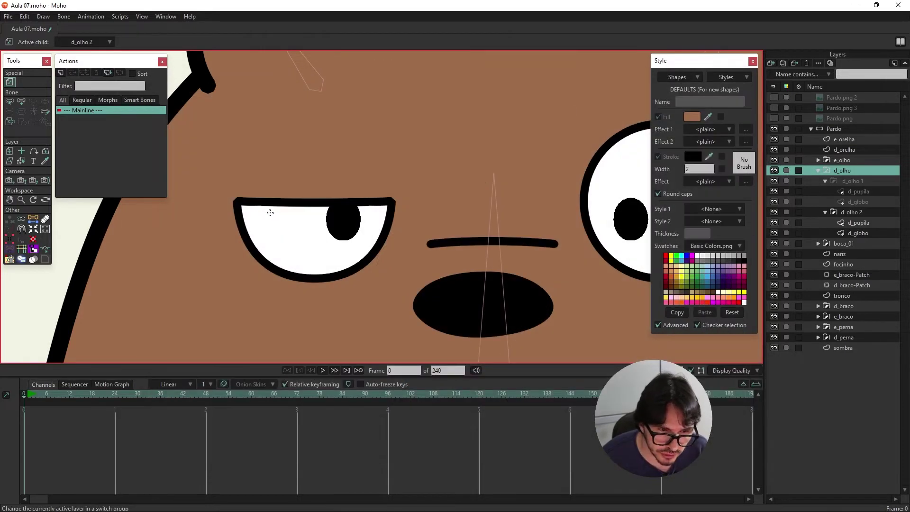
left_click(321, 138, "ctrl+alt")
mouse_move(320, 137)
left_mouse_down()
mouse_move(320, 280)
mouse_move(321, 141)
left_mouse_up()
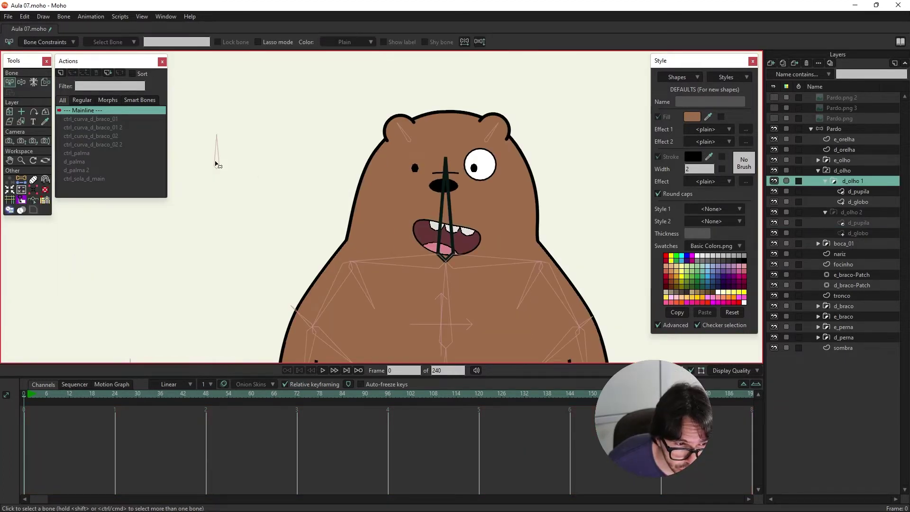
- Create a new action named ctrl_globo for the Pardo rig's ctrl_globo bone
left_click(215, 165, "ctrl+alt")
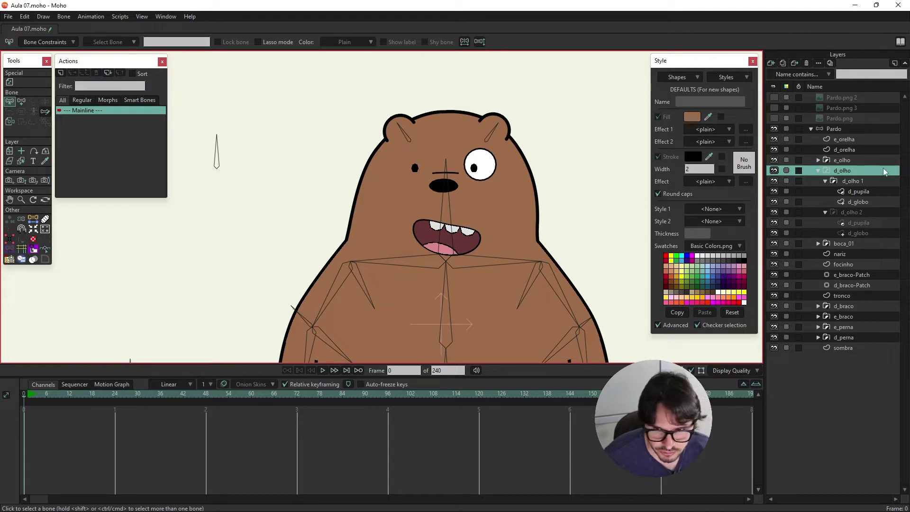
left_click(844, 129)
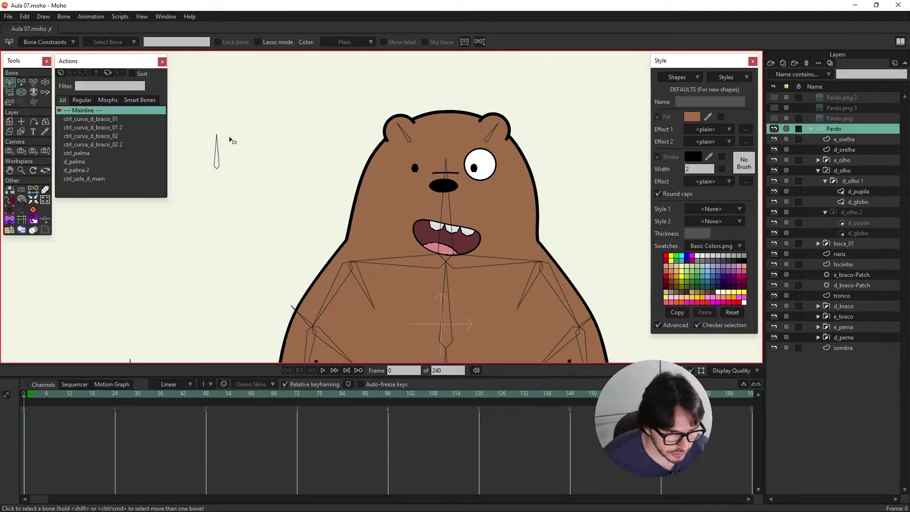
left_click(217, 147)
left_click(61, 73)
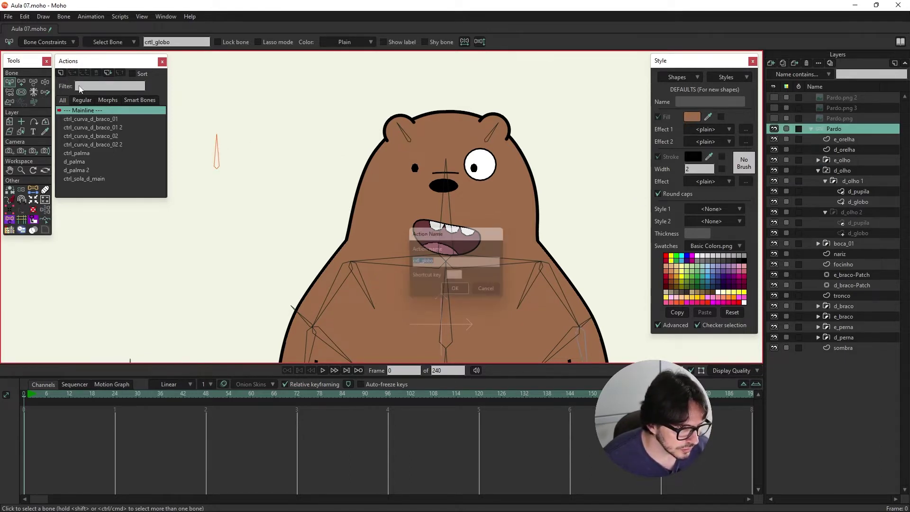
left_click(458, 291)
- Rotate ctrl_globo to 135 degrees and set interpolation on the starting keys
left_click_drag(217, 146, 134, 264)
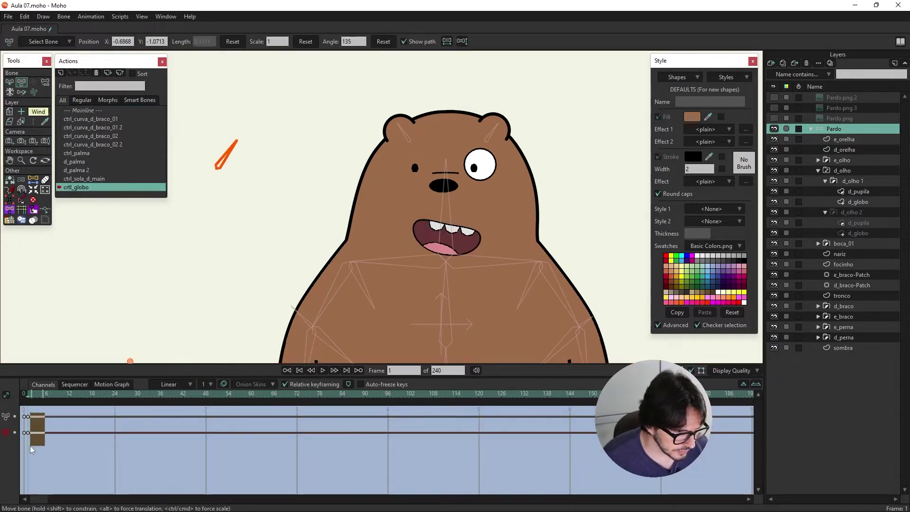
left_click_drag(30, 445, 21, 446)
right_click(28, 425)
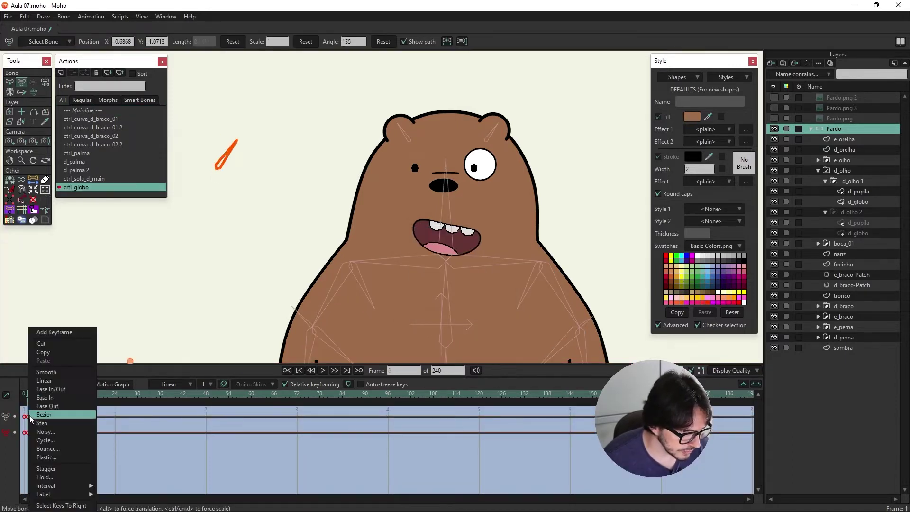
left_click(44, 380)
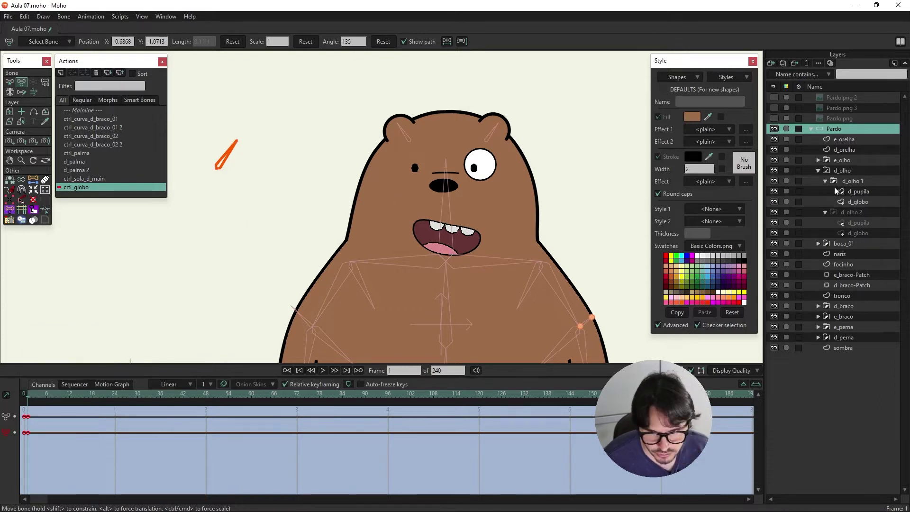
- Key d_olho 2 as the d_olho switch's active eye
left_click(815, 172)
right_click(855, 171)
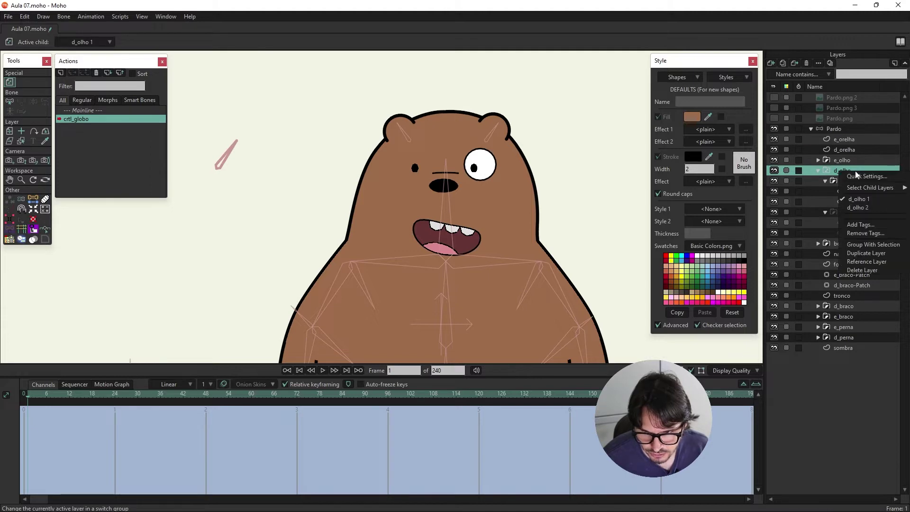
left_click(861, 209)
left_click(90, 111)
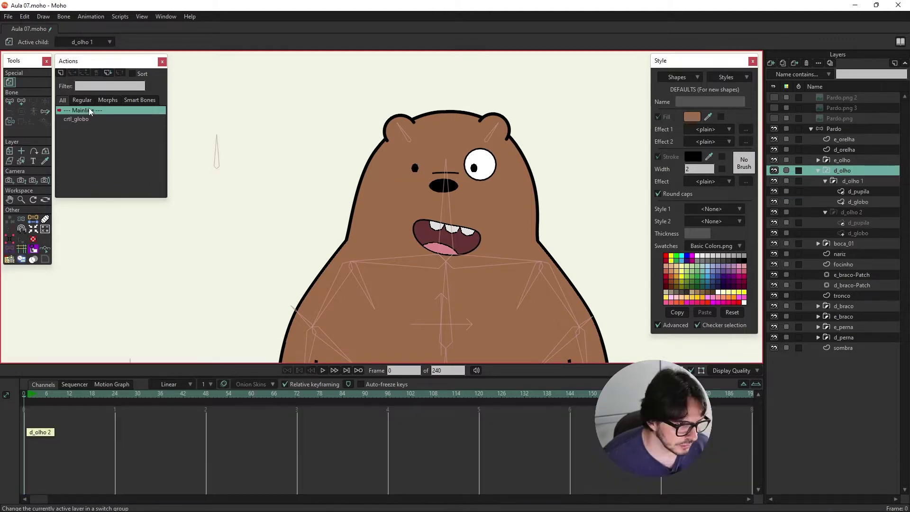
- Set ctrl_globo's bone strength to 0 and rotate it to test the eye switch
left_click(22, 97)
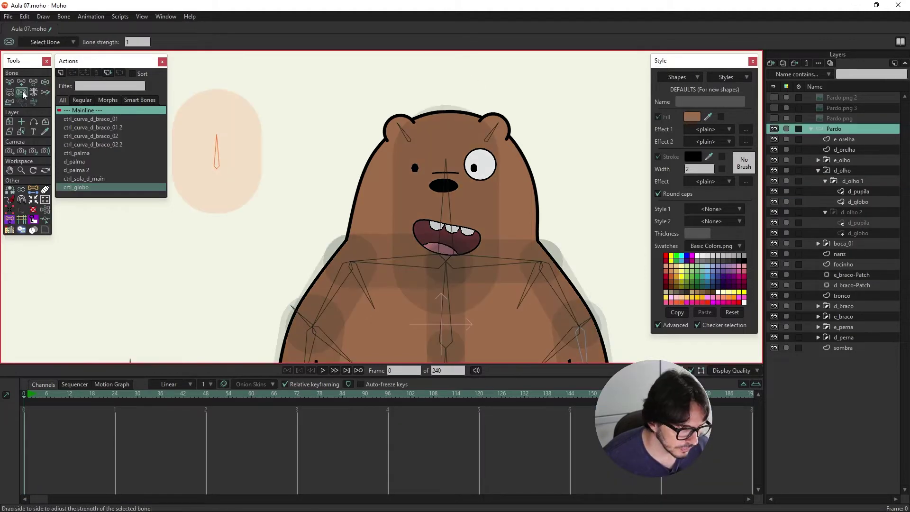
left_click_drag(223, 161, 106, 174)
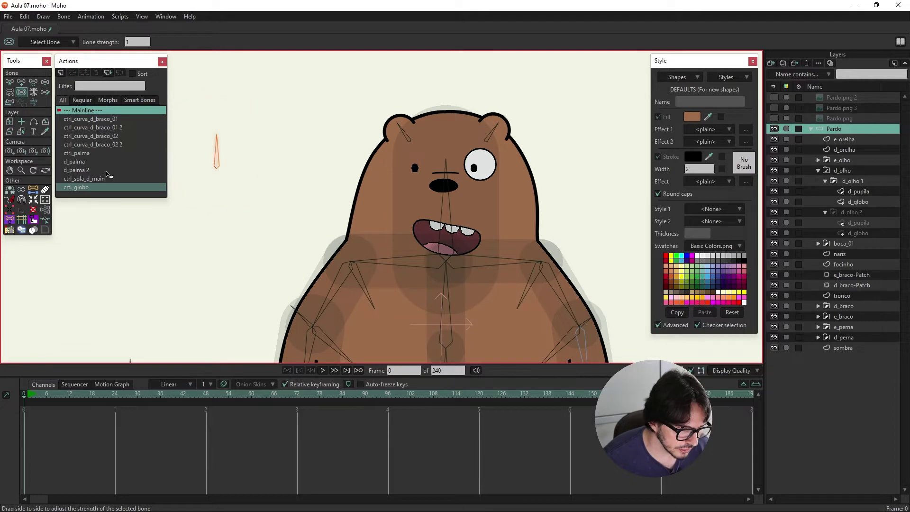
left_click(45, 82)
mouse_move(216, 148)
left_mouse_down()
mouse_move(207, 149)
mouse_move(223, 148)
left_mouse_up()
key("ctrl+Right")
- Constrain ctrl_globo's angle to the range -45 to 0 degrees
key("z")
left_click(46, 42)
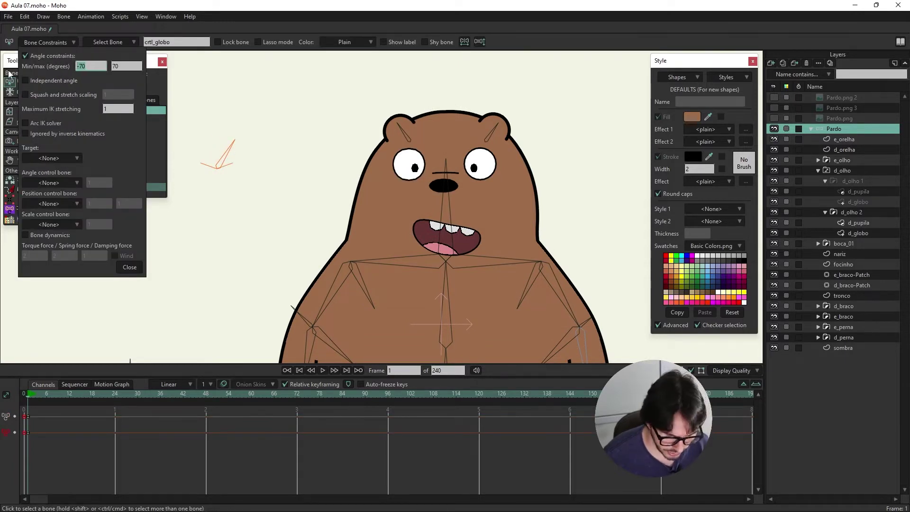
type("-45")
key("Tab")
type("0")
left_click(77, 66)
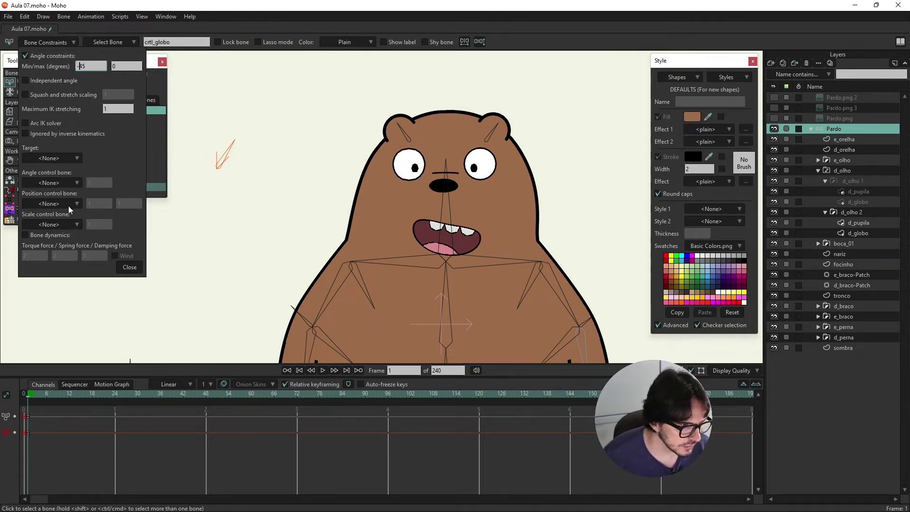
left_click(129, 267)
- Duplicate d_olho, flip the copy horizontally onto the other eye, and delete the old e_olho
right_click(840, 168)
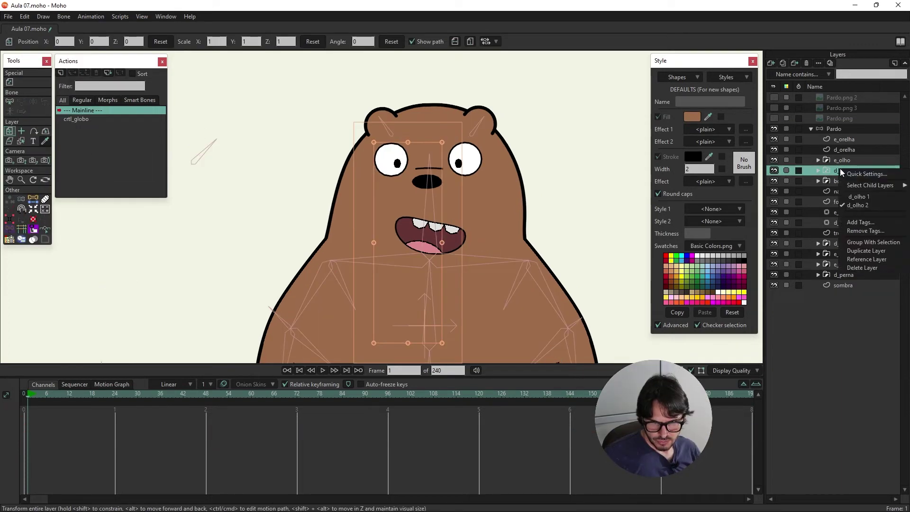
left_click(866, 233)
left_click(455, 41)
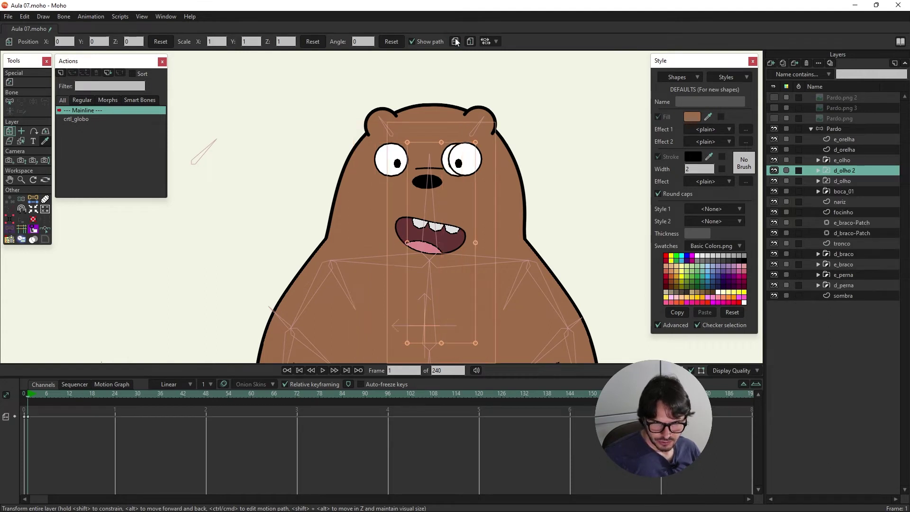
left_click_drag(451, 207, 460, 198)
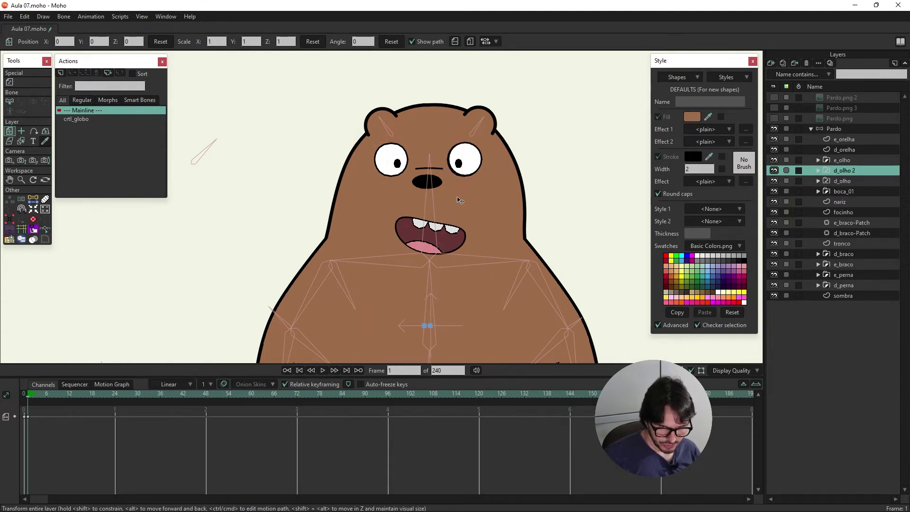
left_click(848, 161)
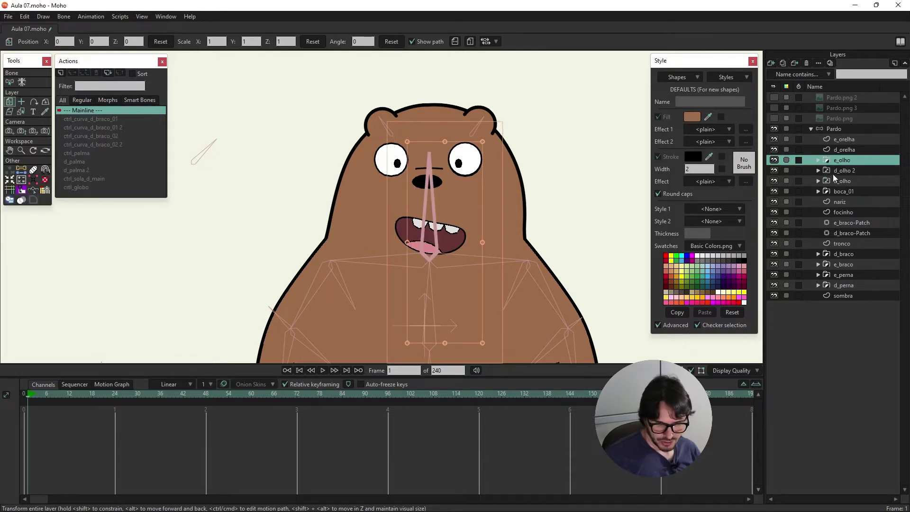
left_click(806, 64)
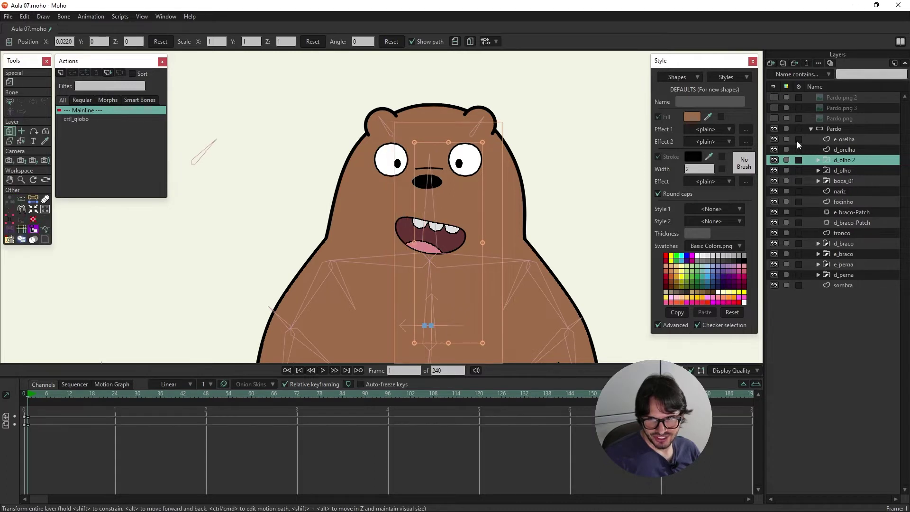
- Rename the duplicated group to e_olho and expand it to show its sublayers
double_click(849, 159)
type("e_olho")
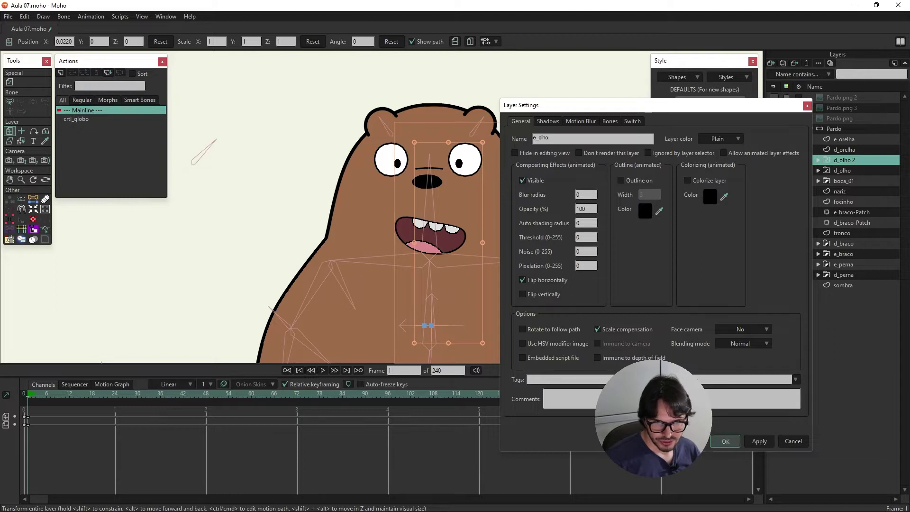
left_click(725, 440)
left_click(817, 161)
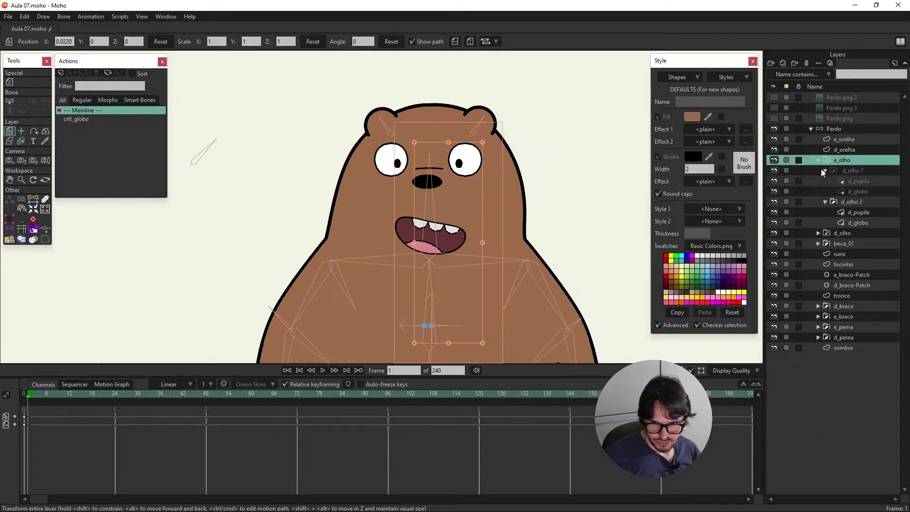
left_click(845, 169)
- Rename the sublayers to e_olho 1 and e_olho 2
double_click(850, 169)
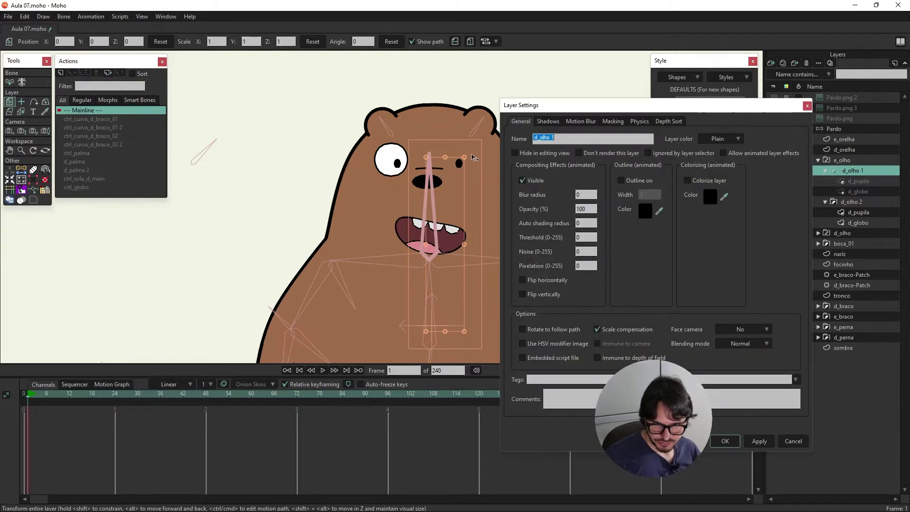
left_click(536, 138)
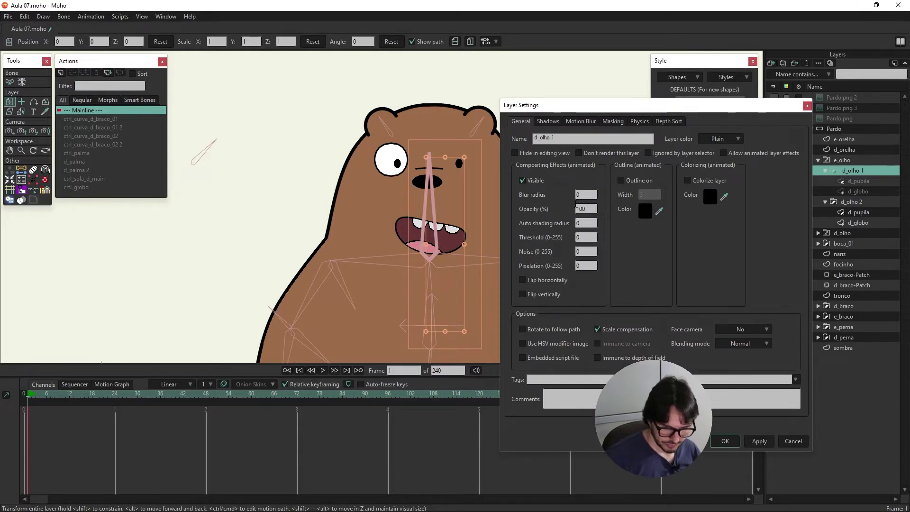
key("BackSpace")
type("e")
left_click(851, 201)
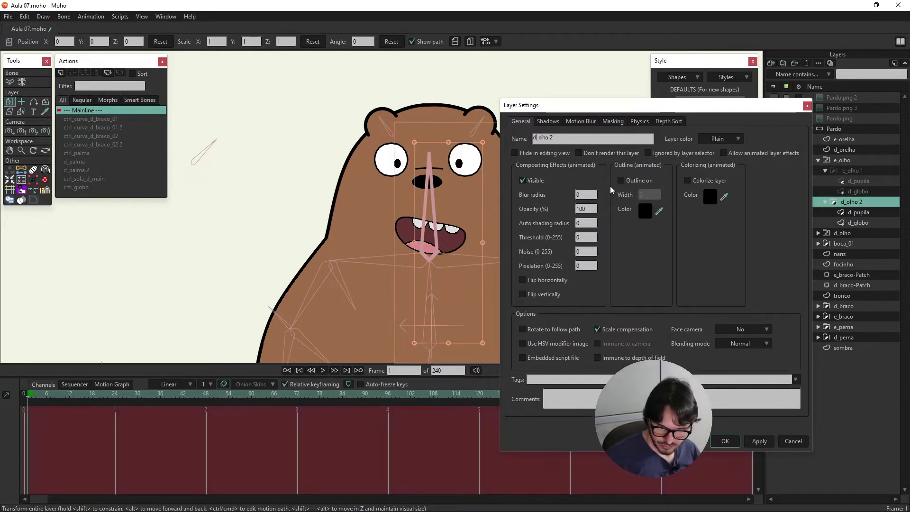
left_click(536, 137)
key("BackSpace")
type("e")
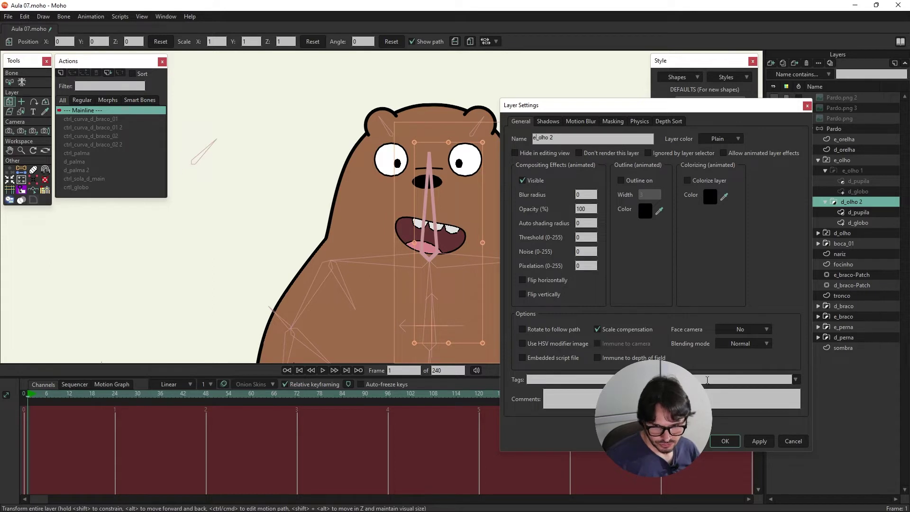
left_click(759, 442)
left_click(730, 443)
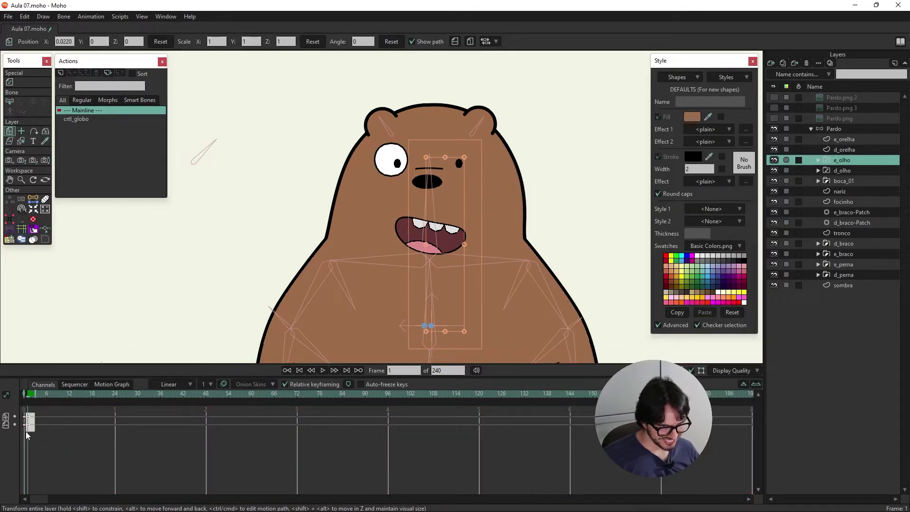
- Select the Pardo layer and activate the crtl_globo action at frame 1
left_click_drag(25, 432, 27, 430)
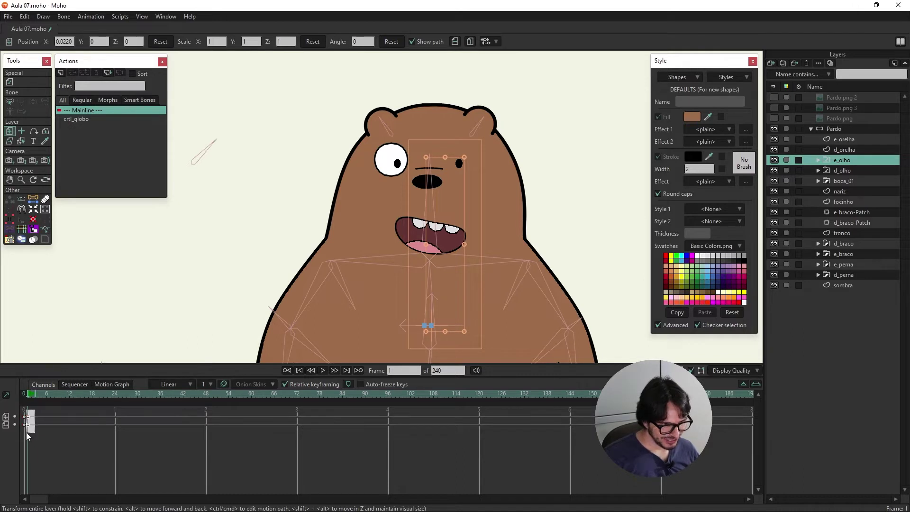
key("ctrl+Left")
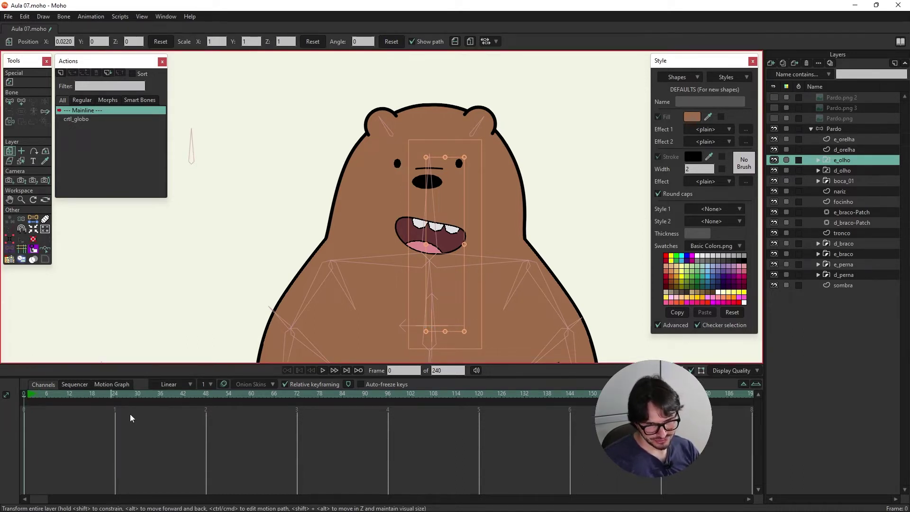
left_click(796, 130)
key("ctrl+Right")
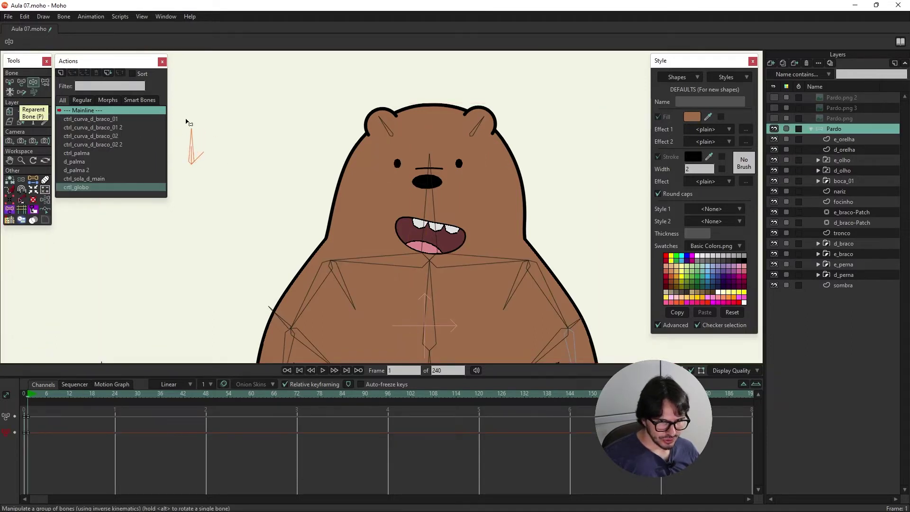
double_click(90, 186)
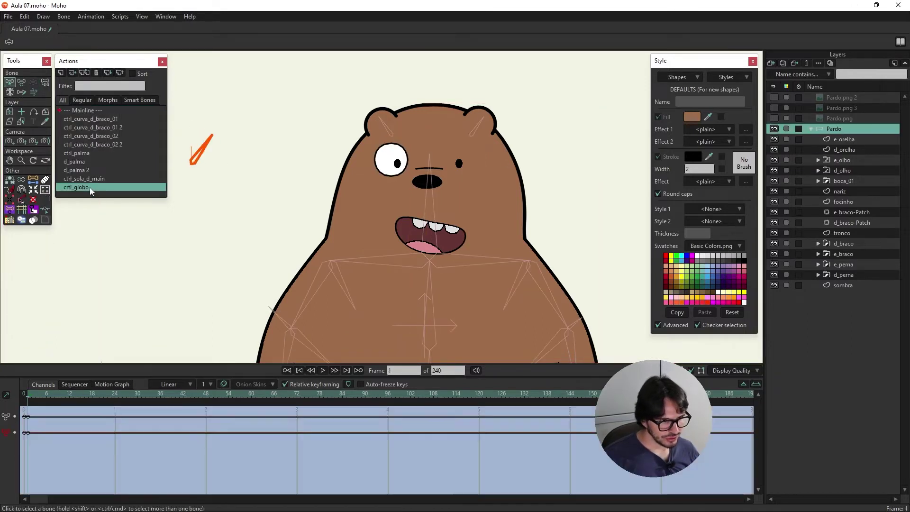
left_click(24, 393)
key("ctrl+Right")
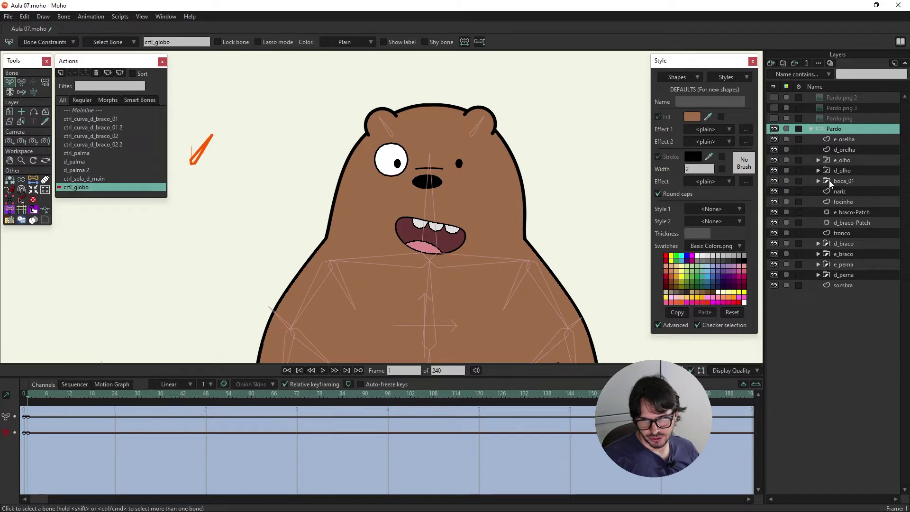
- Set both d_olho and e_olho switches to their white-eye sublayers, then return to Mainline
left_click(846, 169)
right_click(849, 170)
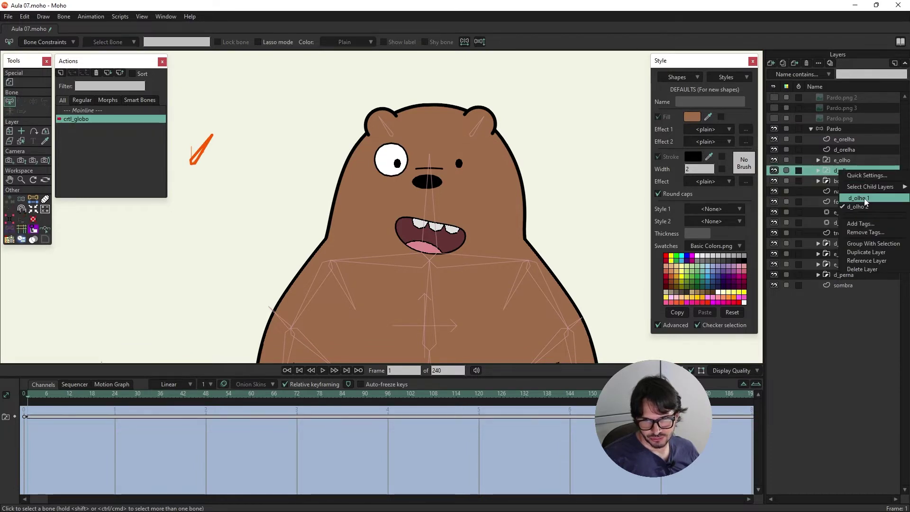
left_click(864, 198)
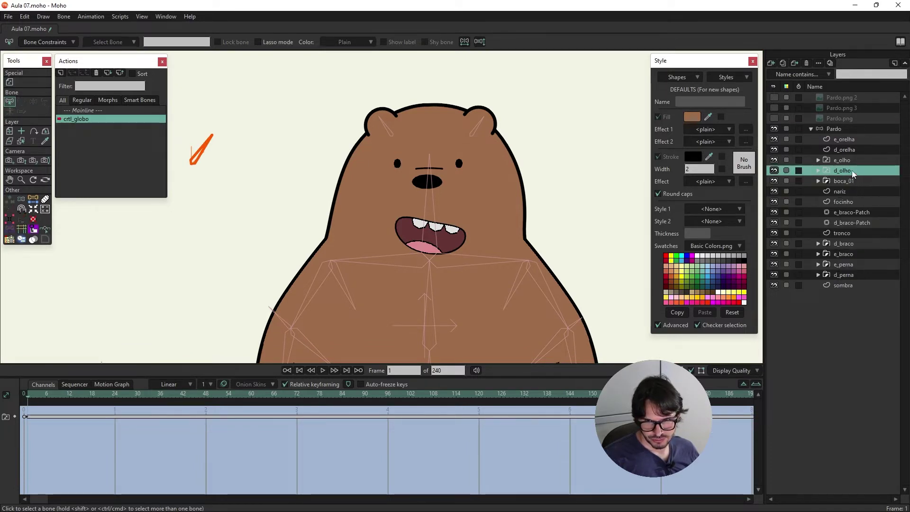
right_click(851, 170)
left_click(860, 202)
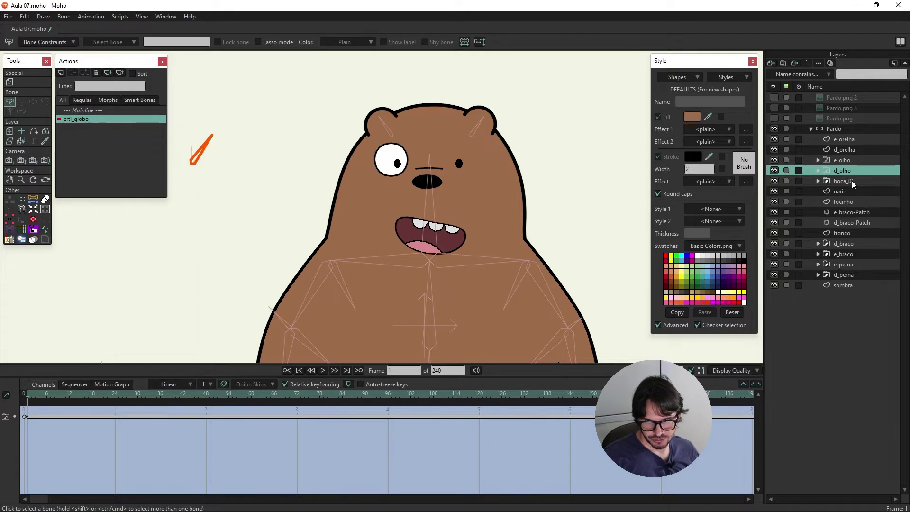
right_click(849, 160)
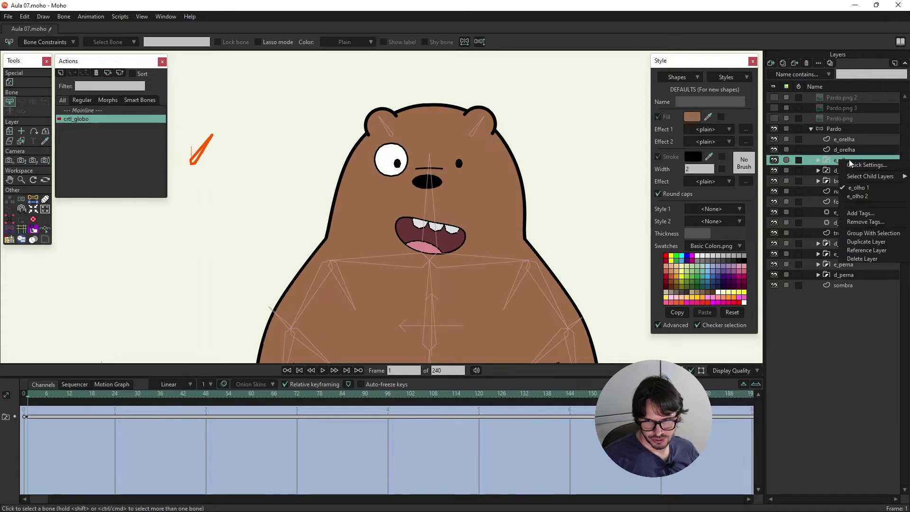
left_click(860, 196)
key("Escape")
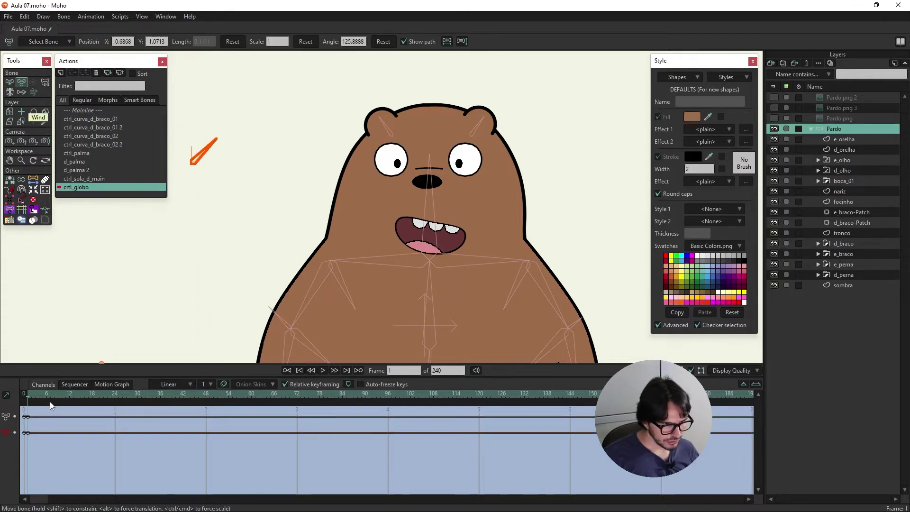
left_click_drag(40, 413, 29, 439)
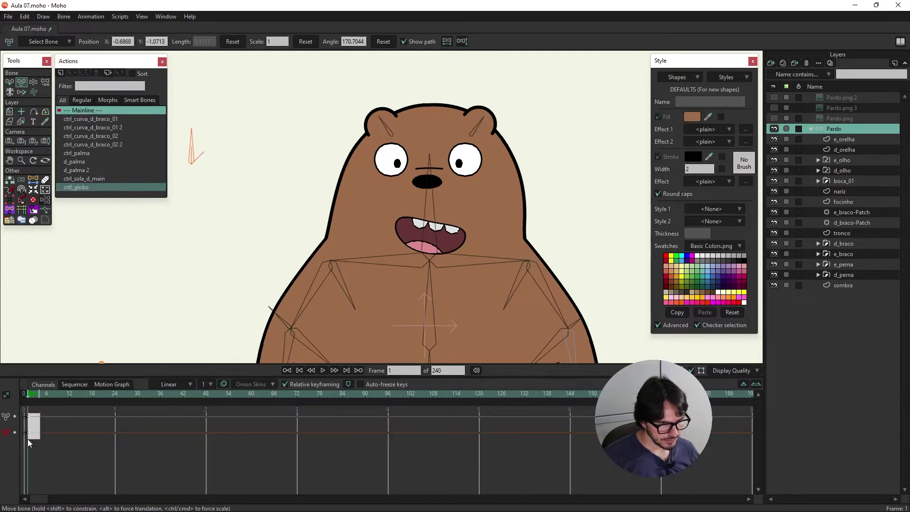
- Delete the frame-0 keyframes and undo the control bone's test rotations
key("Delete")
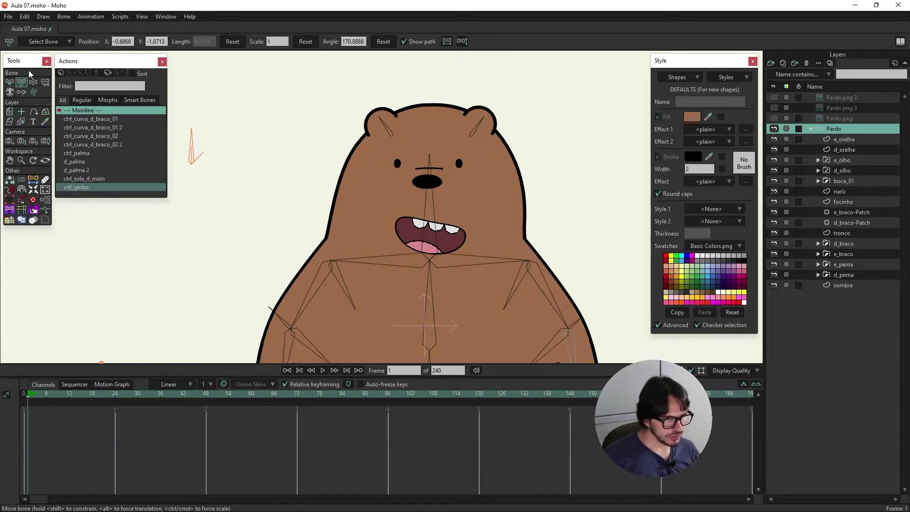
left_click(33, 82)
left_click_drag(193, 136, 216, 142)
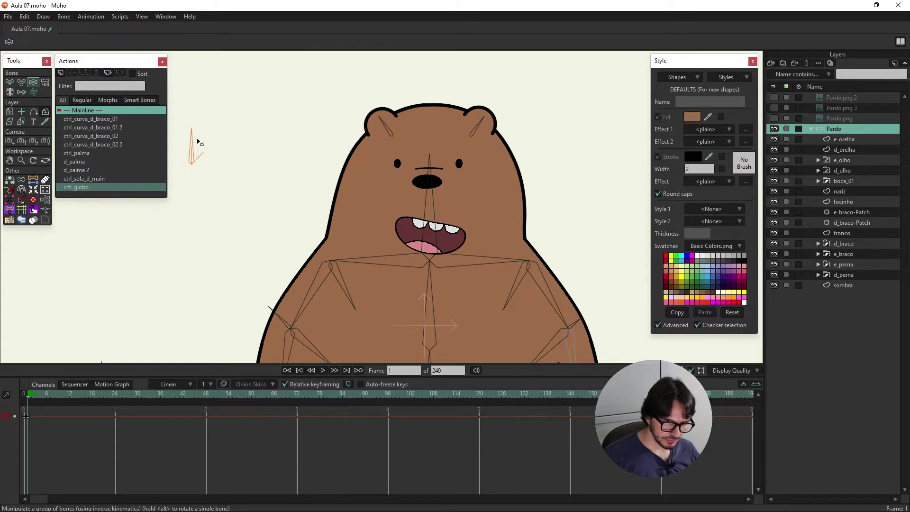
mouse_move(305, 197)
left_mouse_down()
mouse_move(214, 121)
mouse_move(220, 172)
mouse_move(223, 136)
mouse_move(303, 150)
left_mouse_up()
key("ctrl+z")
key("ctrl+z")
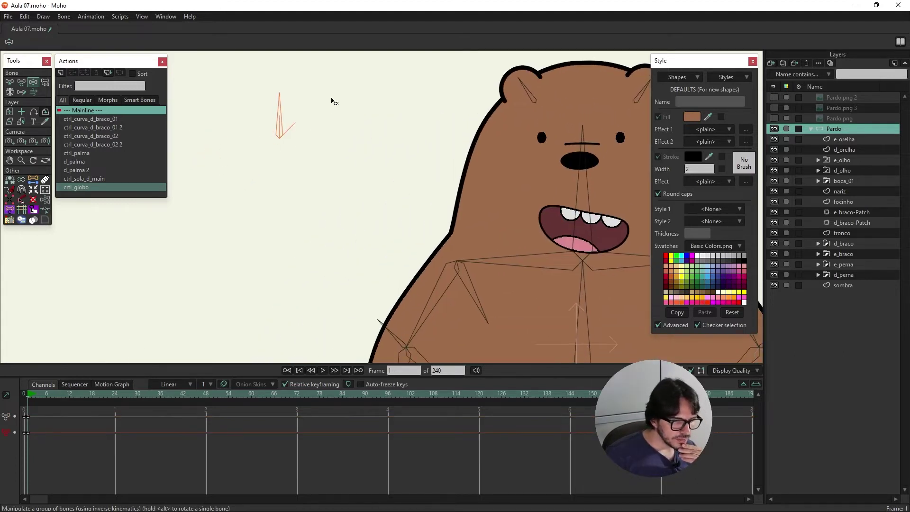
- Name the new control bone d_pisca
type("apis")
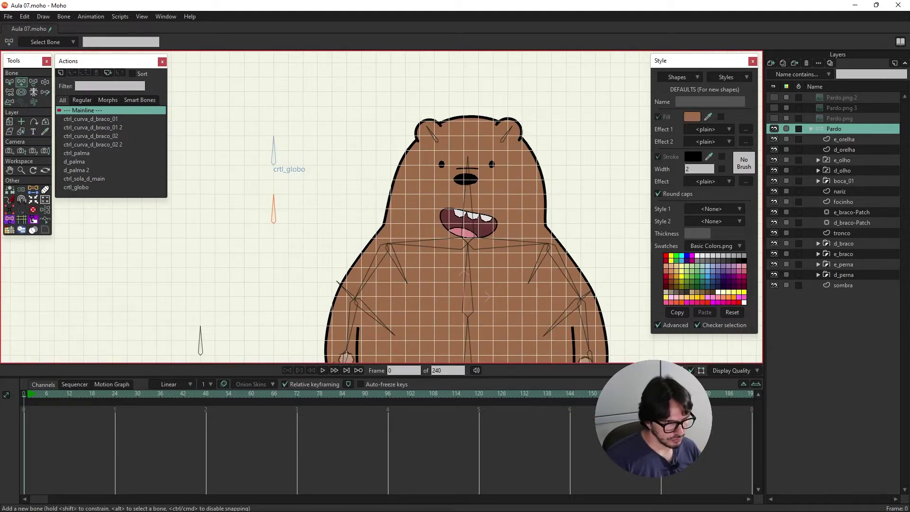
type("_pisca")
key("Return")
key("z")
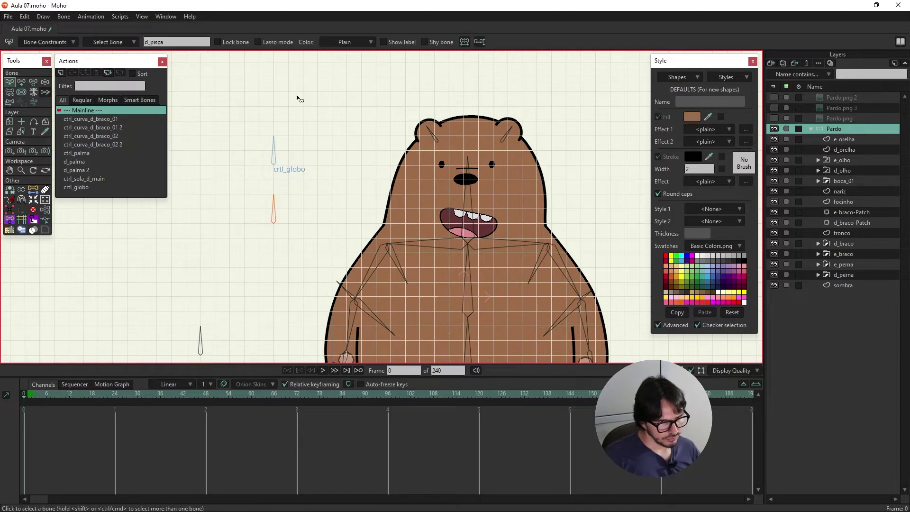
- Add a bone extending down from d_pisca and another from e_pisca
left_click_drag(228, 230, 182, 186)
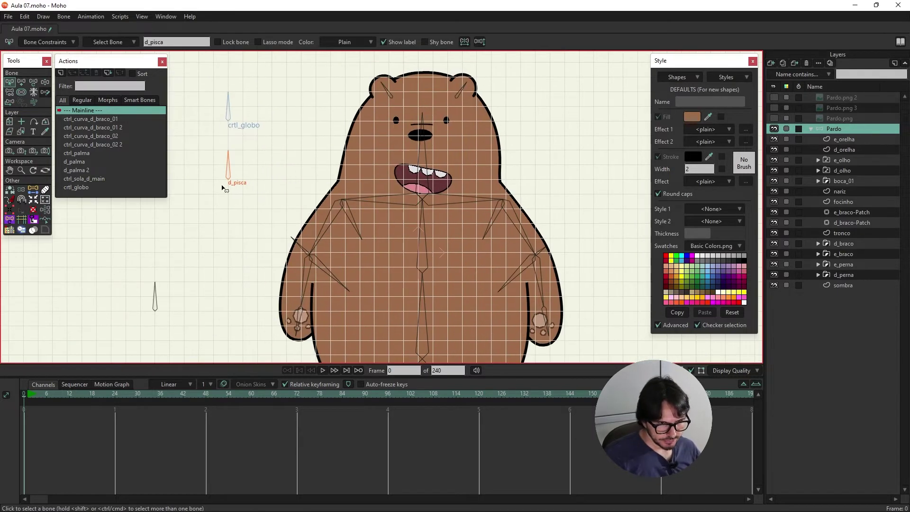
key("a")
left_click(9, 82)
type("e")
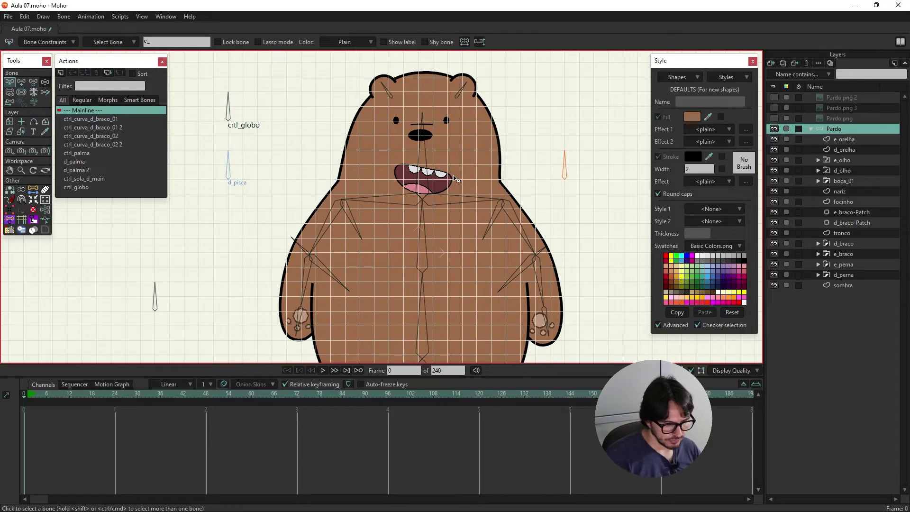
key("a")
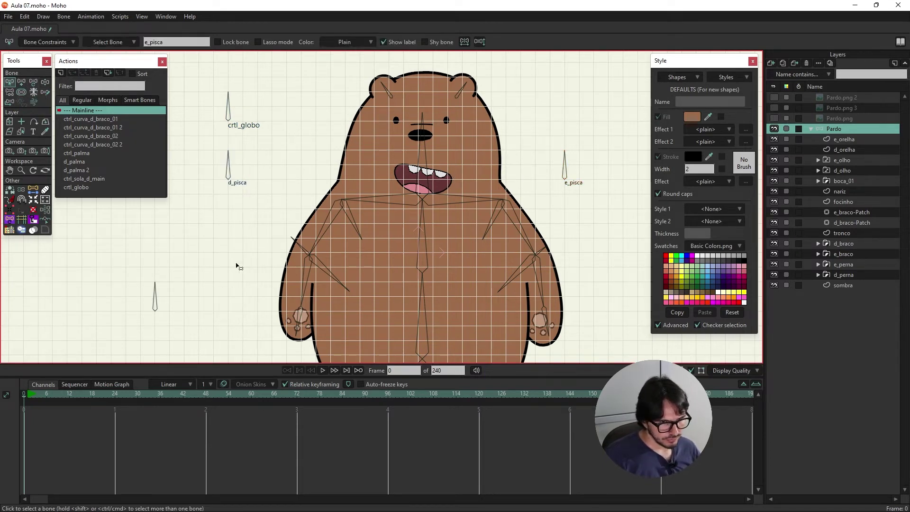
scroll(244, 189, "up", 2)
left_click_drag(242, 188, 241, 230)
key("s")
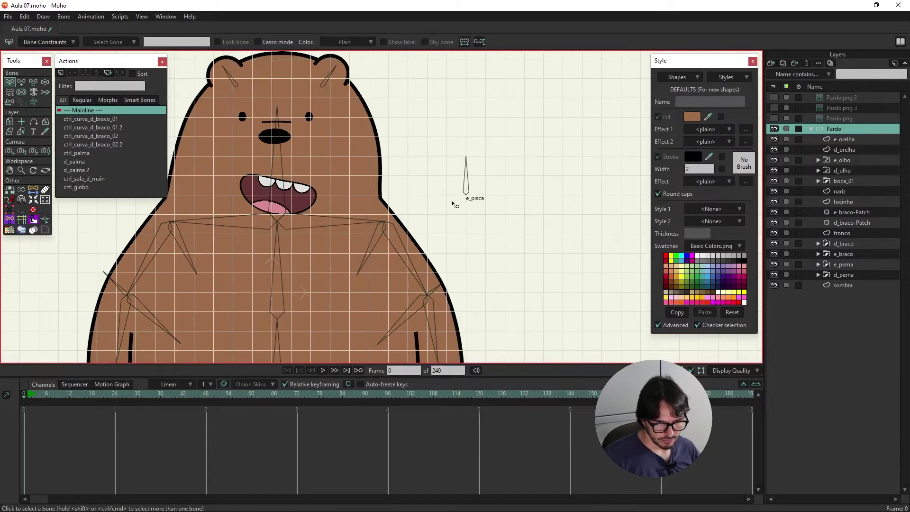
key("a")
left_click_drag(466, 195, 467, 231)
left_click(9, 81)
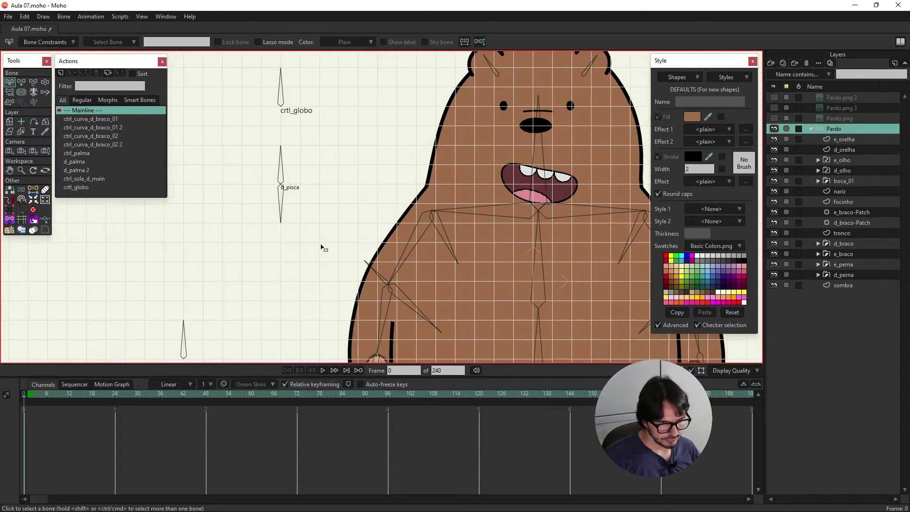
- Check that the d_pisca bone's strength reads 1
mouse_move(78, 247)
left_mouse_down()
mouse_move(342, 246)
mouse_move(244, 243)
left_mouse_up()
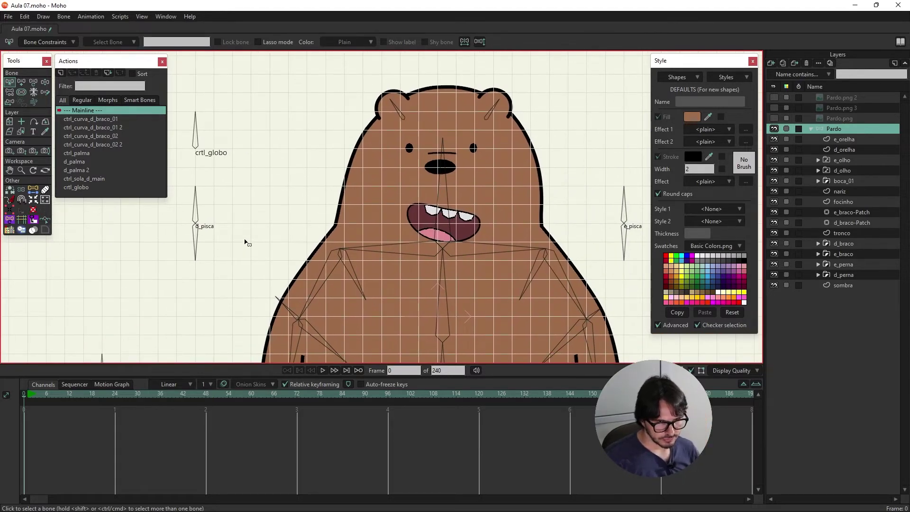
left_click(21, 90)
scroll(223, 233, "down", 2)
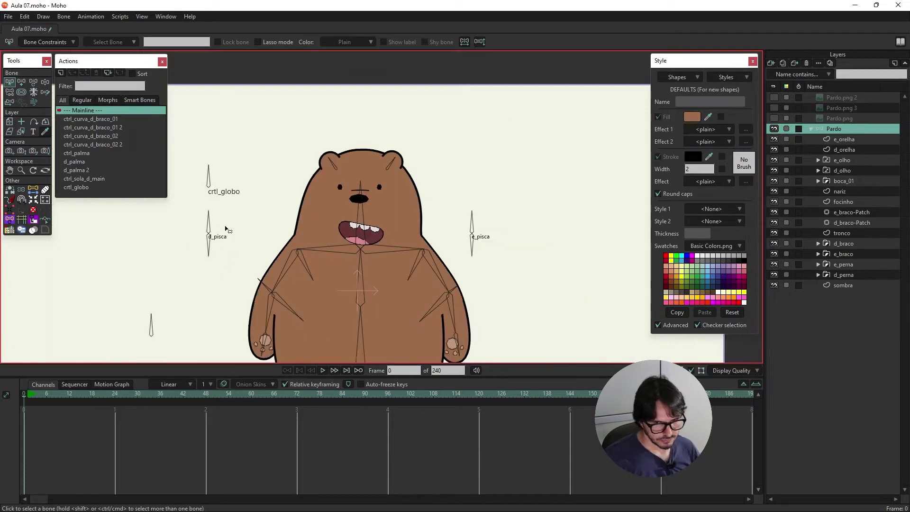
scroll(208, 224, "up", 2)
left_click(198, 228)
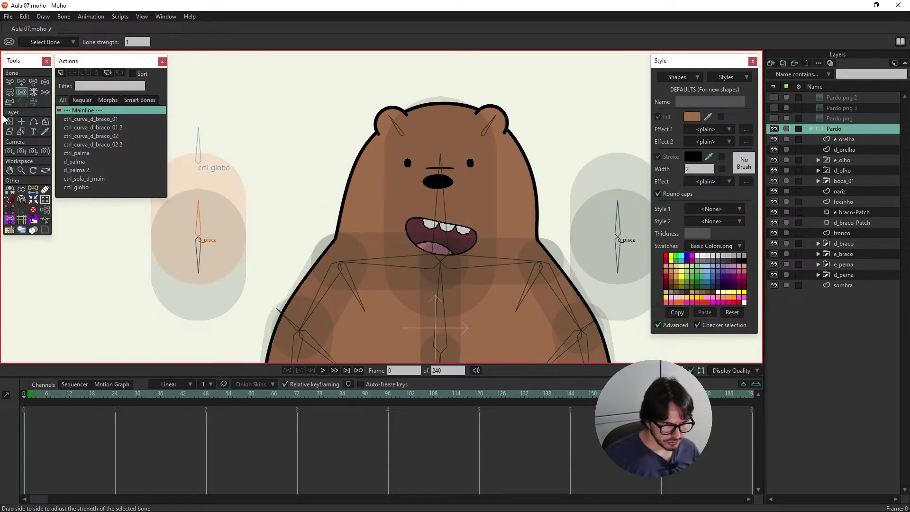
- Select crtl_globo, d_pisca and e_pisca and set their bone strength to 0
left_click(10, 81)
left_click_drag(247, 209, 156, 239)
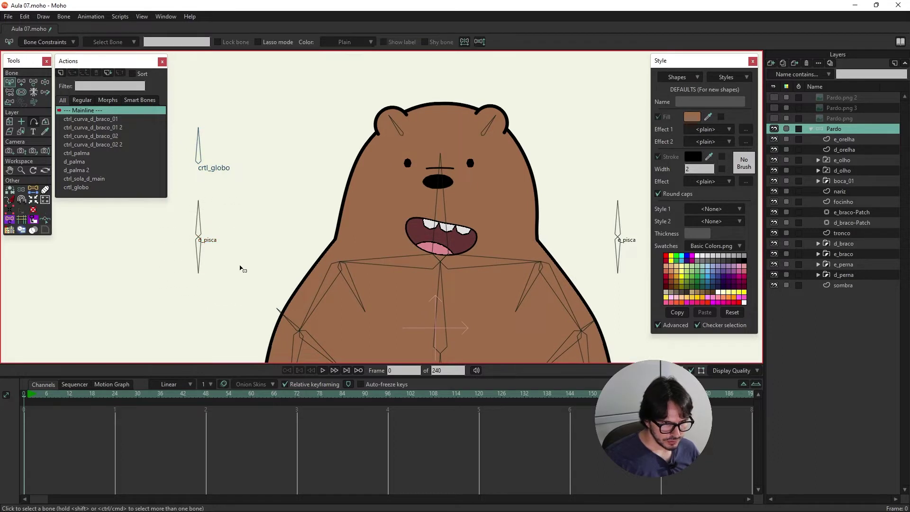
left_click_drag(239, 266, 179, 294)
left_click_drag(240, 142, 184, 172)
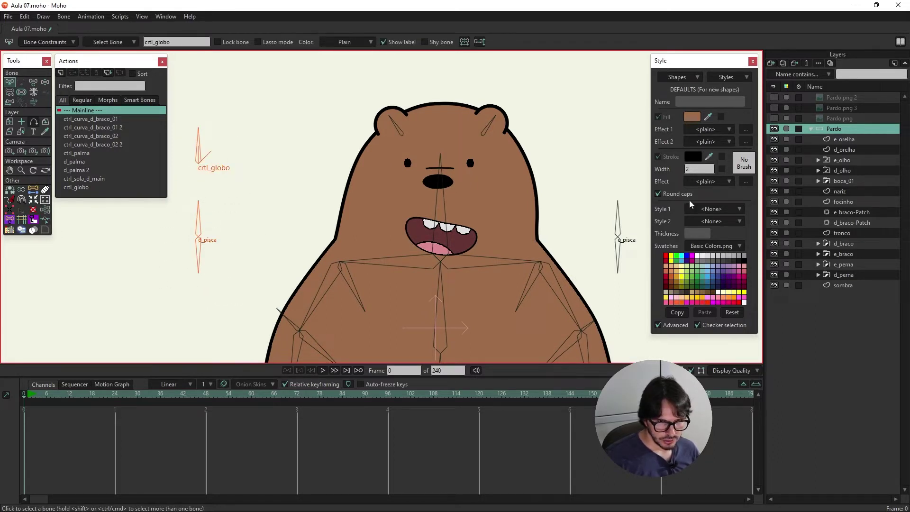
left_click_drag(611, 195, 643, 286)
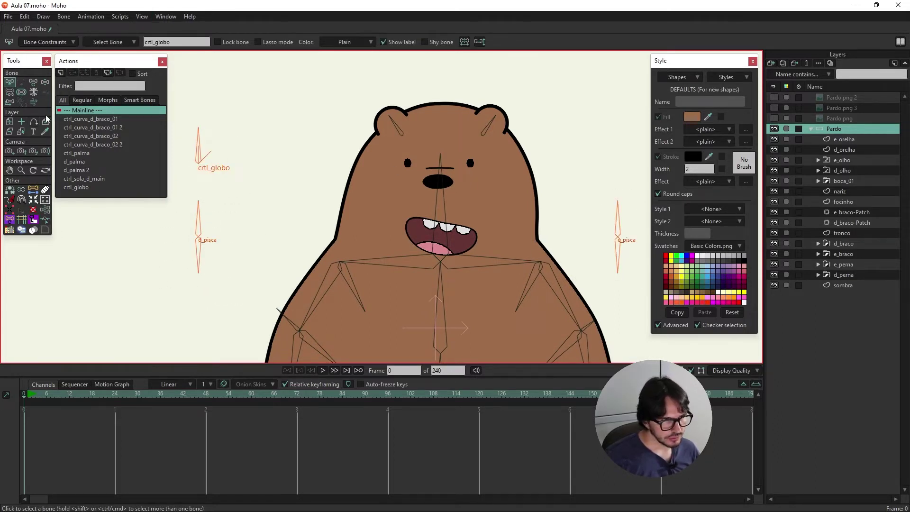
left_click(21, 91)
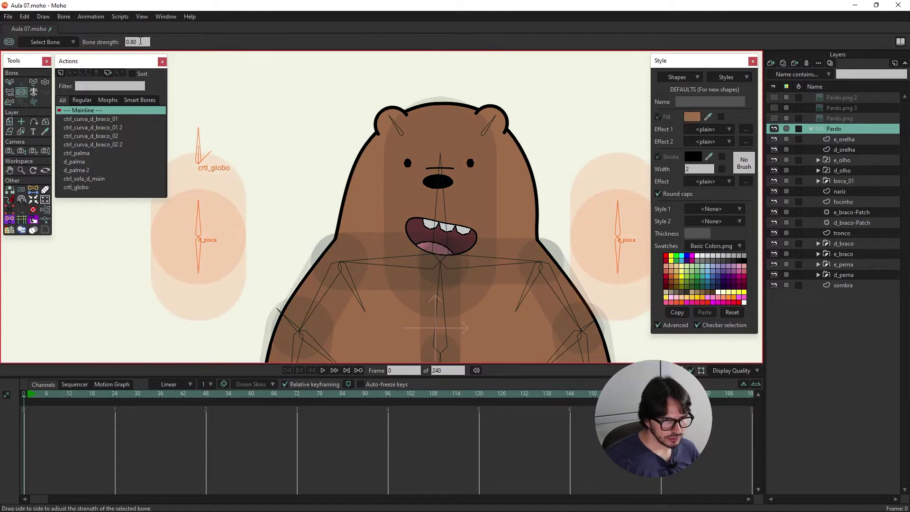
type("0")
key("Return")
key("s")
scroll(225, 267, "up", 1)
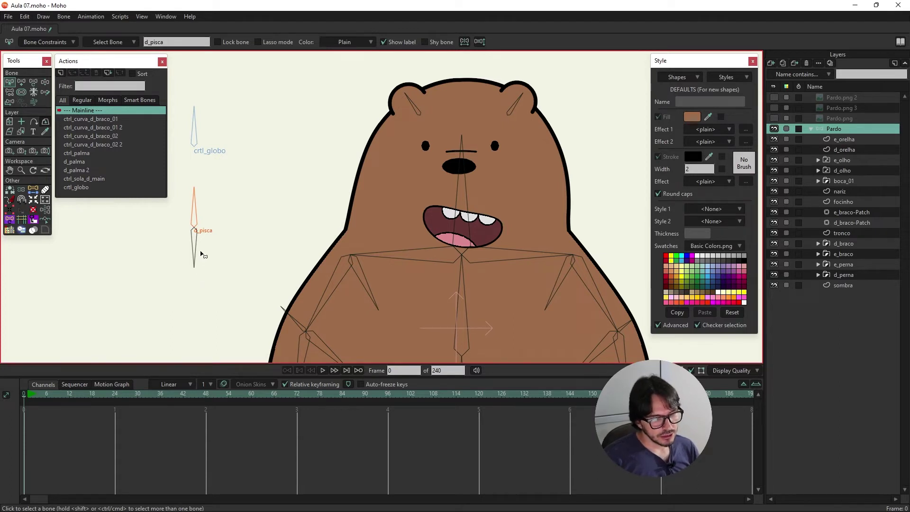
- Add short horizontal bones at d_pisca's and e_pisca's bases, pointing toward the face
left_click(21, 82)
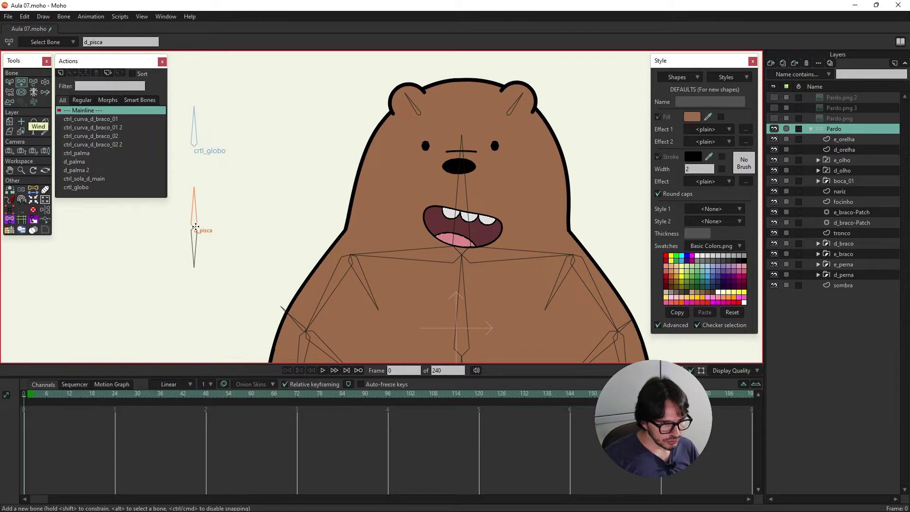
left_click_drag(195, 227, 259, 234)
key("ctrl+g")
scroll(555, 232, "right", 1)
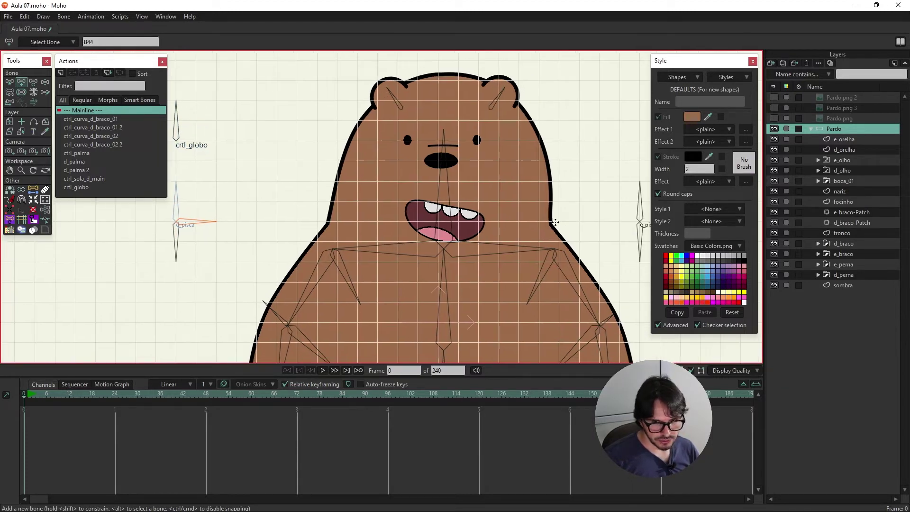
scroll(543, 216, "right", 4)
left_click_drag(568, 229, 536, 227)
scroll(333, 234, "left", 2)
scroll(335, 198, "left", 3)
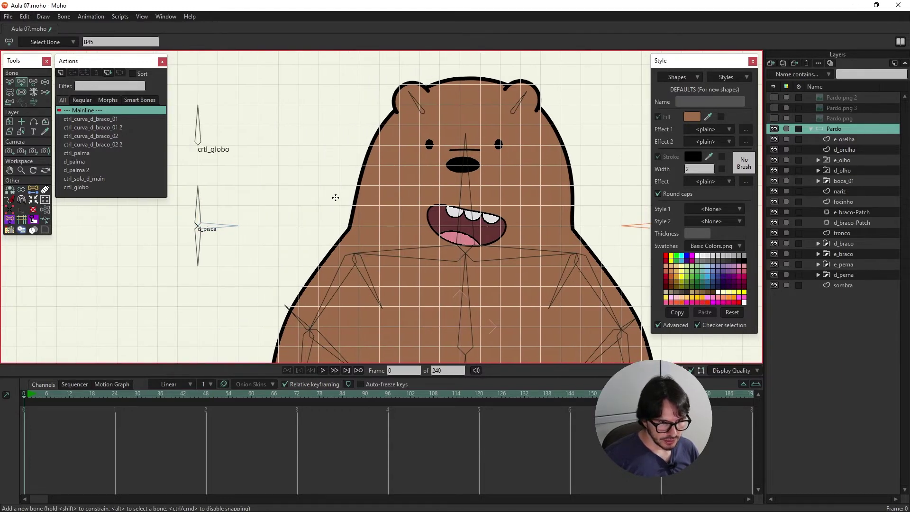
- Rename the new base bone and set its strength to 0
left_click(9, 82)
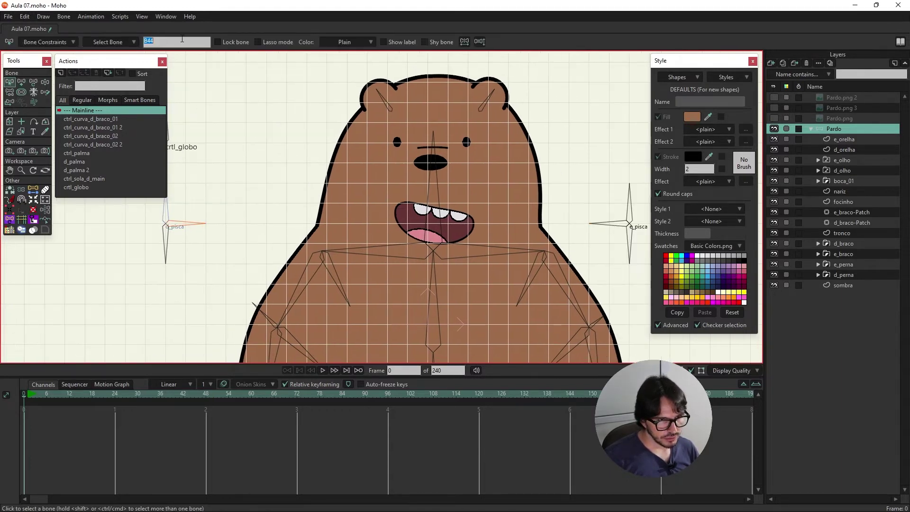
left_click(180, 39)
type("pisc")
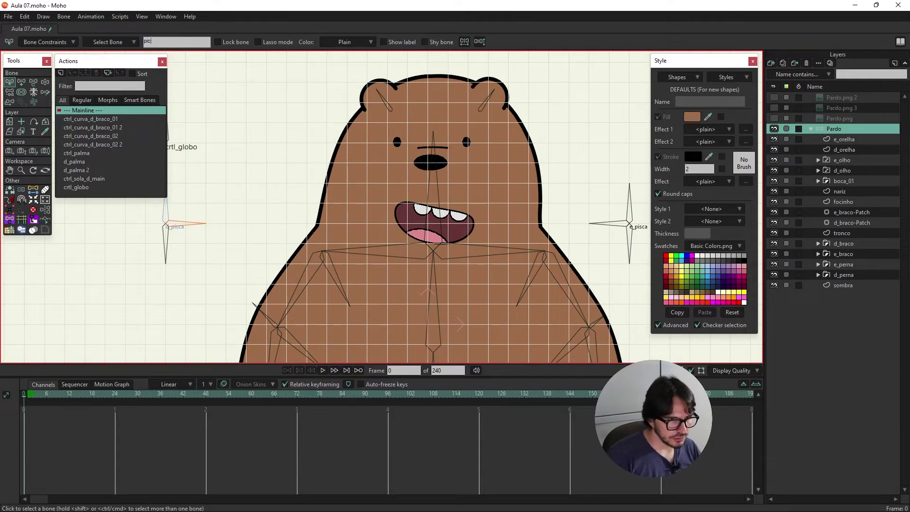
left_click(22, 92)
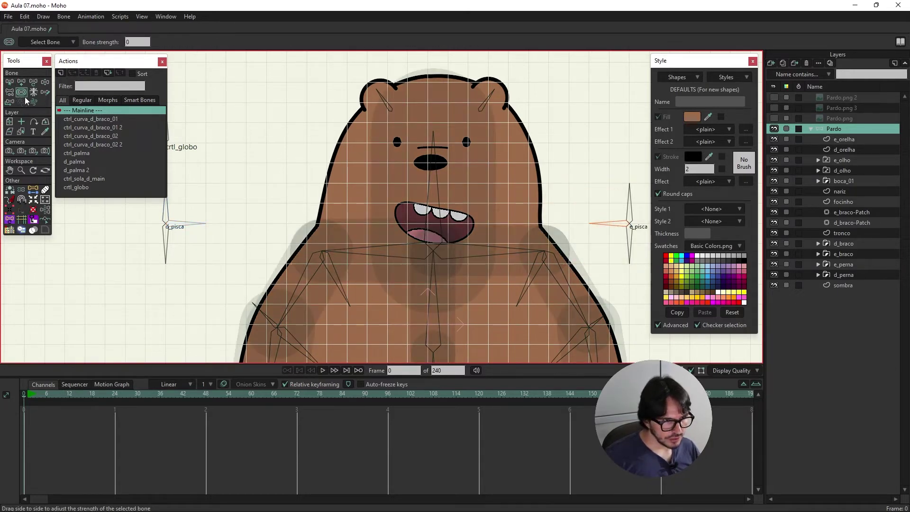
left_click(9, 82)
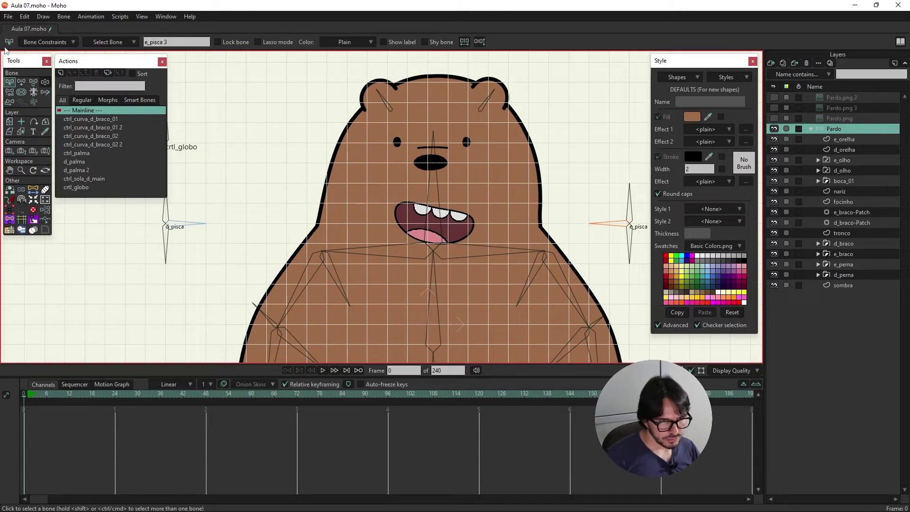
- Select the crtl_globo, d_pisca and e_pisca bones together
key("p")
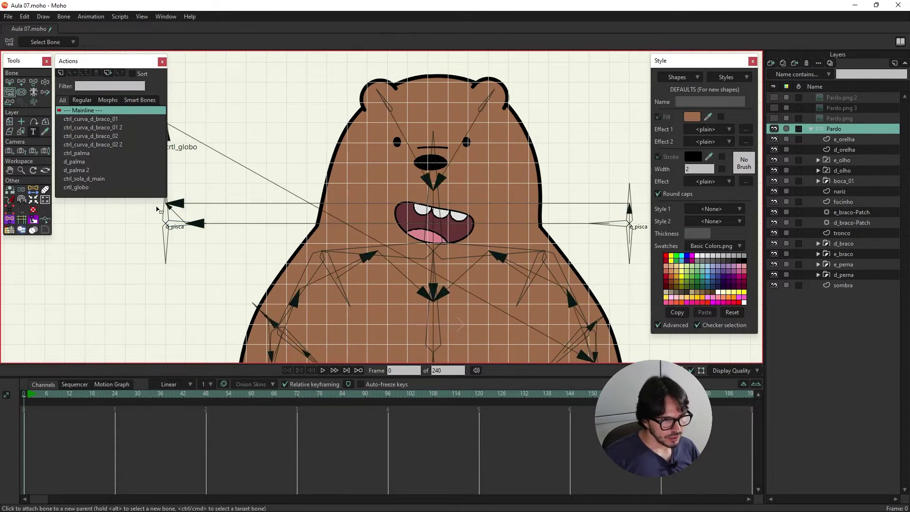
scroll(199, 204, "down", 2)
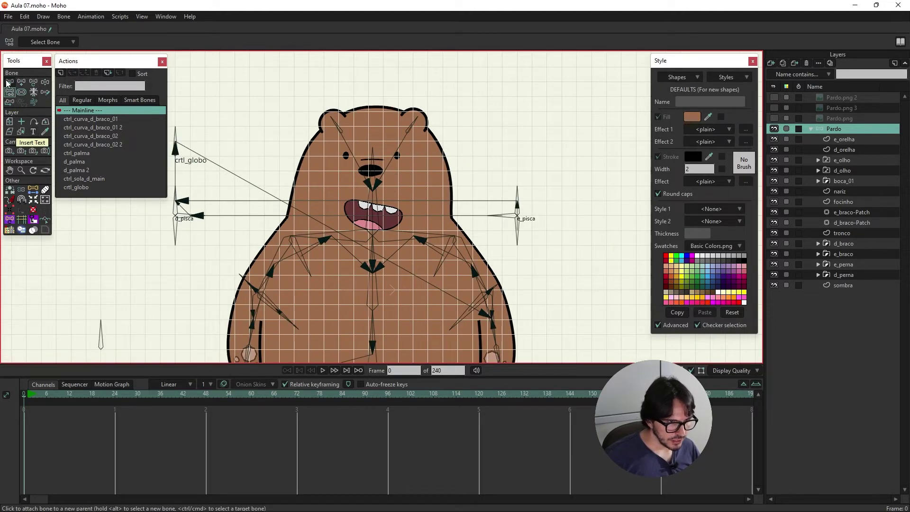
left_click(9, 82)
left_click_drag(159, 243, 226, 225)
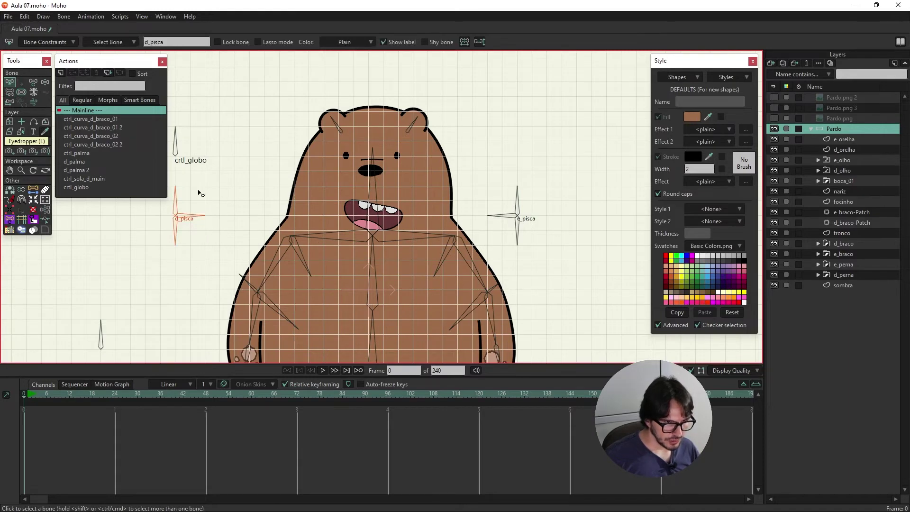
left_click(234, 121)
scroll(214, 110, "down", 3)
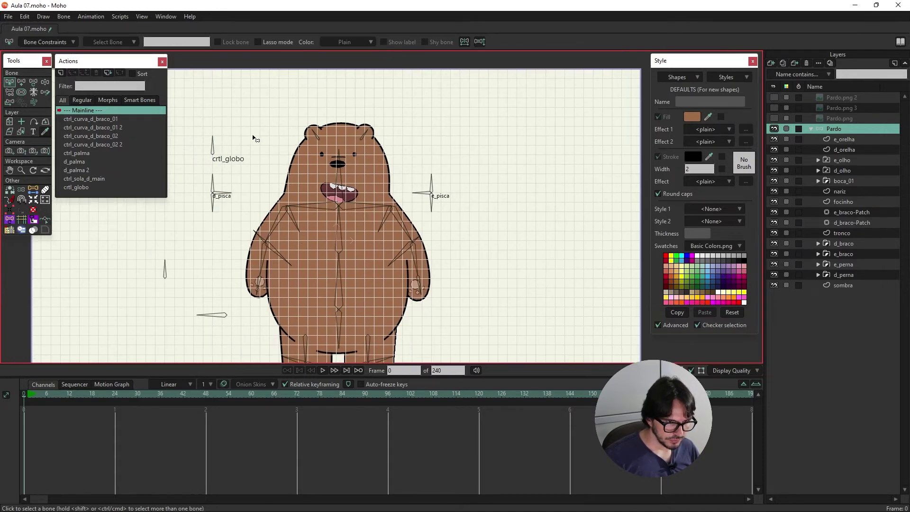
left_click_drag(223, 119, 258, 235)
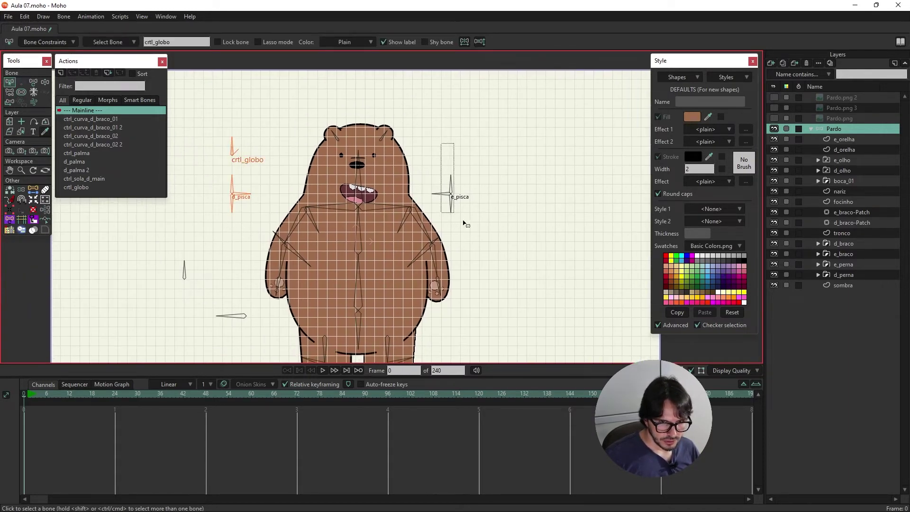
left_click_drag(442, 143, 474, 223)
- Detach the three bones from their parent and reselect d_pisca
left_click(10, 92)
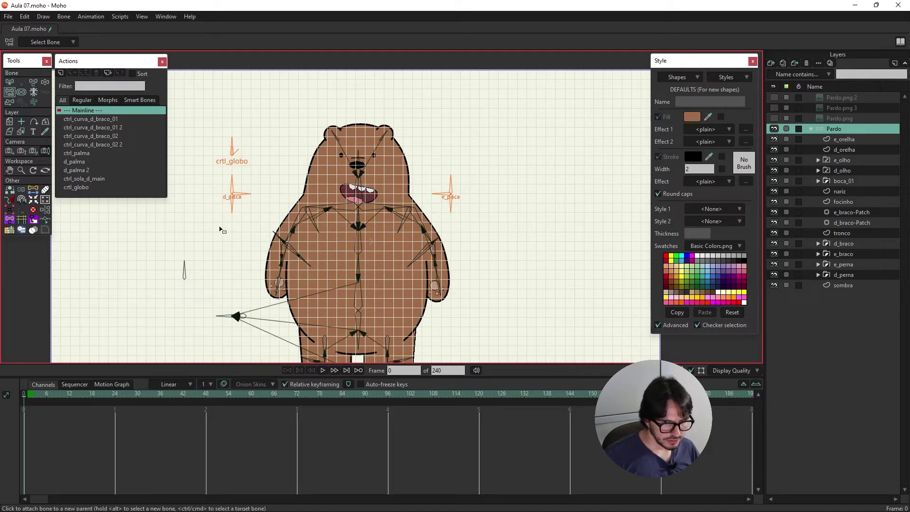
left_click(10, 81)
left_click(234, 251)
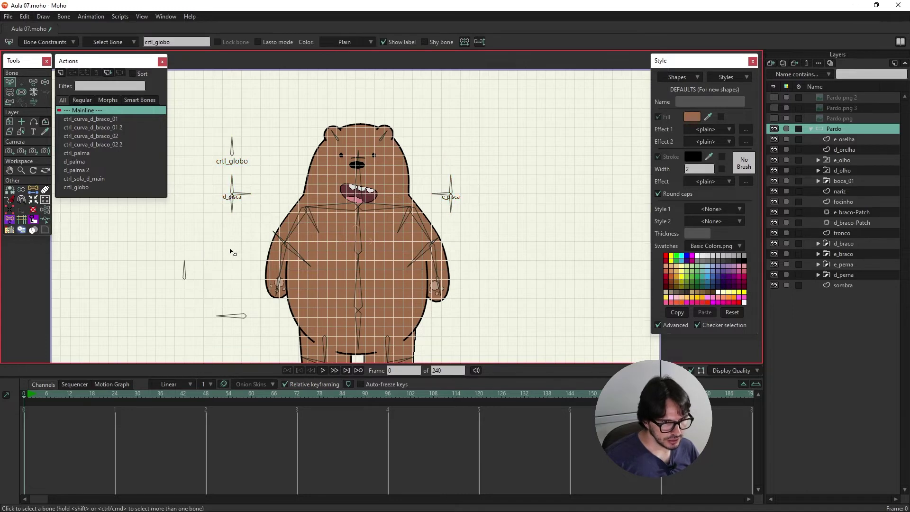
scroll(229, 182, "up", 3)
scroll(229, 182, "down", 1)
left_click(187, 184)
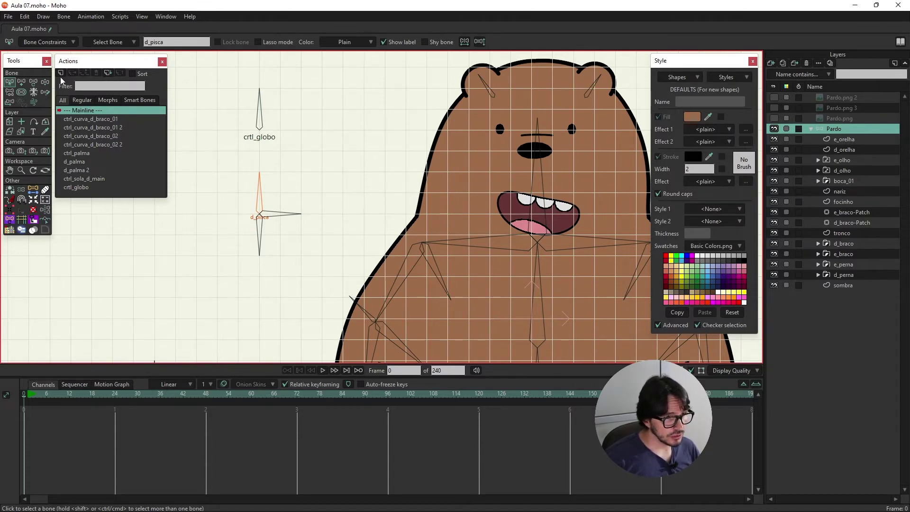
- Limit d_pisca's rotation angle to -45 to 45 degrees
left_click(45, 42)
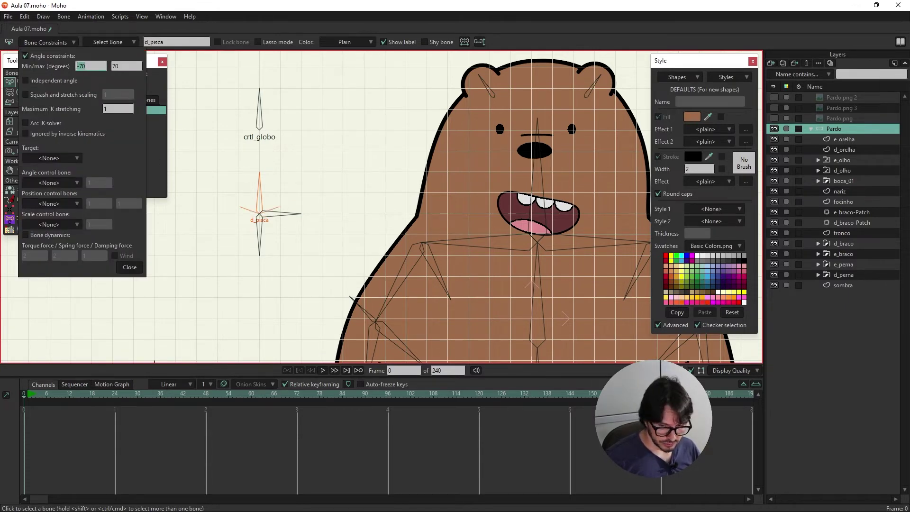
type("-45")
key("Tab")
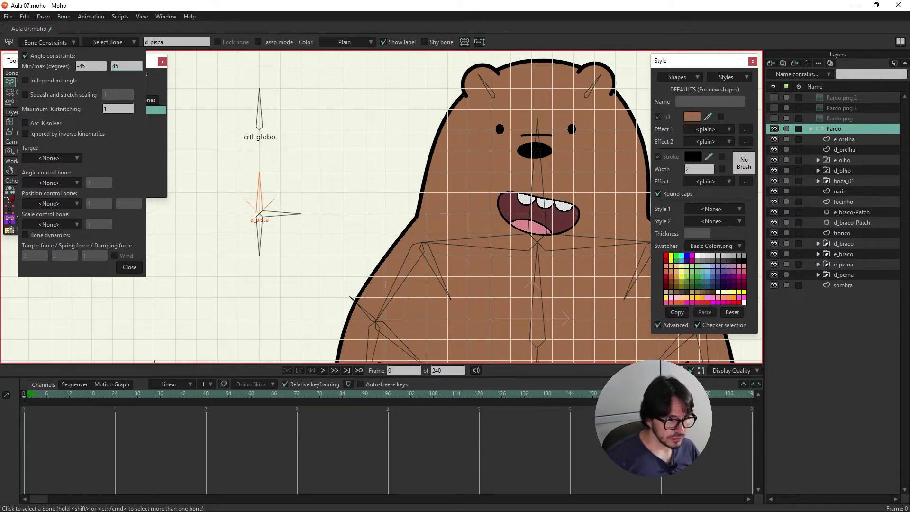
key("Return")
- Create a d_pisca action and rotate the bone to 45° in it
left_click(107, 73)
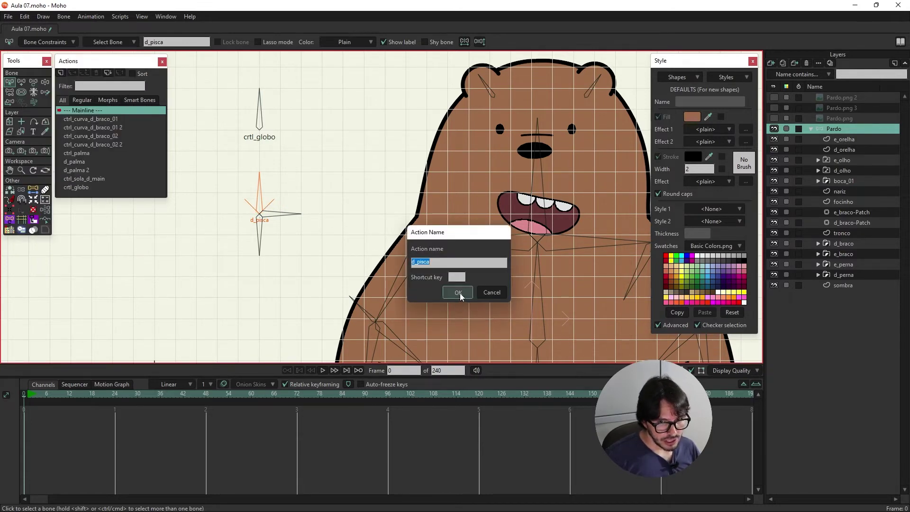
left_click(458, 292)
scroll(429, 107, "up", 2)
scroll(429, 107, "up", 2)
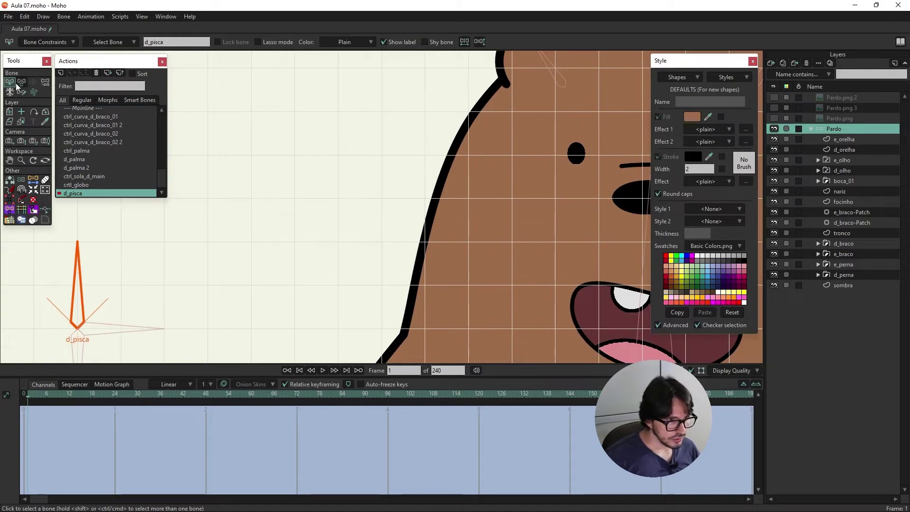
left_click(19, 84)
left_click_drag(76, 268, 138, 266)
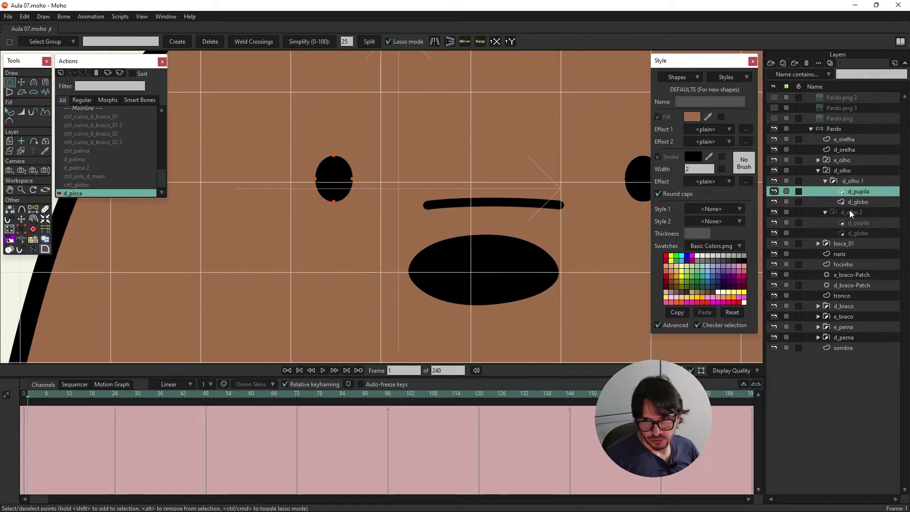
- Pull the d_globo eye's top points down at frame 1 into a thin closed lid curve
left_click(860, 202)
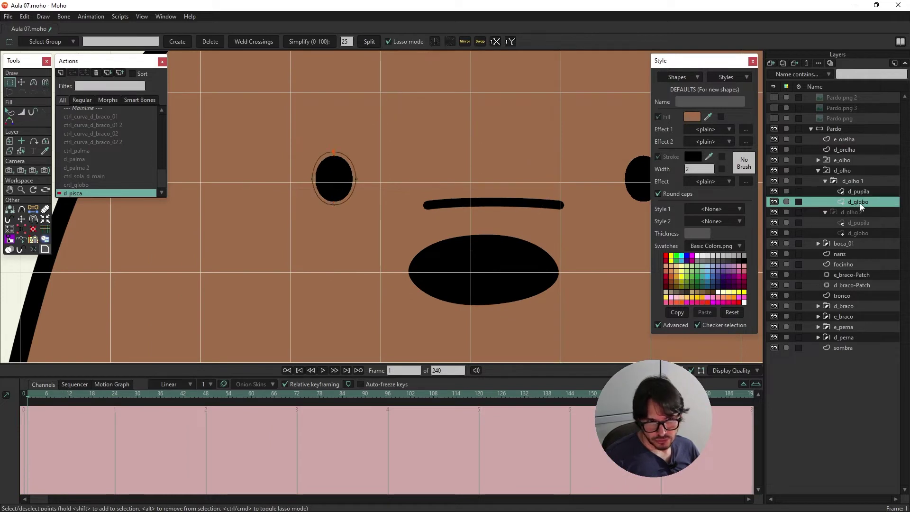
key("t")
left_click_drag(321, 153, 321, 190)
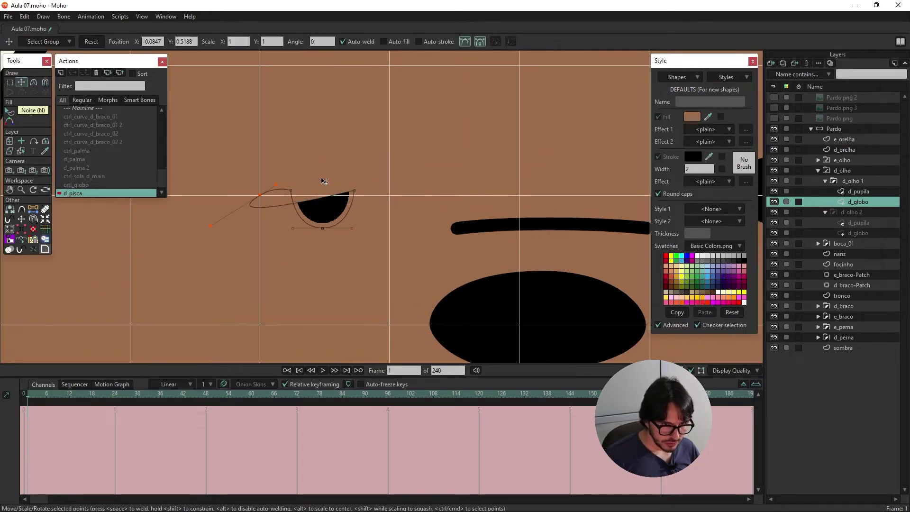
key("ctrl+z")
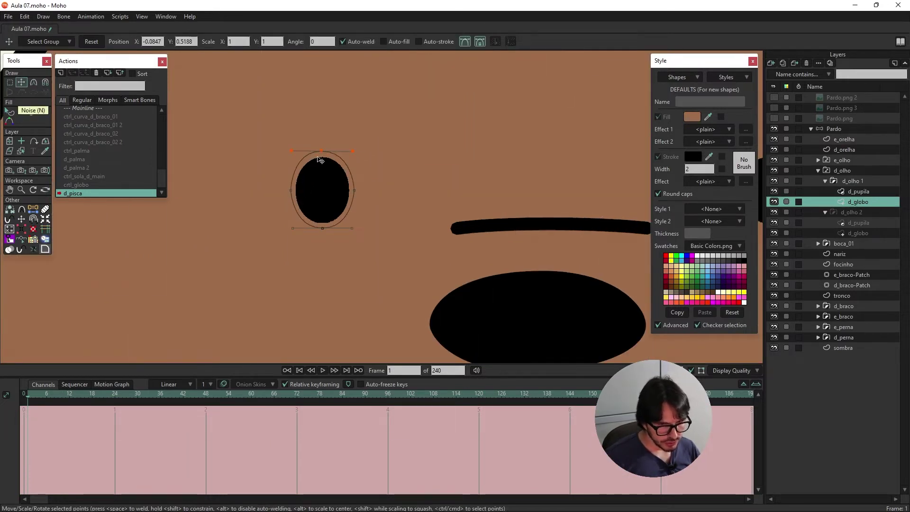
left_click_drag(322, 152, 323, 229)
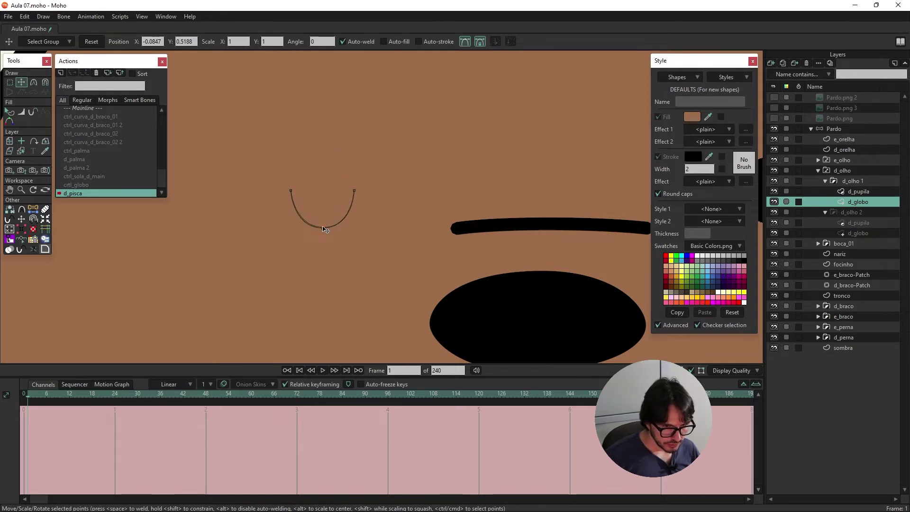
left_click_drag(325, 230, 325, 231)
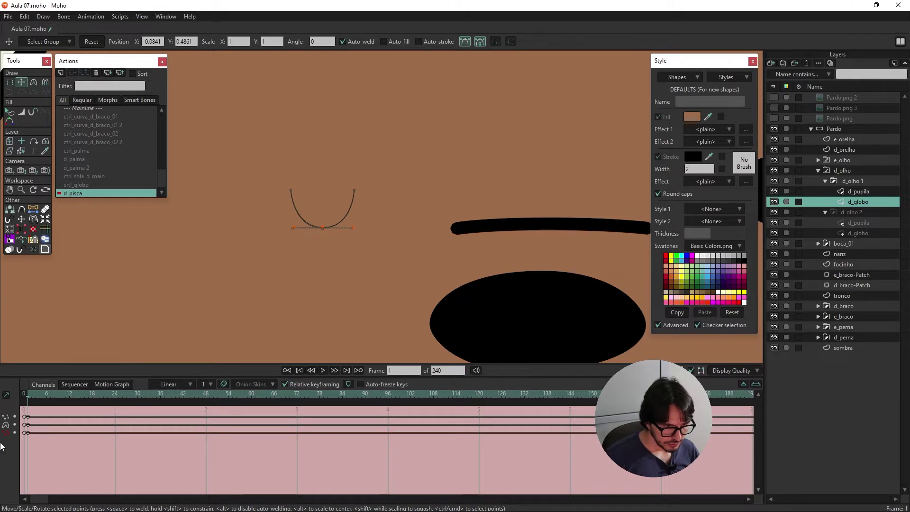
right_click(30, 428)
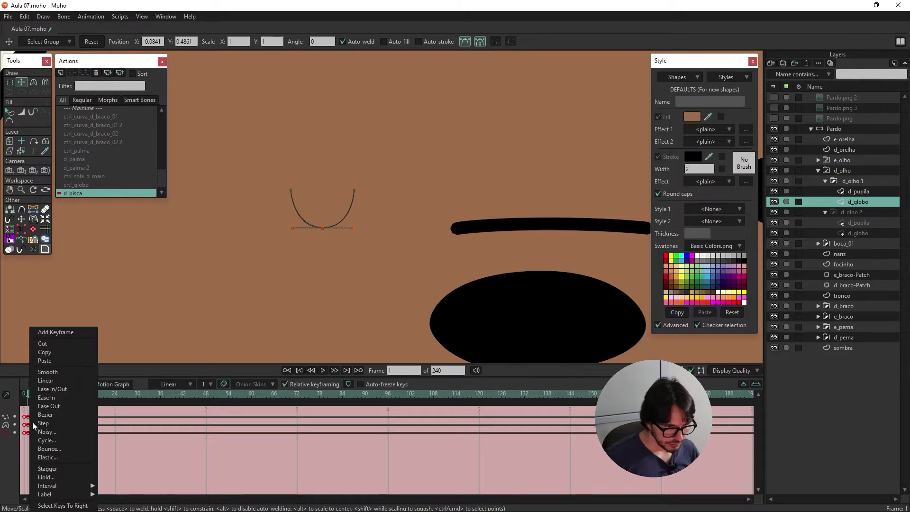
left_click(27, 416)
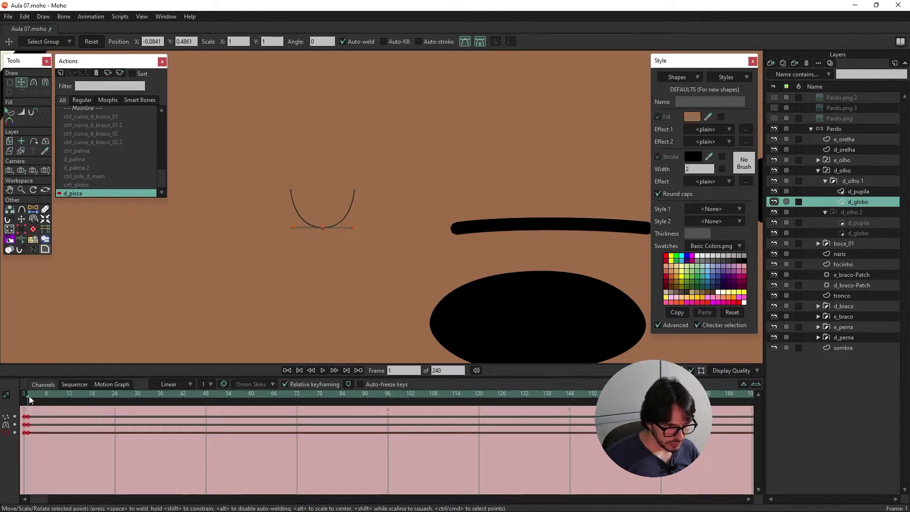
left_click_drag(29, 396, 24, 398)
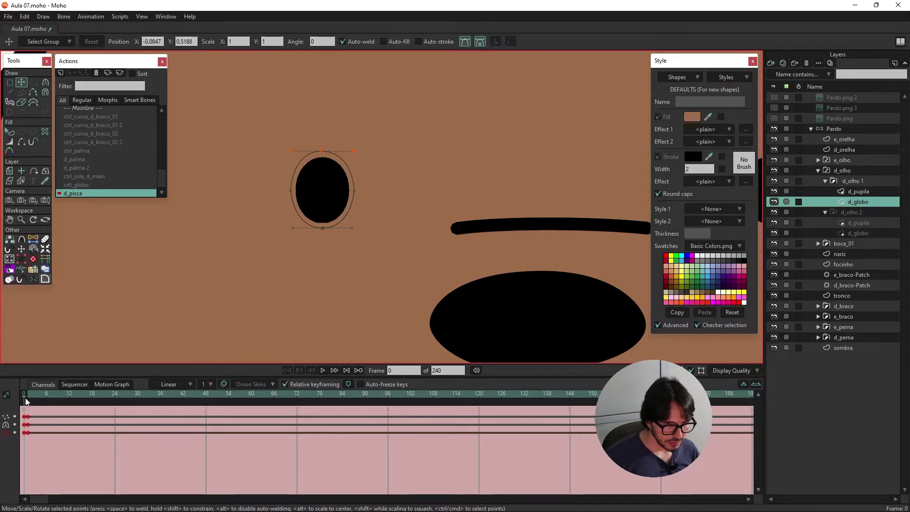
left_click(27, 400)
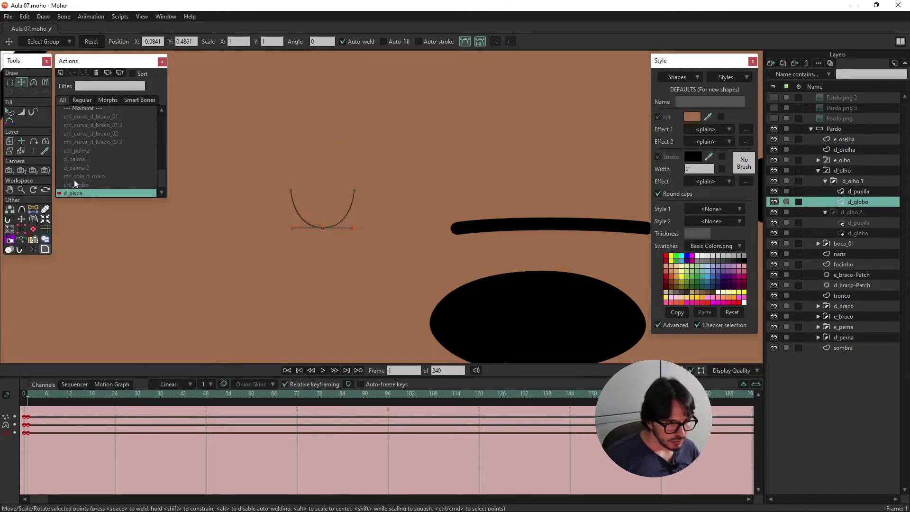
- Set the eyelid stroke's exposure start to 39 percent and return to the Mainline
left_click(22, 249)
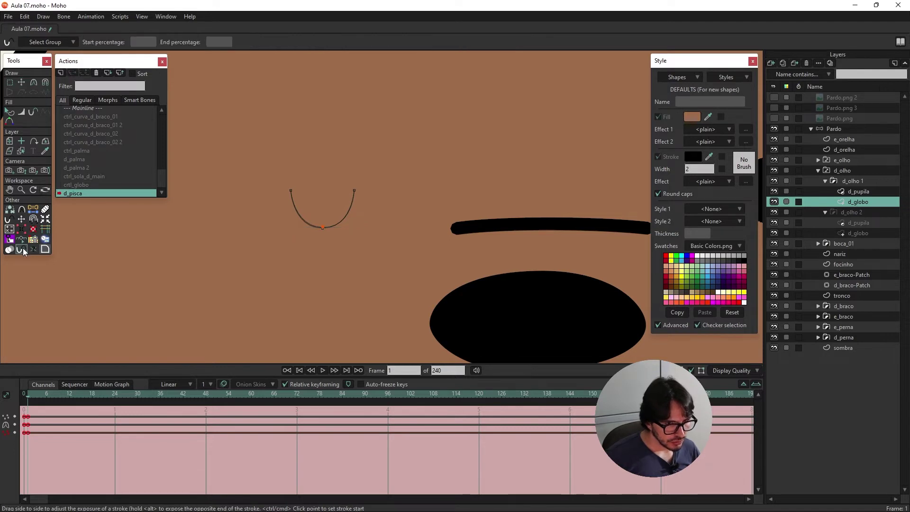
left_click(324, 231)
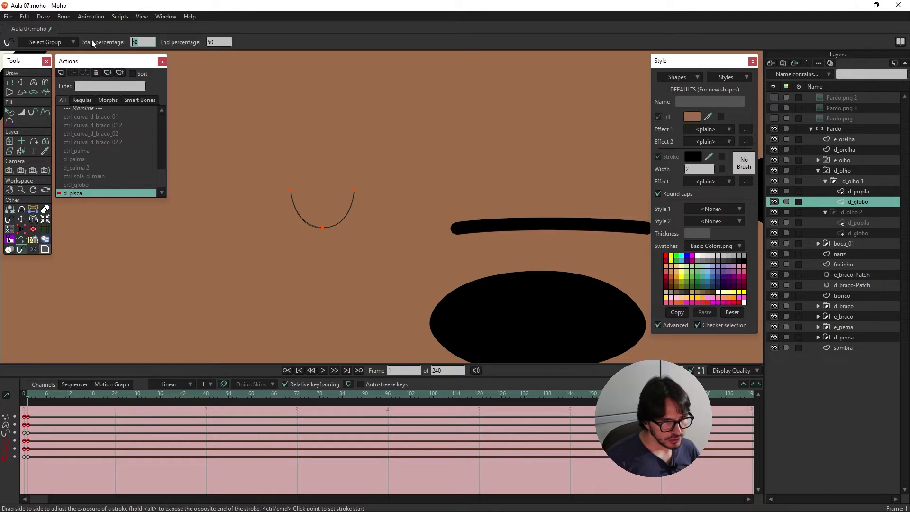
type("39")
key("Return")
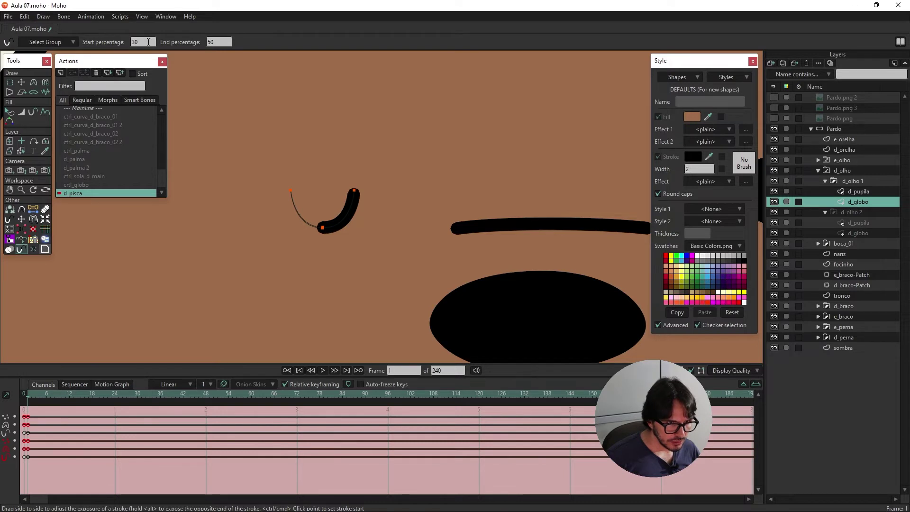
scroll(220, 41, "up", 13)
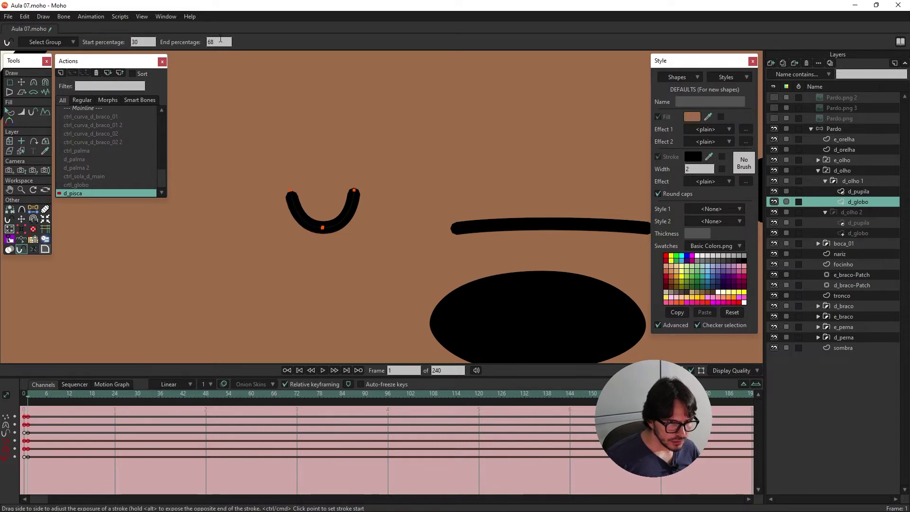
left_click(81, 108)
- On the Pardo layer, rotate d_pisca so the right eye winks shut
scroll(313, 238, "down", 5)
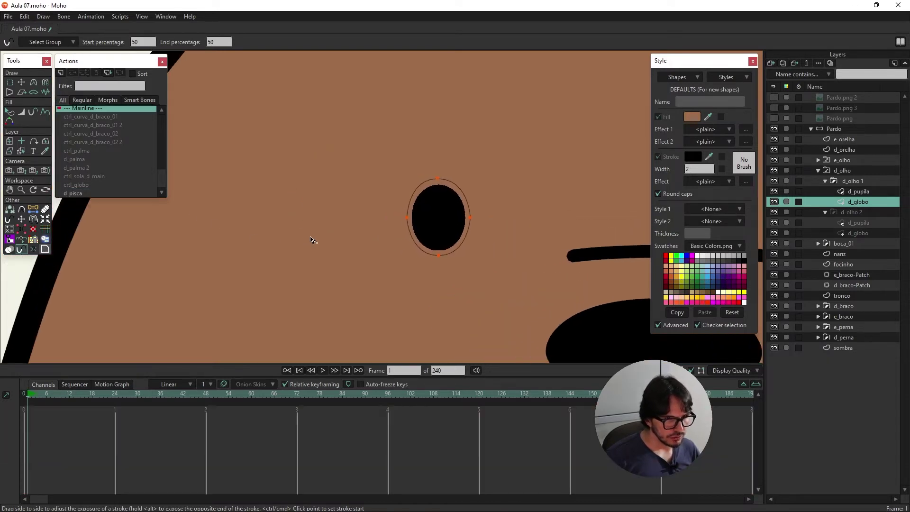
scroll(223, 253, "down", 5)
scroll(284, 194, "up", 2)
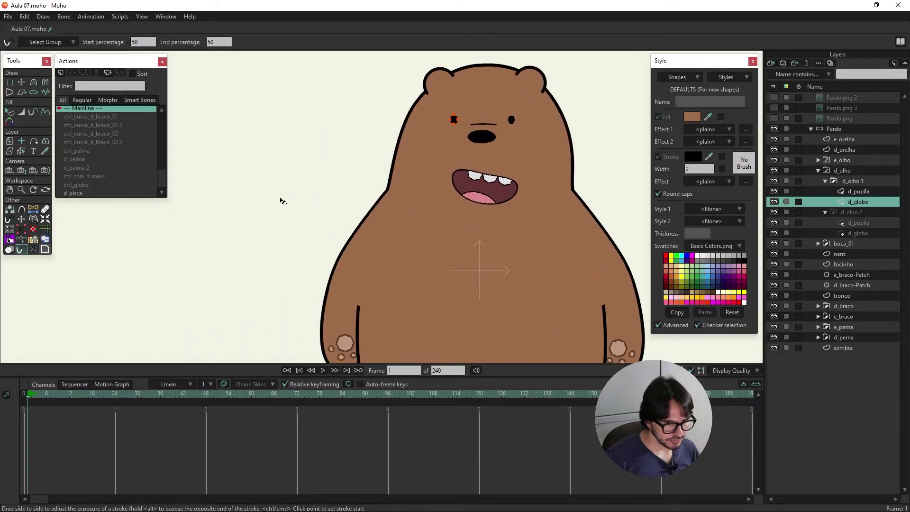
left_click(850, 131)
scroll(230, 193, "up", 1)
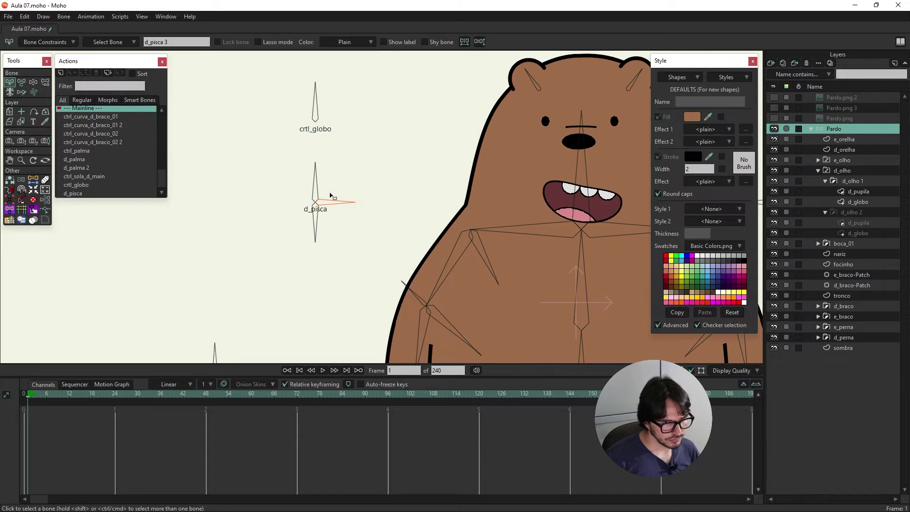
left_click(316, 182)
key("z")
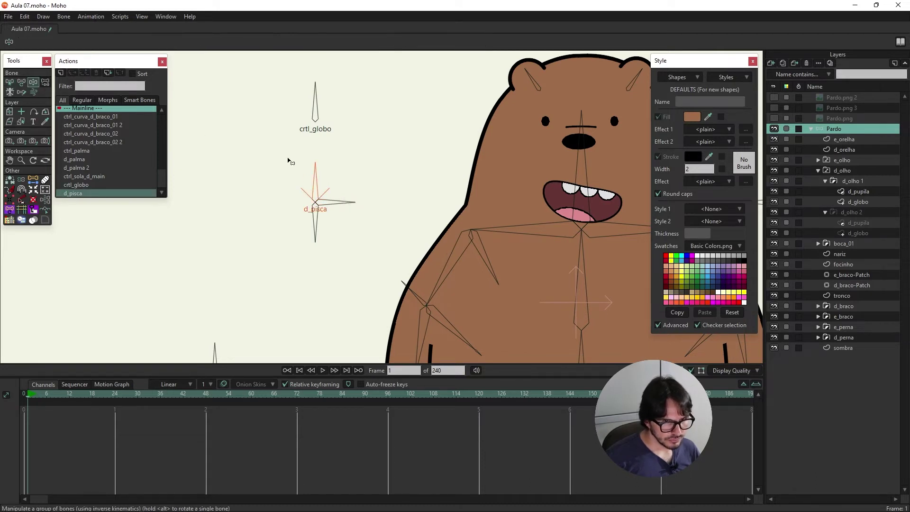
mouse_move(318, 174)
left_mouse_down()
mouse_move(331, 173)
mouse_move(320, 184)
left_mouse_up()
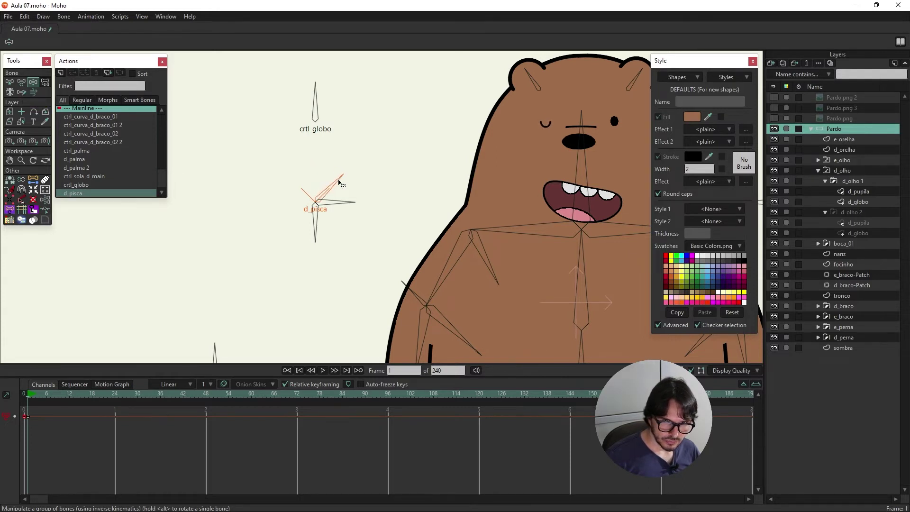
key("ctrl+r")
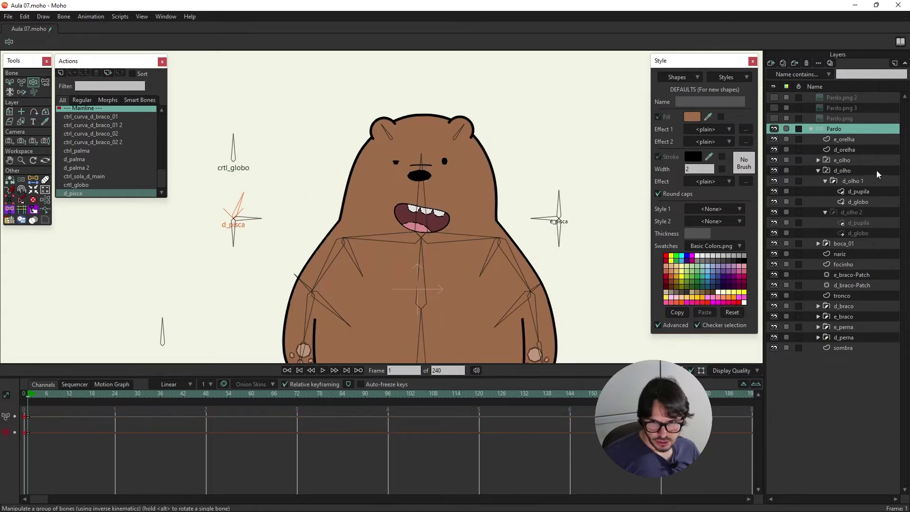
- In the d_pisca action, pull the second eye's top points down into a blink curve
left_click(858, 233)
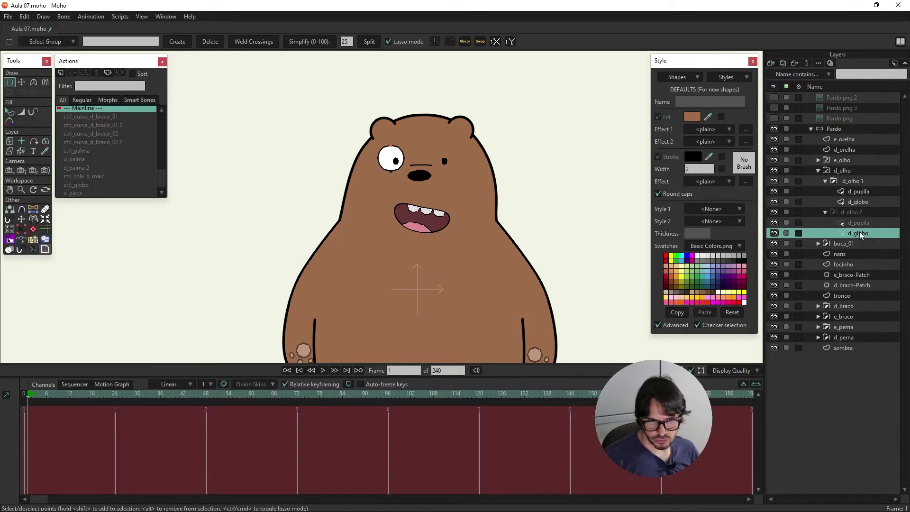
scroll(70, 322, "up", 2)
key("t")
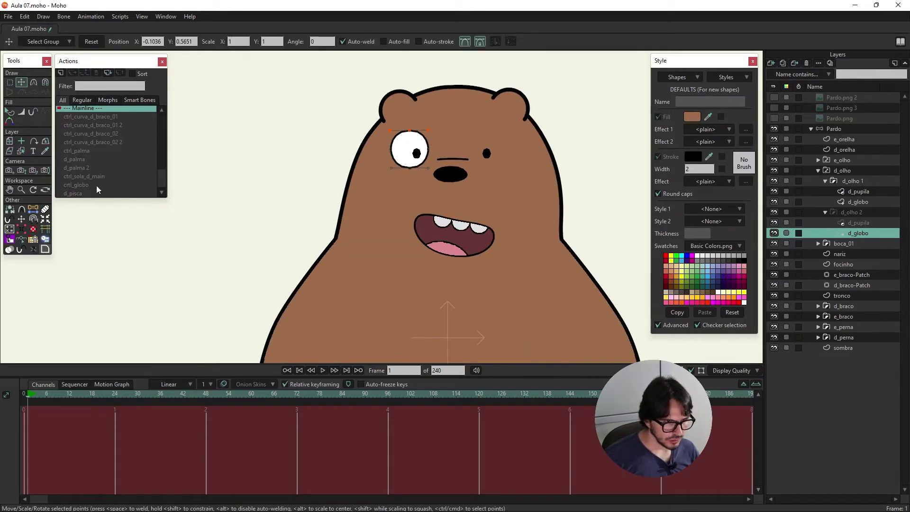
left_click(95, 193)
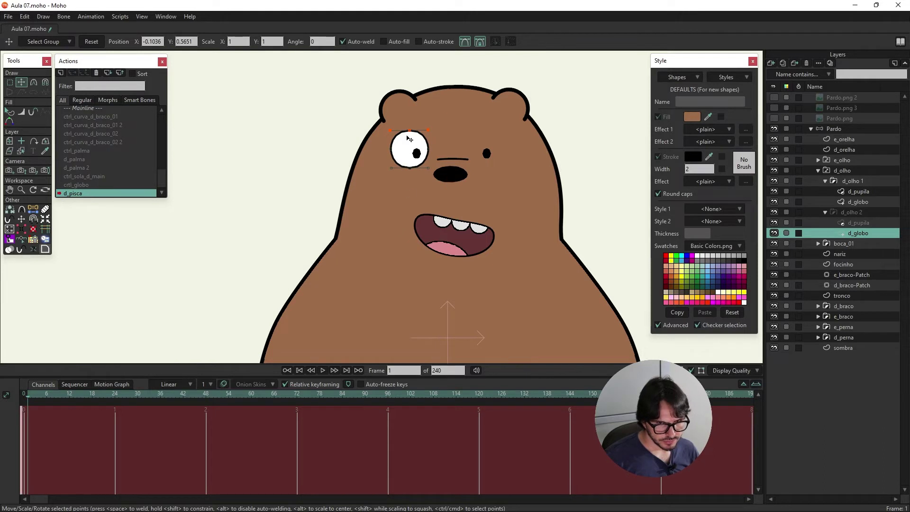
left_click_drag(410, 139, 412, 169)
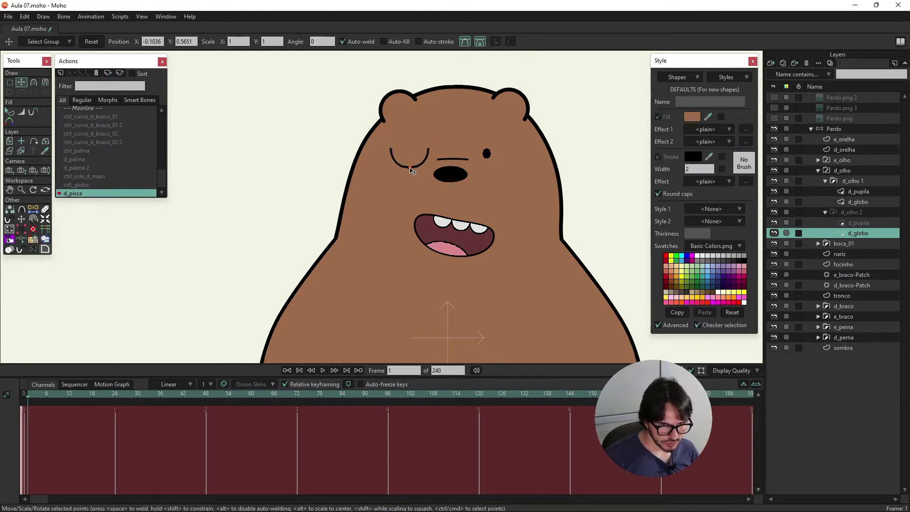
left_click_drag(412, 171, 411, 168)
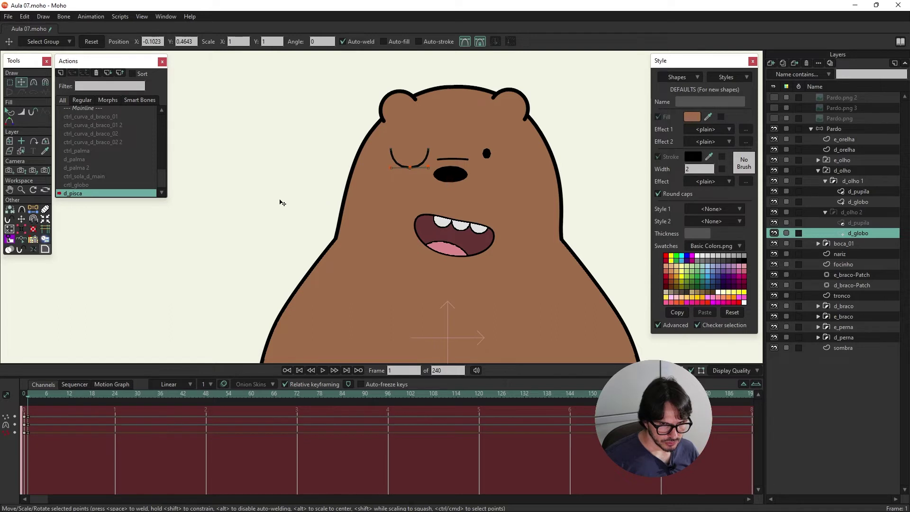
- Change the new eye keys' interpolation and return to the Pardo layer's Mainline
right_click(27, 421)
left_click(52, 383)
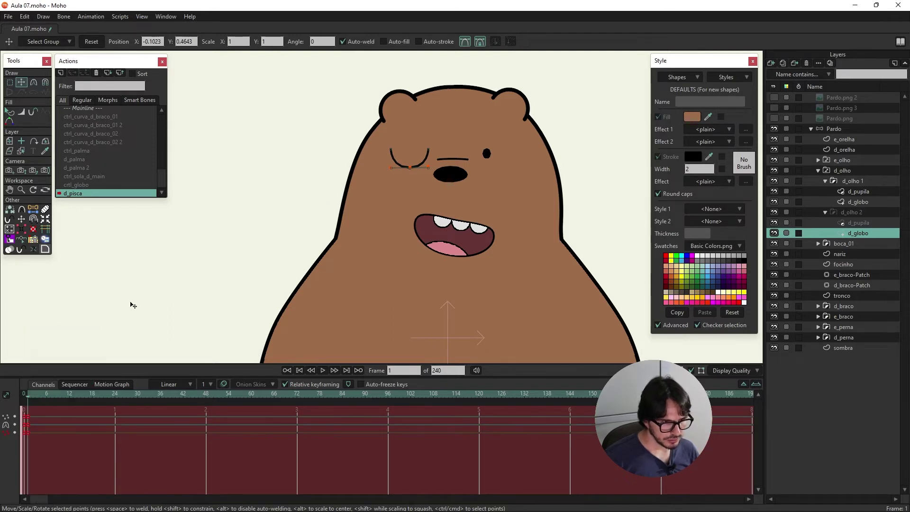
left_click(834, 128)
left_click(100, 109)
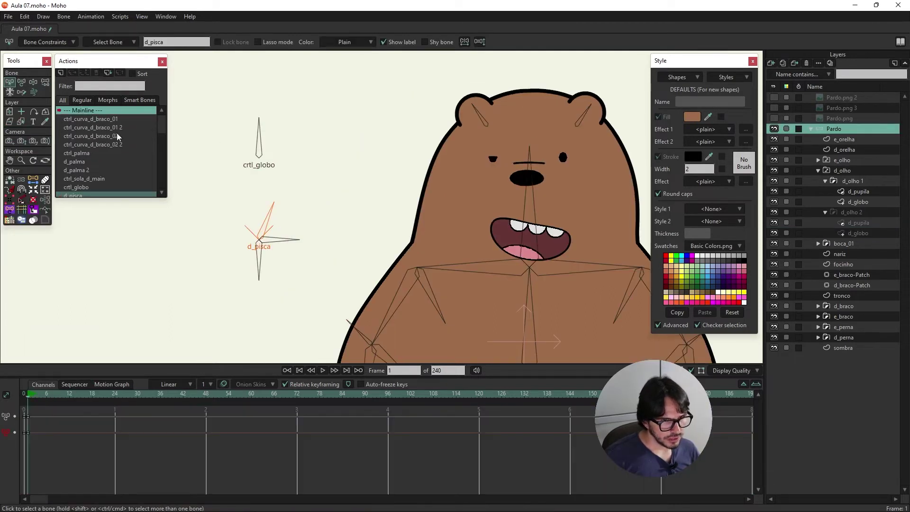
- Rotate crtl_globo and d_pisca back and forth to test the eye expression and blink
left_click(35, 84)
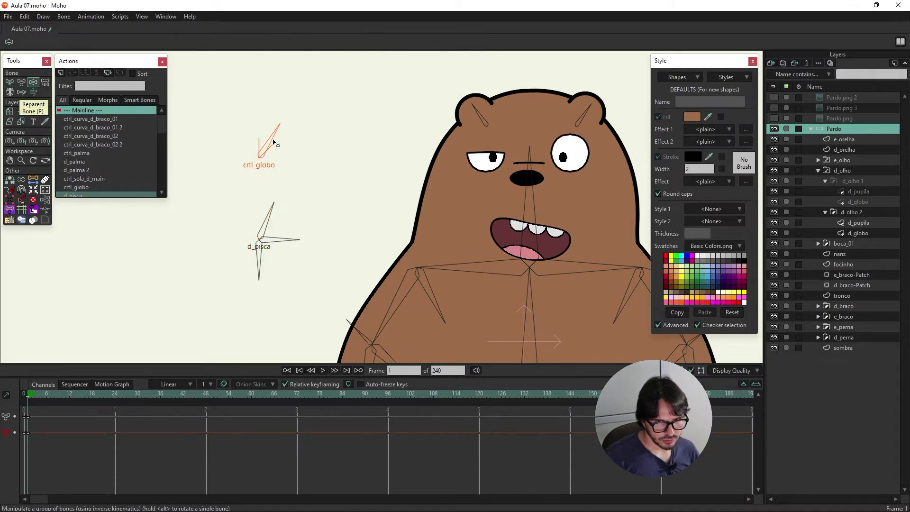
left_click_drag(264, 137, 285, 130)
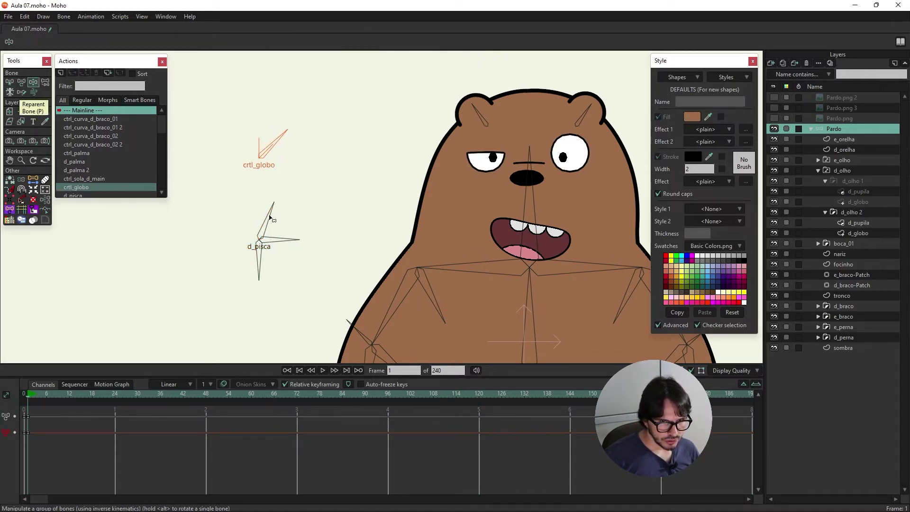
mouse_move(270, 218)
left_mouse_down()
mouse_move(315, 238)
mouse_move(282, 211)
mouse_move(319, 236)
mouse_move(306, 232)
left_mouse_up()
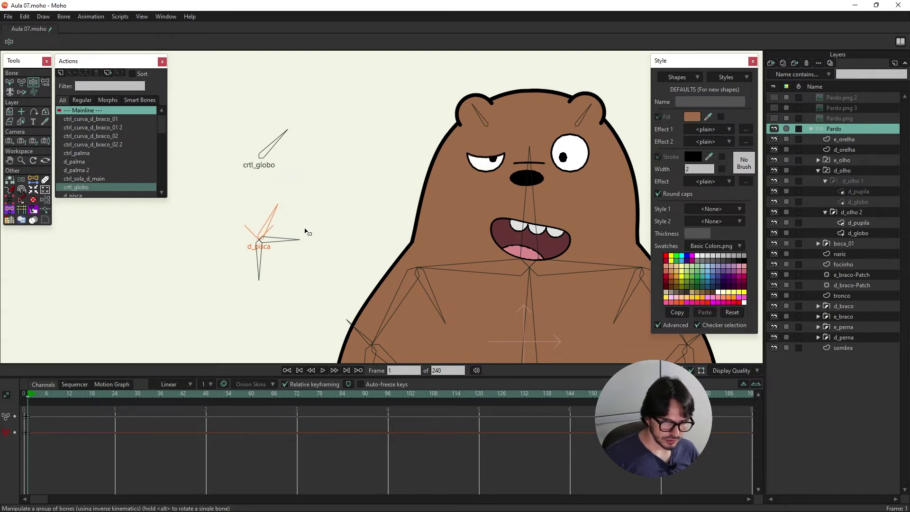
mouse_move(287, 135)
left_mouse_down()
mouse_move(246, 139)
mouse_move(282, 135)
mouse_move(235, 150)
mouse_move(274, 152)
left_mouse_up()
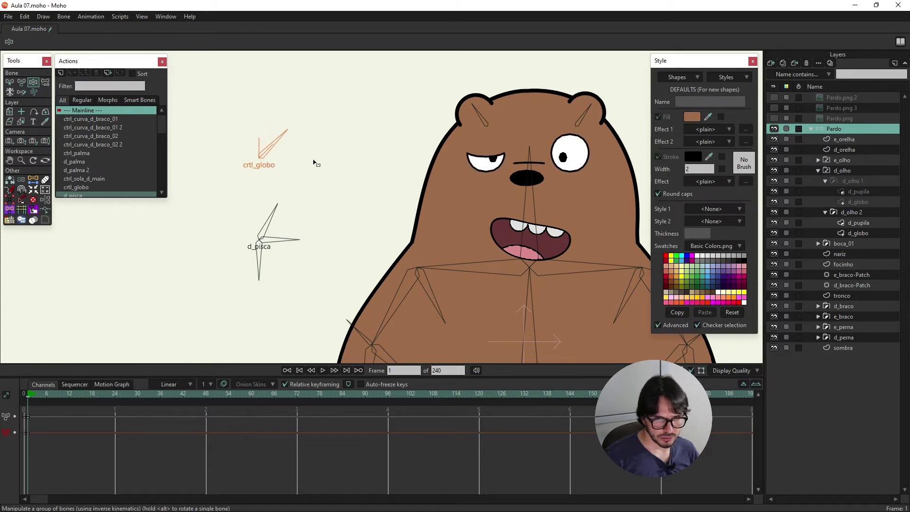
mouse_move(274, 217)
left_mouse_down()
mouse_move(291, 189)
mouse_move(329, 289)
mouse_move(321, 260)
left_mouse_up()
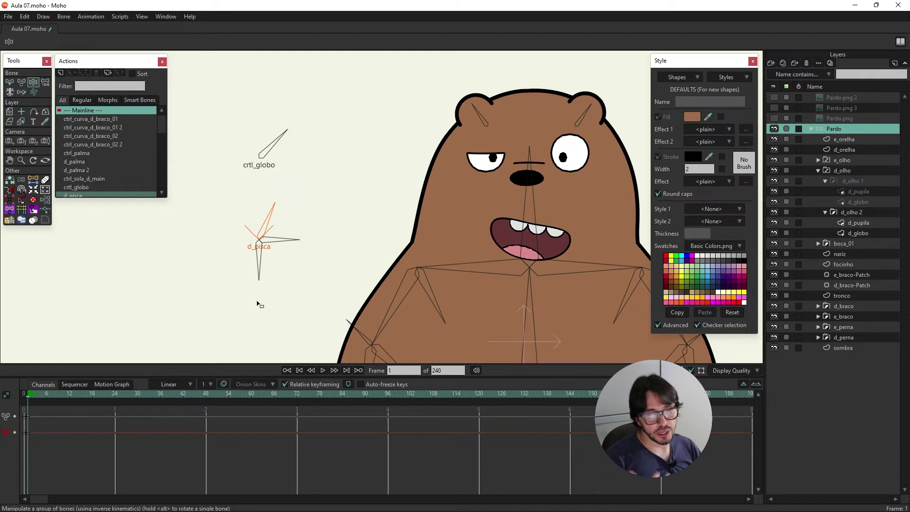
left_click(76, 187)
- Clear the test bone animation after the current frame
left_click(9, 82)
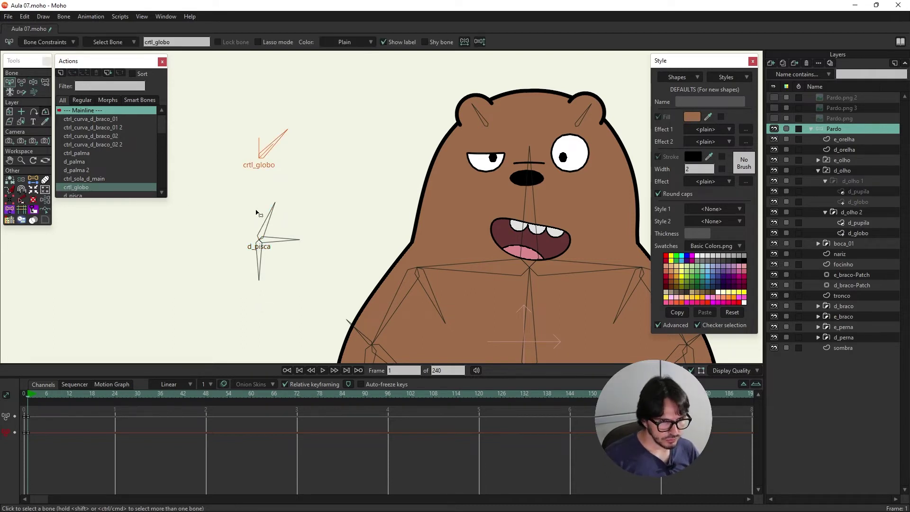
left_click(266, 213)
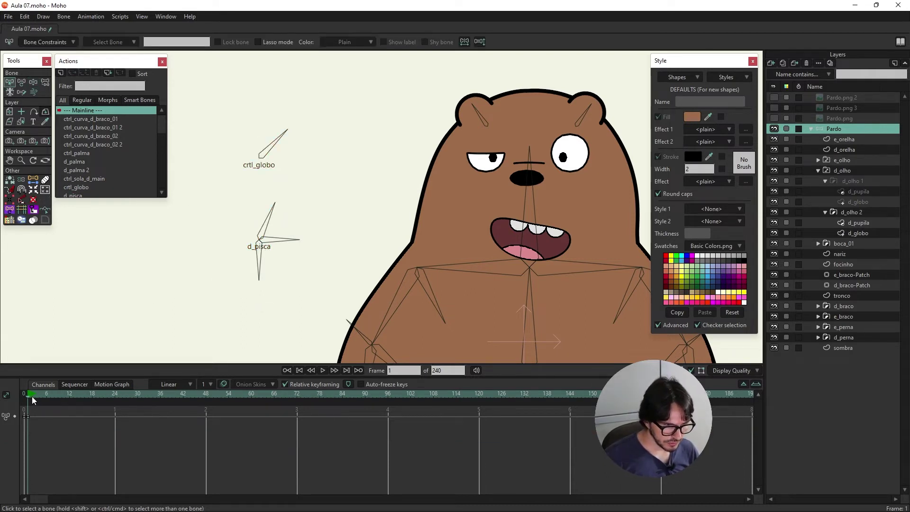
left_click_drag(27, 443, 27, 441)
left_click(77, 19)
mouse_move(103, 126)
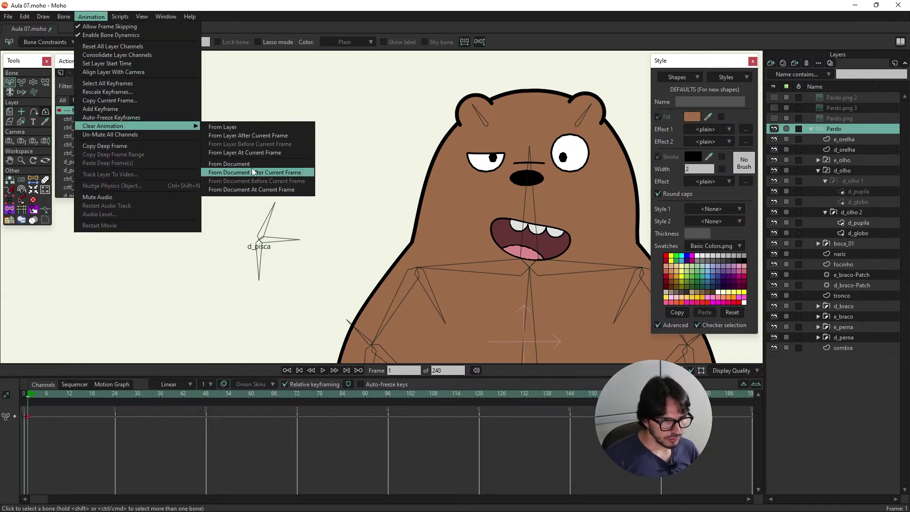
left_click(287, 172)
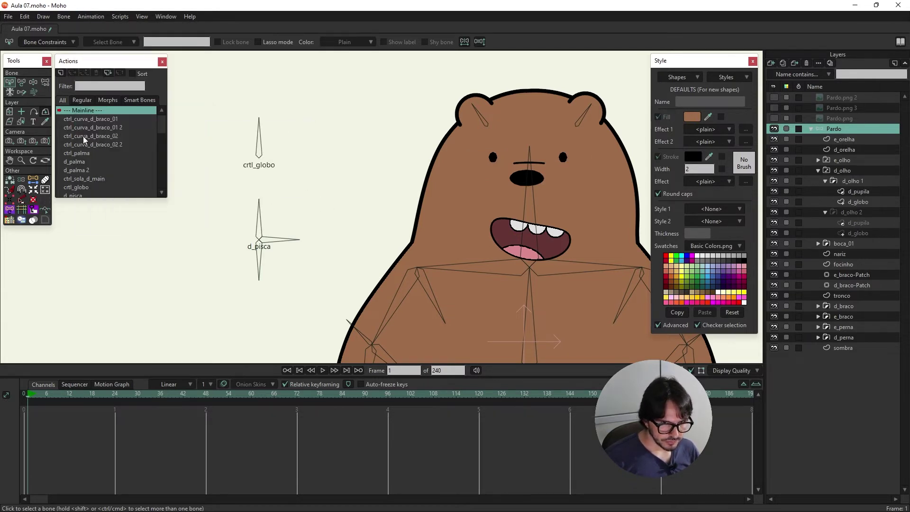
left_click(259, 261)
scroll(259, 247, "up", 4)
- Enable ±45° angle limits on d_pisca 2 and rotate it to key its pose
left_click(45, 41)
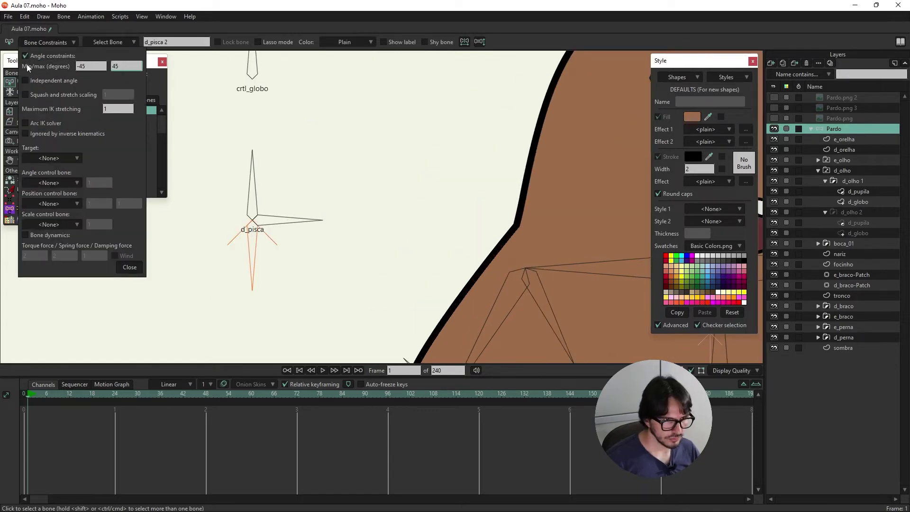
left_click(129, 267)
key("t")
left_click_drag(265, 284, 386, 223)
- Delete the bottom point of the d_globo eye shape, leaving an open arc
scroll(386, 223, "down", 5)
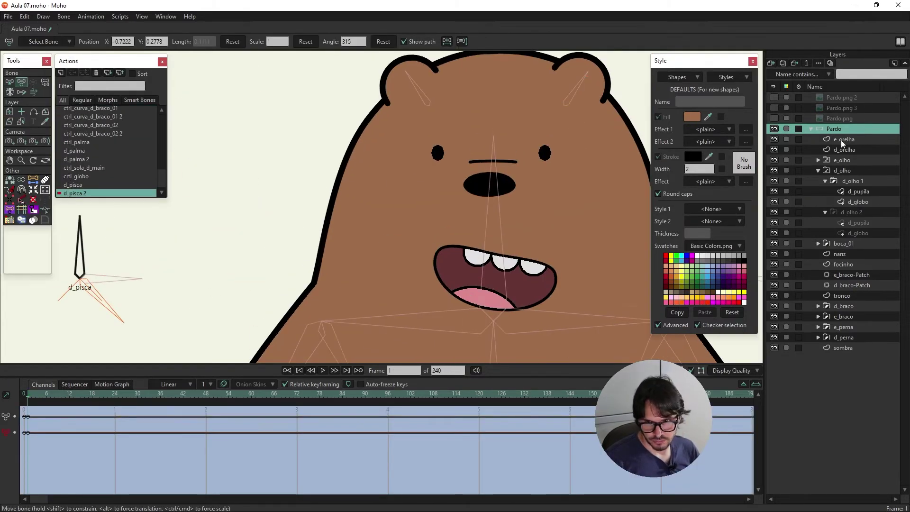
left_click(851, 181)
left_click(858, 201)
scroll(439, 172, "up", 5)
key("Delete")
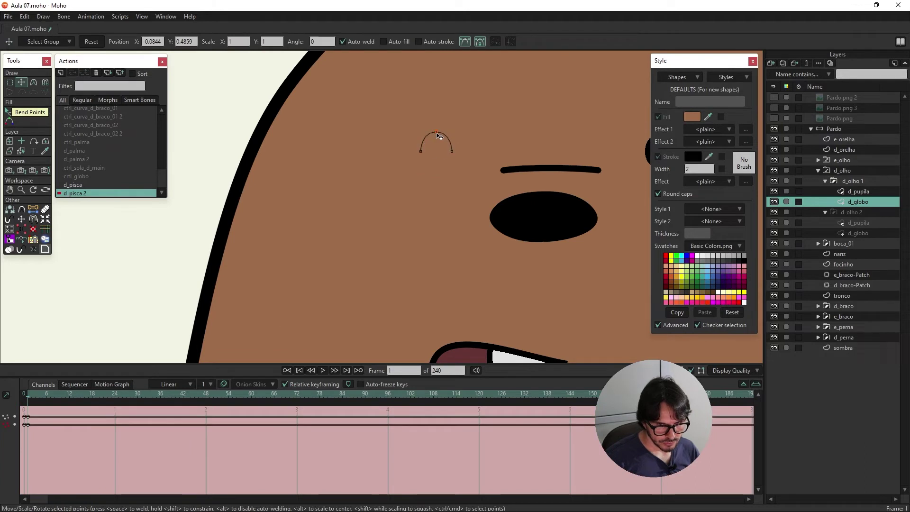
- Expose the eye stroke from 30 to 70 percent and clear the eye keyframes
left_click(22, 249)
left_click(437, 131)
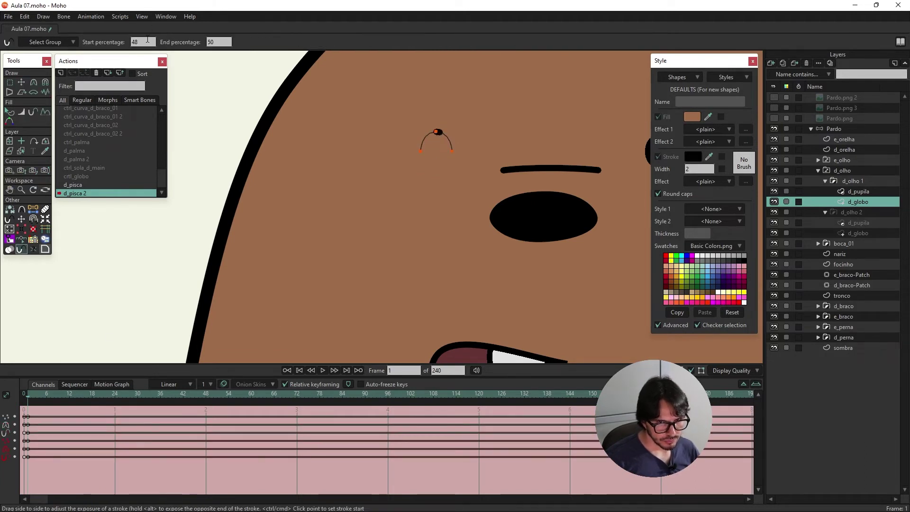
type("70")
key("Return")
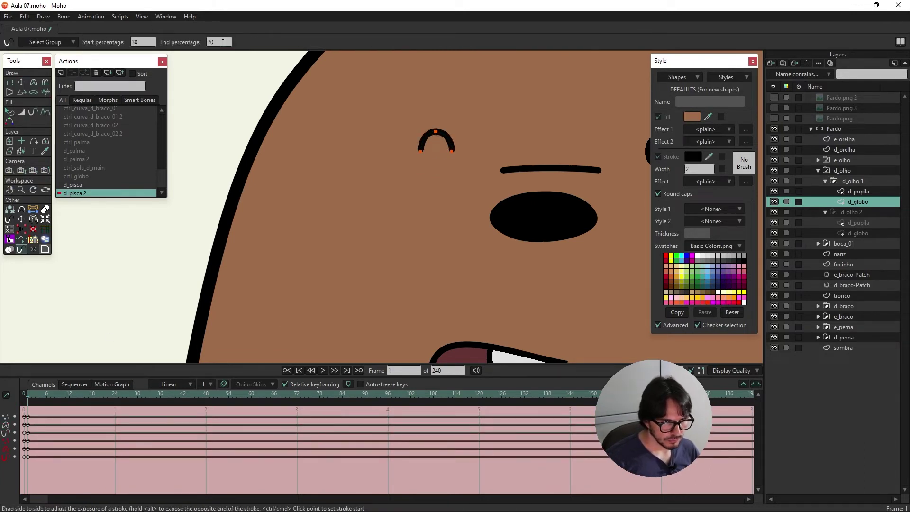
right_click(44, 421)
left_click(43, 378)
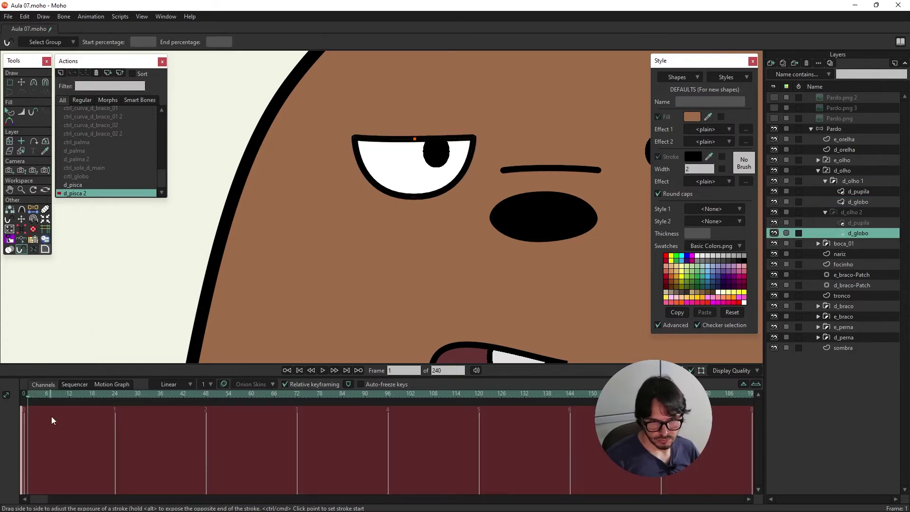
- Adjust the eye arc's points with Transform Points, then return to the Mainline
scroll(412, 161, "down", 5)
scroll(413, 161, "down", 2)
scroll(301, 206, "up", 2)
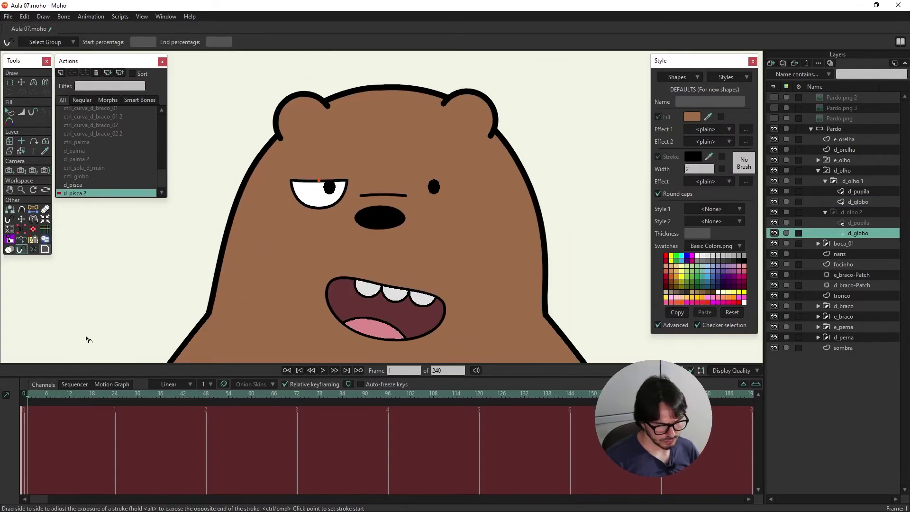
left_click(21, 82)
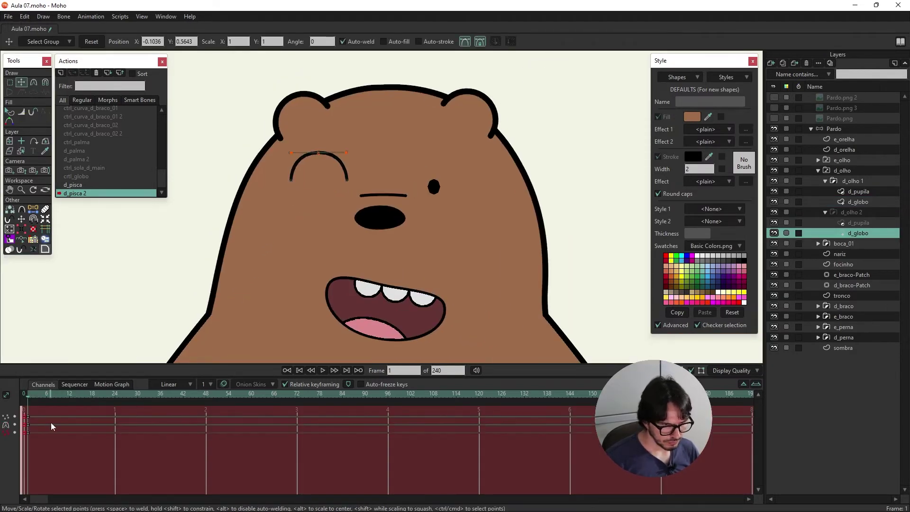
scroll(119, 122, "up", 1)
double_click(83, 110)
- Rotate the d_pisca bone back and forth with Manipulate Bones to test the blink
scroll(296, 170, "up", 2)
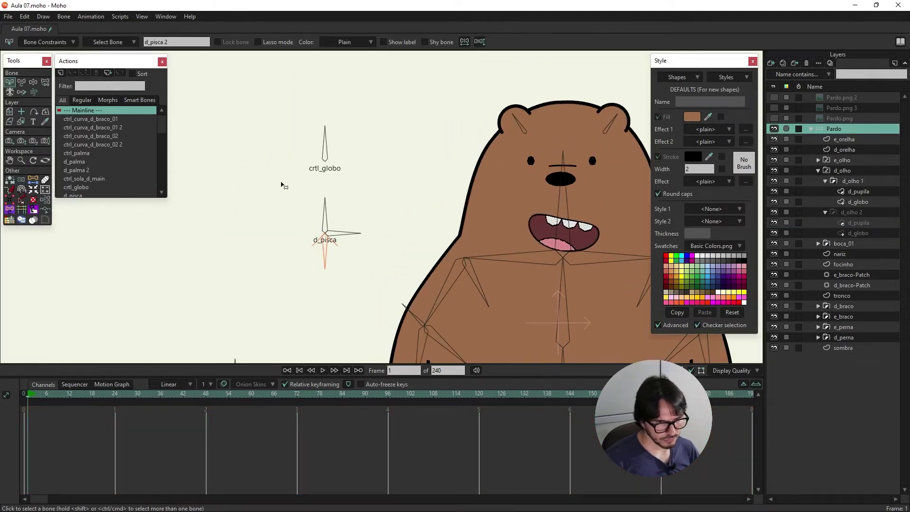
left_click(33, 82)
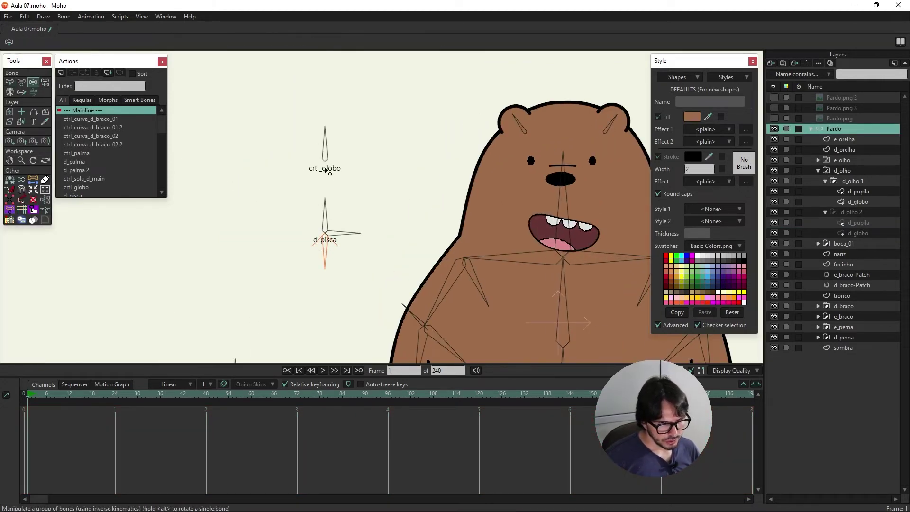
mouse_move(323, 221)
left_mouse_down()
mouse_move(319, 214)
mouse_move(350, 226)
left_mouse_up()
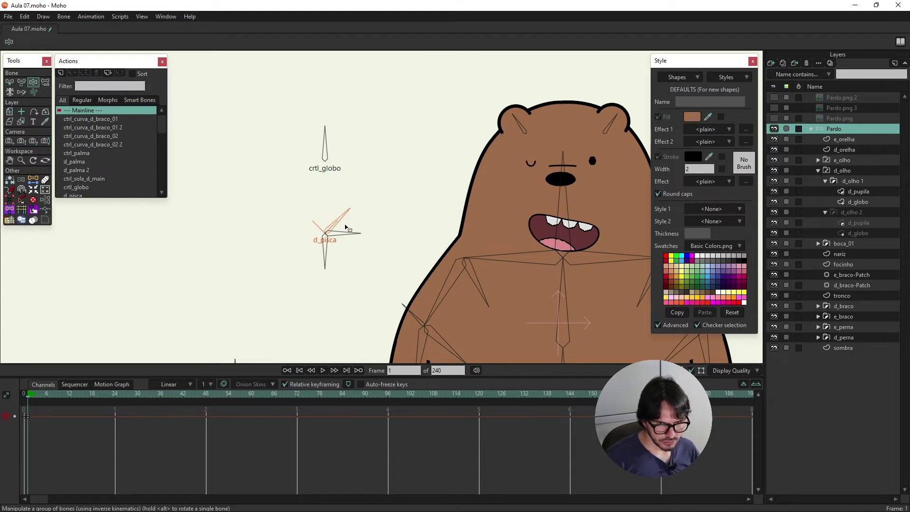
mouse_move(324, 257)
left_mouse_down()
mouse_move(332, 256)
mouse_move(316, 205)
left_mouse_up()
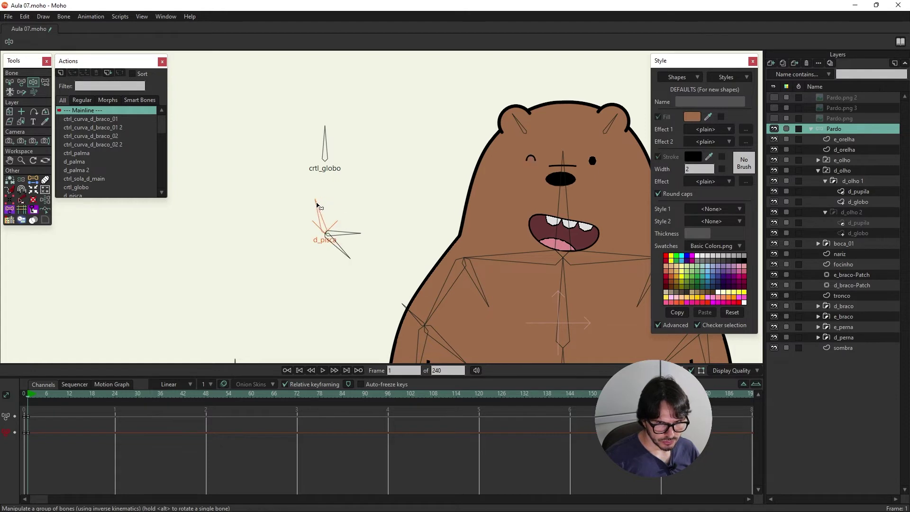
mouse_move(324, 207)
left_mouse_down()
mouse_move(321, 254)
mouse_move(339, 254)
left_mouse_up()
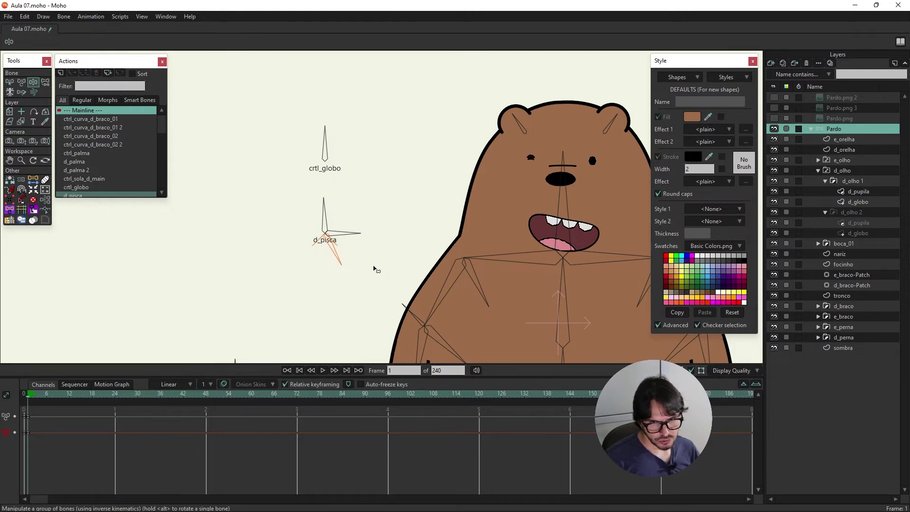
scroll(581, 156, "up", 3)
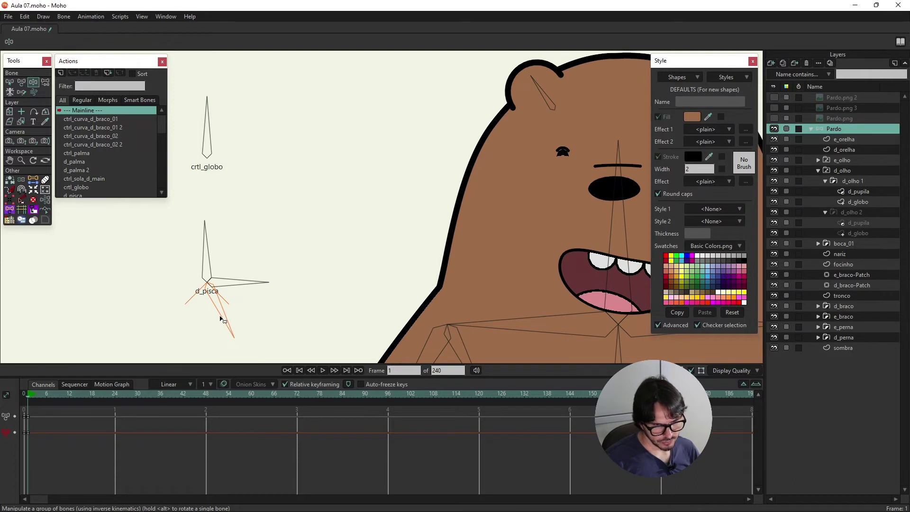
mouse_move(220, 319)
left_mouse_down()
mouse_move(232, 317)
mouse_move(198, 316)
left_mouse_up()
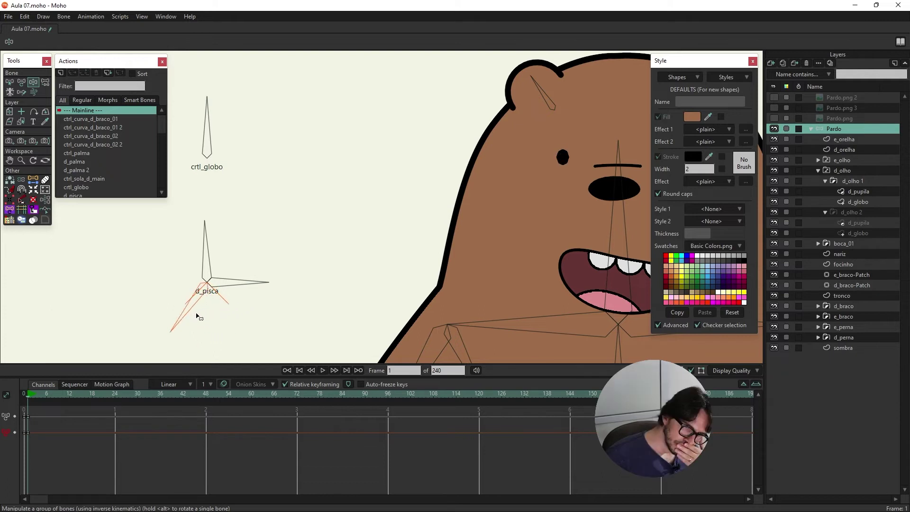
- Re-enter the d_pisca 2 action to tweak d_globo's stroke exposure, then return to Mainline
left_click(60, 72)
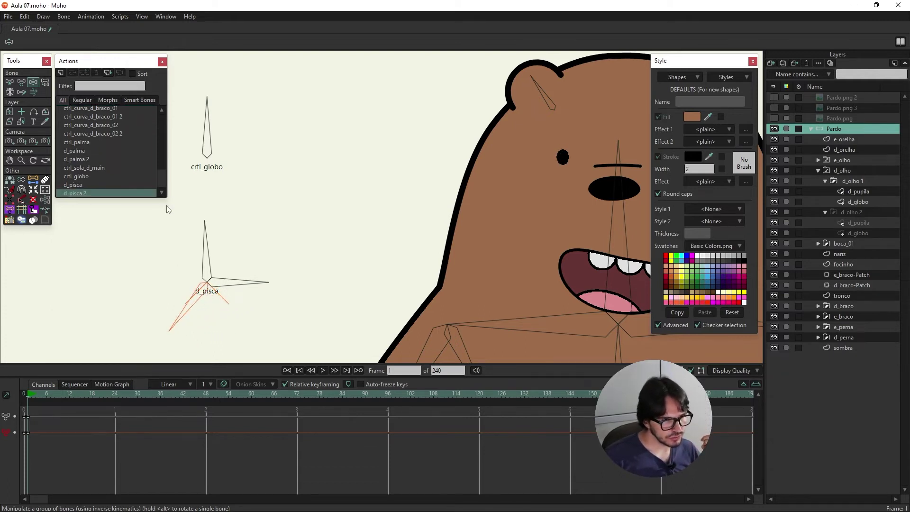
double_click(97, 193)
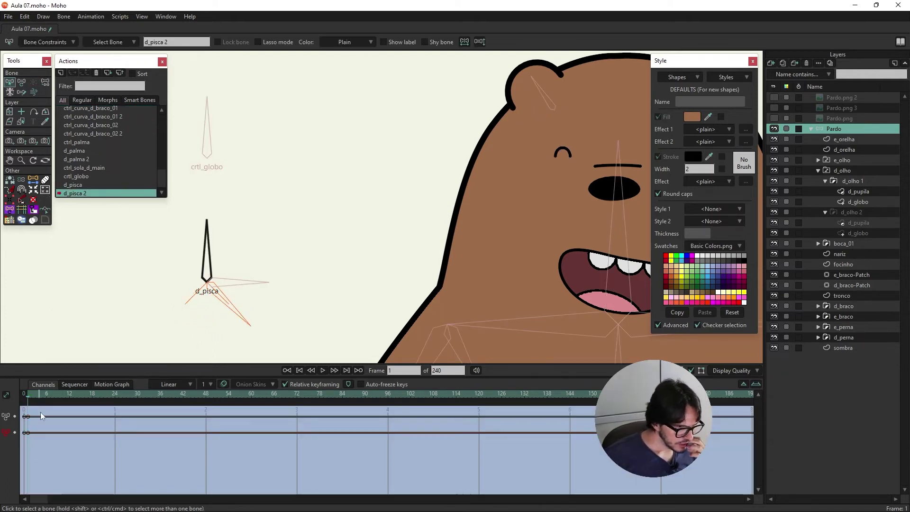
left_click(562, 153, "ctrl+alt")
left_click(563, 152, "ctrl+alt")
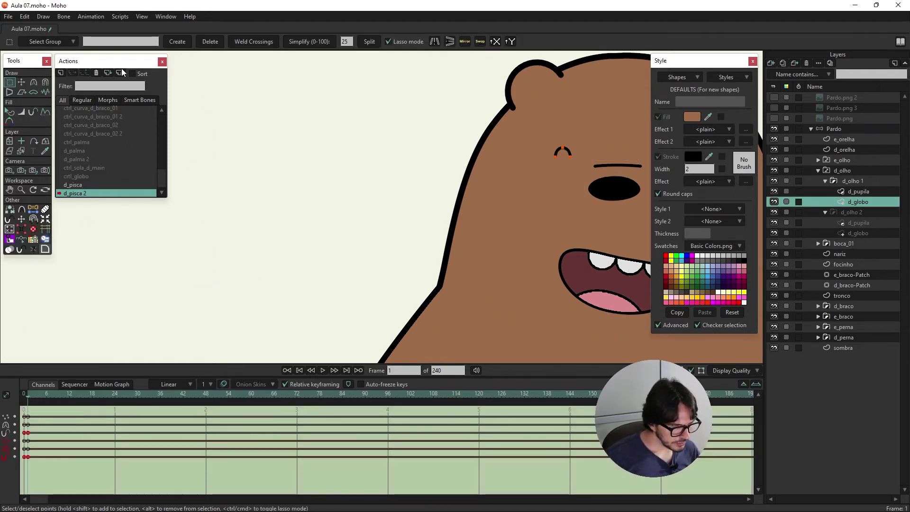
left_click(21, 249)
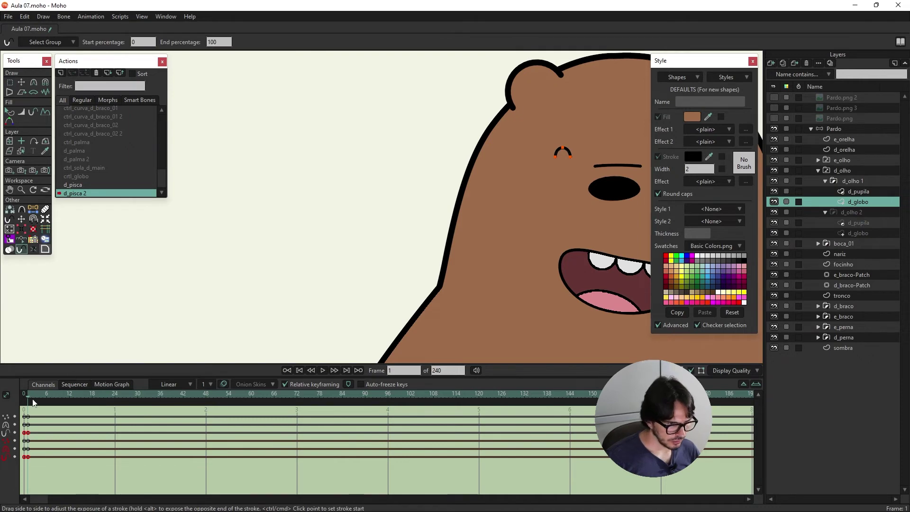
scroll(104, 152, "up", 5)
double_click(90, 110)
- Test the d_pisca rotation on the Pardo bone layer, undoing the last rotation
left_click(382, 264, "ctrl+alt")
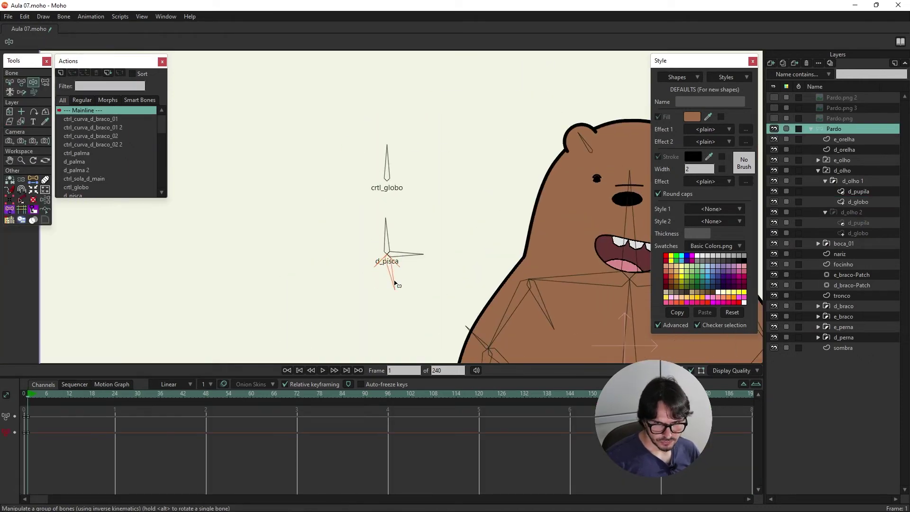
mouse_move(395, 283)
left_mouse_down()
mouse_move(427, 282)
mouse_move(371, 294)
mouse_move(441, 282)
left_mouse_up()
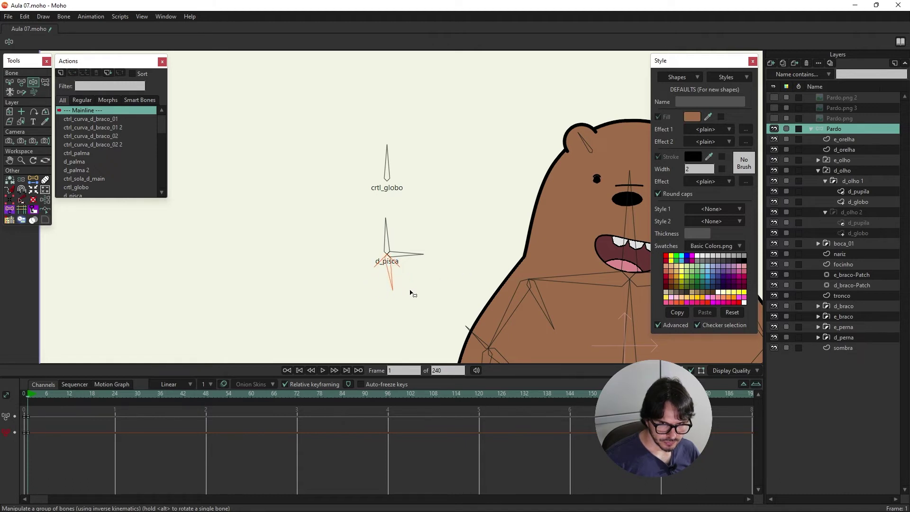
mouse_move(394, 242)
left_mouse_down()
mouse_move(333, 242)
mouse_move(331, 273)
mouse_move(332, 232)
mouse_move(332, 280)
left_mouse_up()
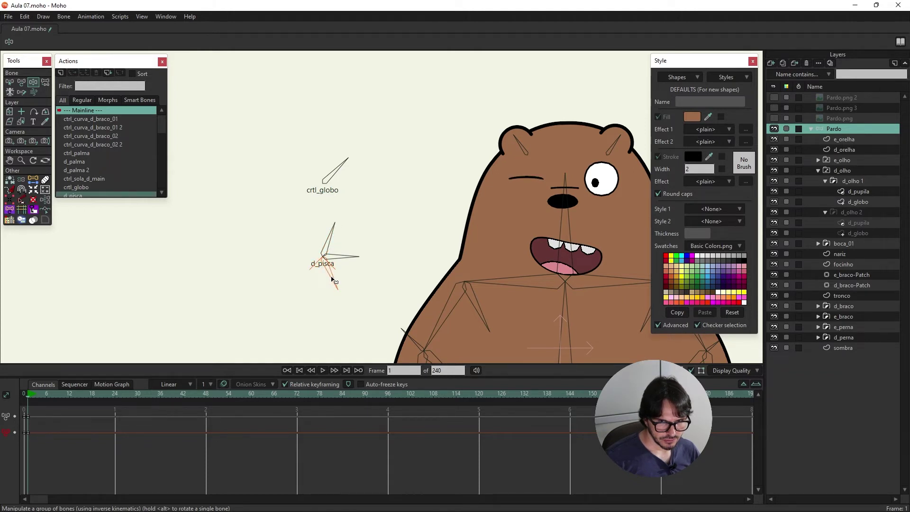
left_click_drag(335, 281, 335, 236)
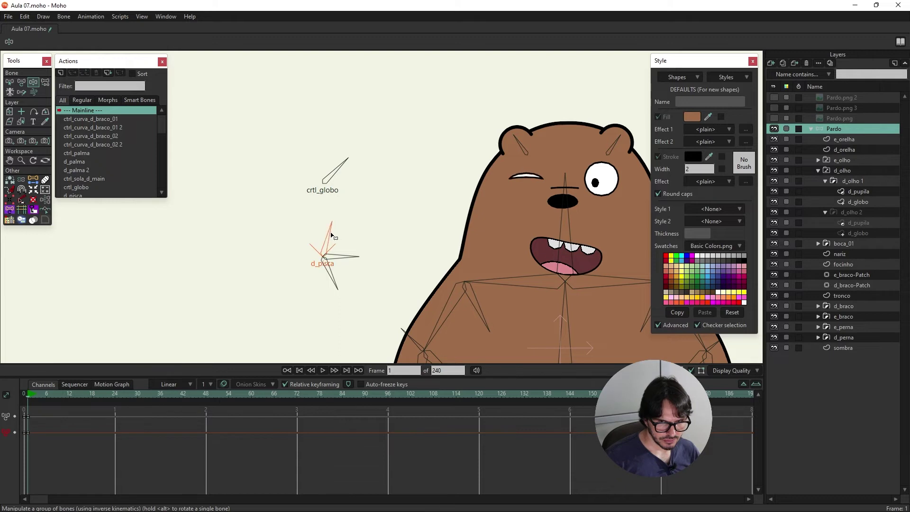
left_click(333, 236)
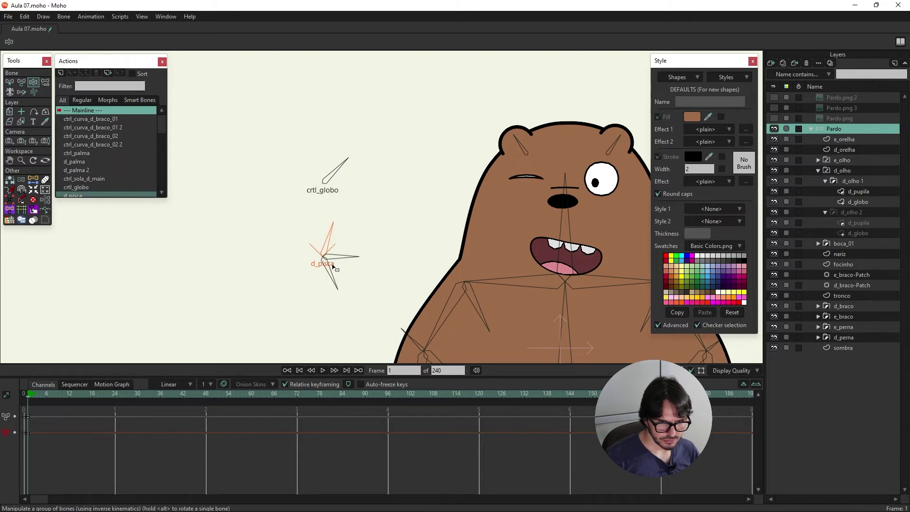
left_click_drag(331, 272, 333, 273)
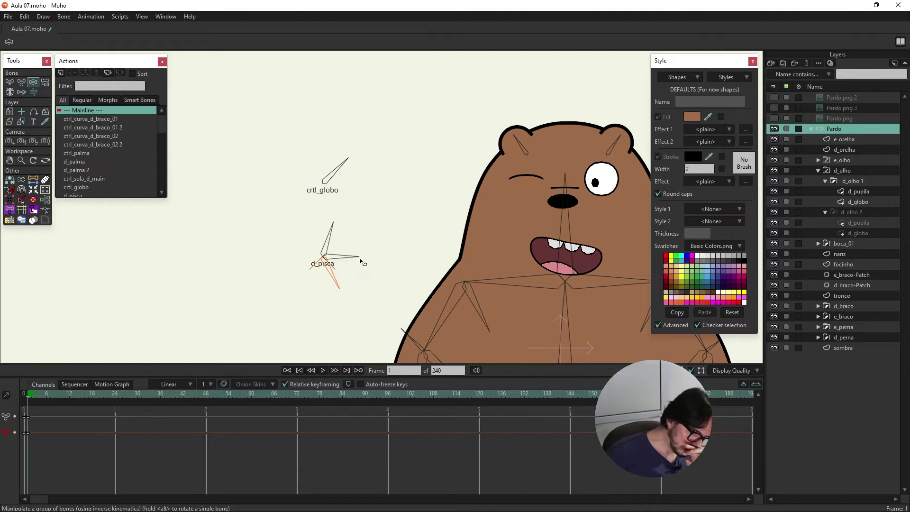
key("ctrl+z")
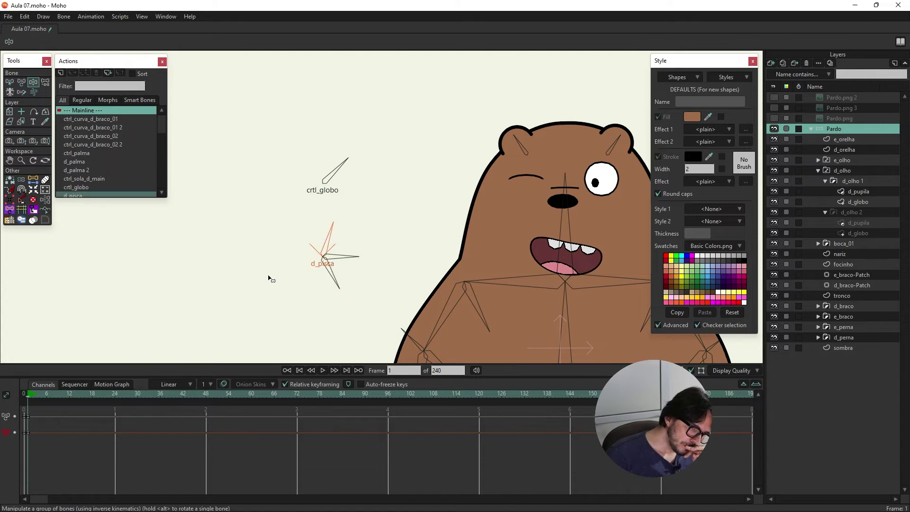
- Create a new d_pisca 3 action for the other eye's blink bone
left_click(9, 82)
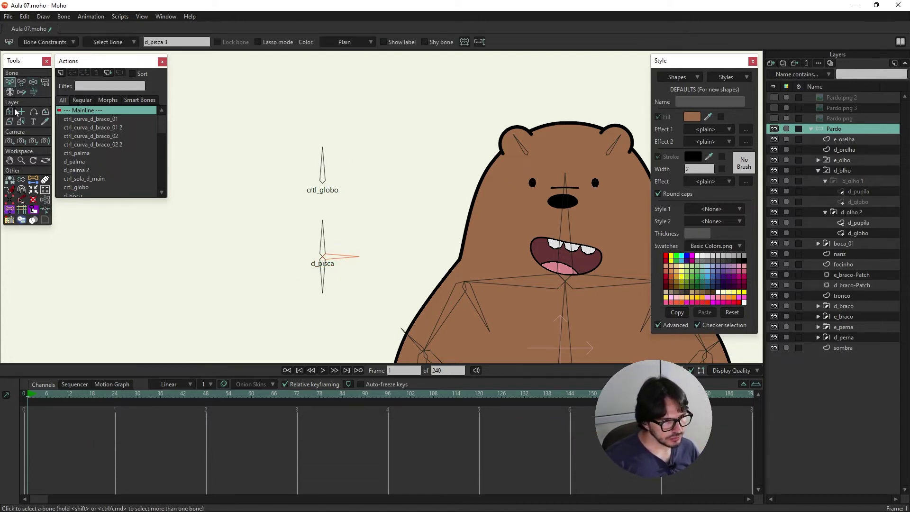
left_click(64, 72)
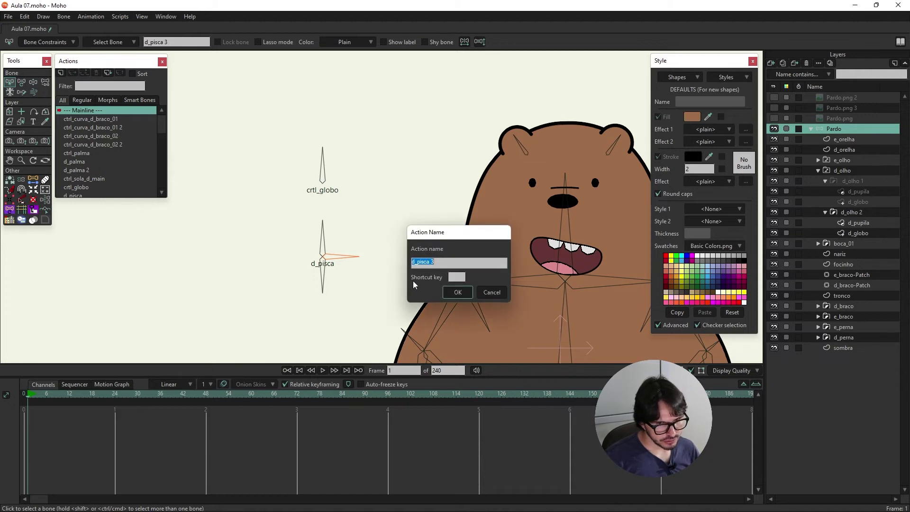
left_click(456, 292)
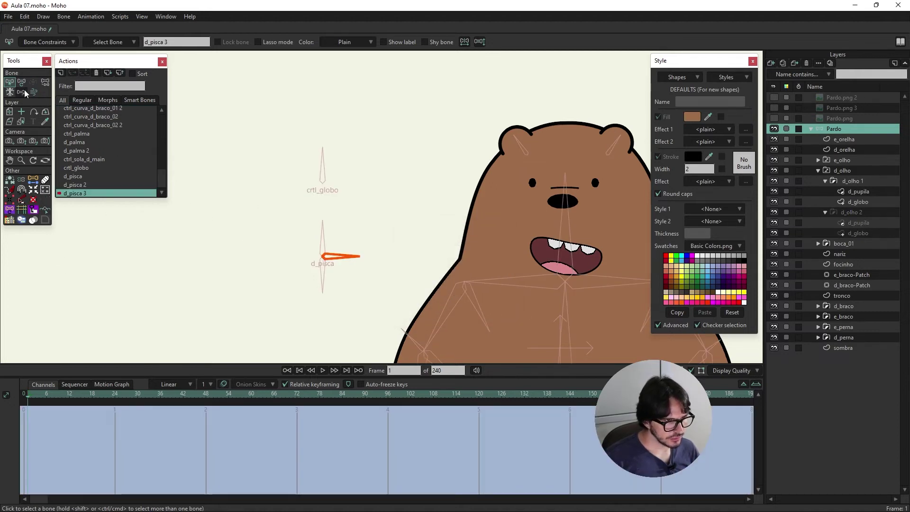
- Limit d_pisca 3 to angles between -45 and 45 degrees and test the rotation
left_click(45, 43)
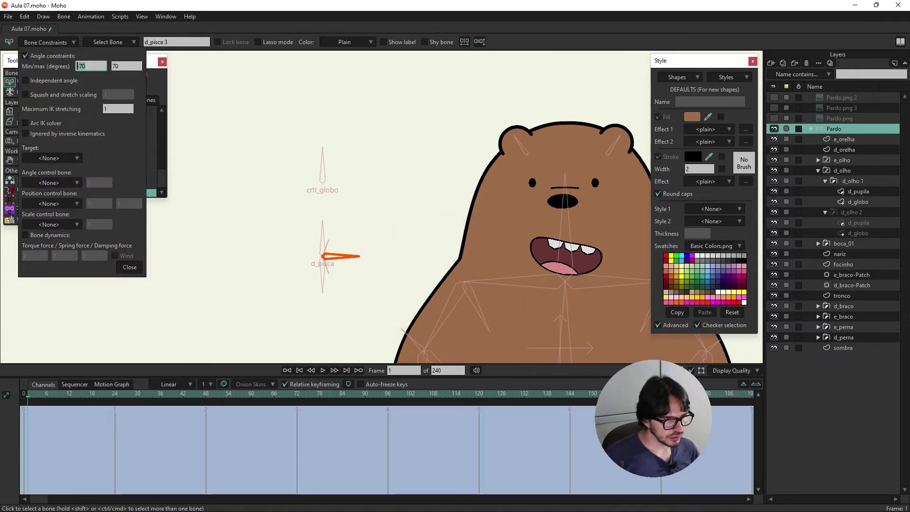
type("-")
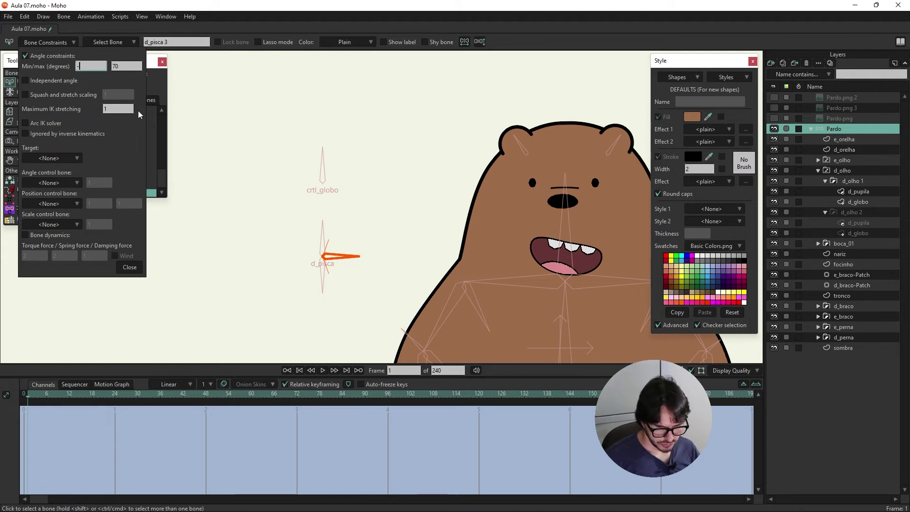
type("45")
key("Tab")
type("45")
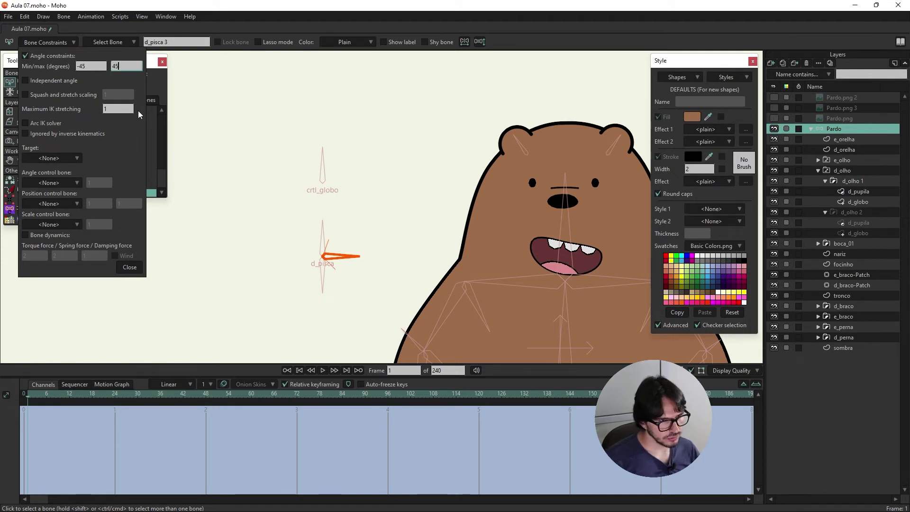
left_click(21, 81)
left_click_drag(350, 256, 318, 314)
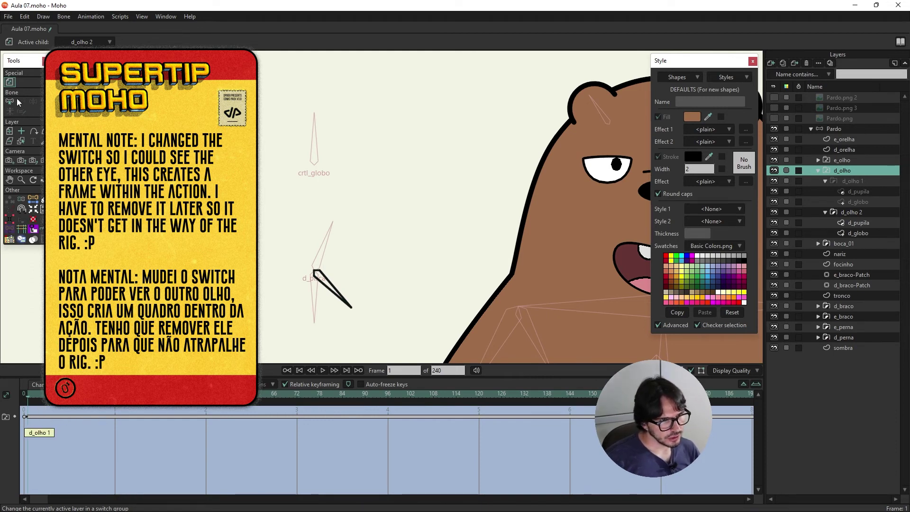
- Set the crtl_globo bone angle to 70 to check the blink
left_click(833, 131)
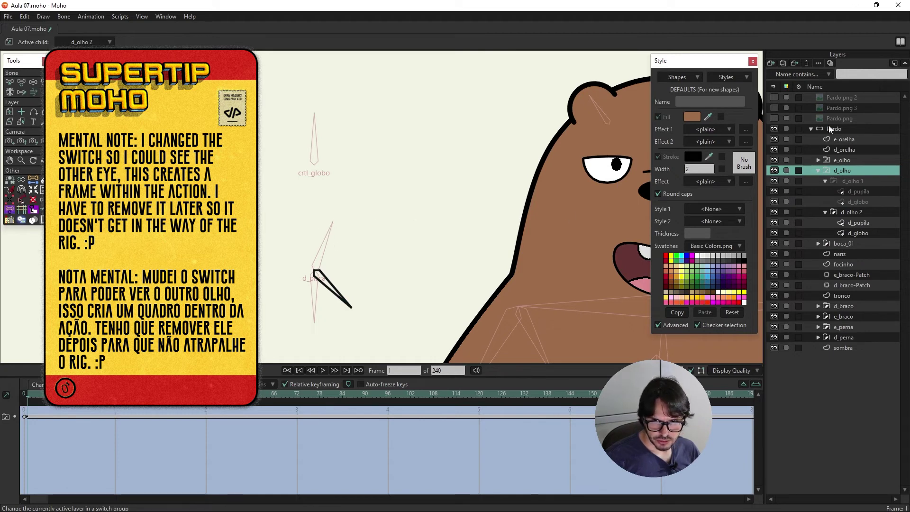
left_click_drag(326, 246, 326, 246)
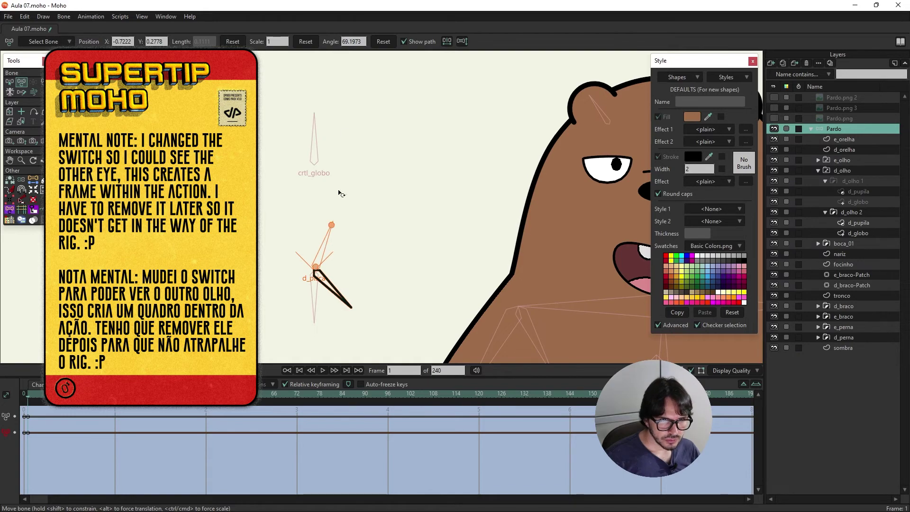
left_click(314, 138)
left_click(353, 41)
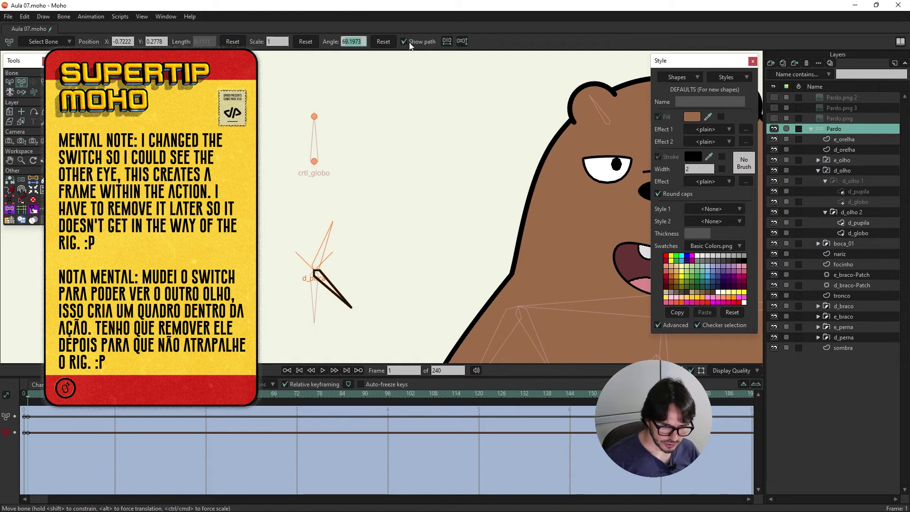
type("70")
key("Return")
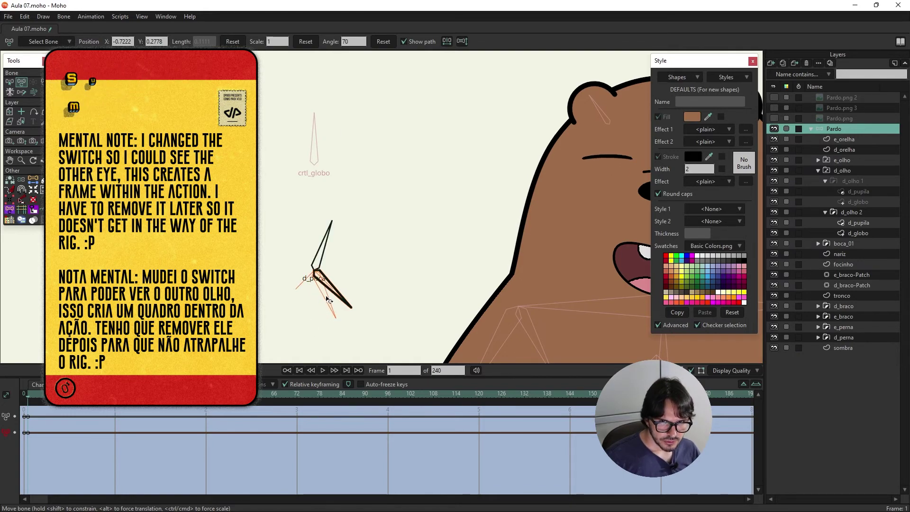
left_click(314, 137)
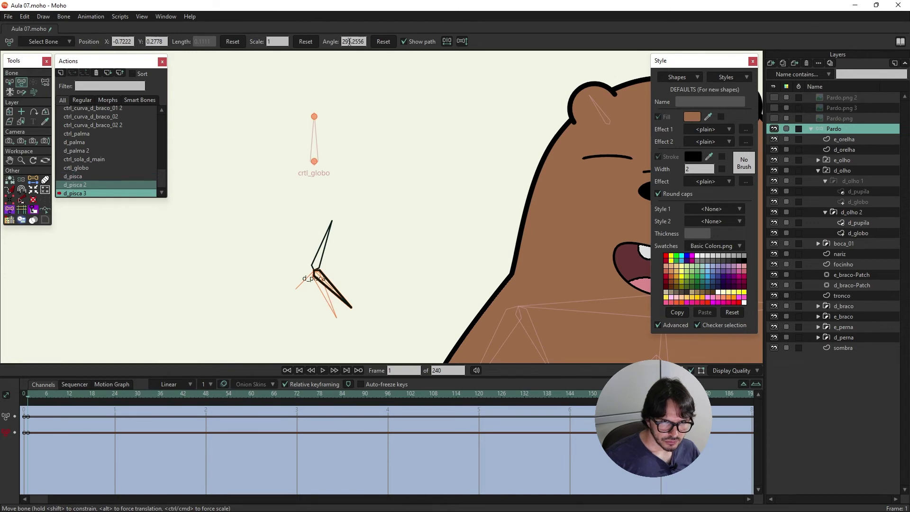
left_click(356, 42)
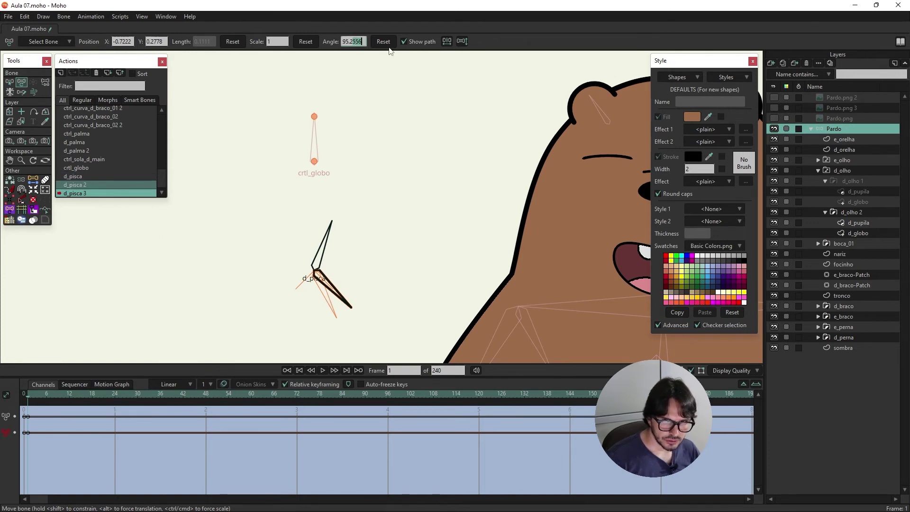
type("295.")
- Delete d_olho's stray frame-0 switch key, then test the d_pisca bones on Mainline
left_click(604, 243, "ctrl+alt")
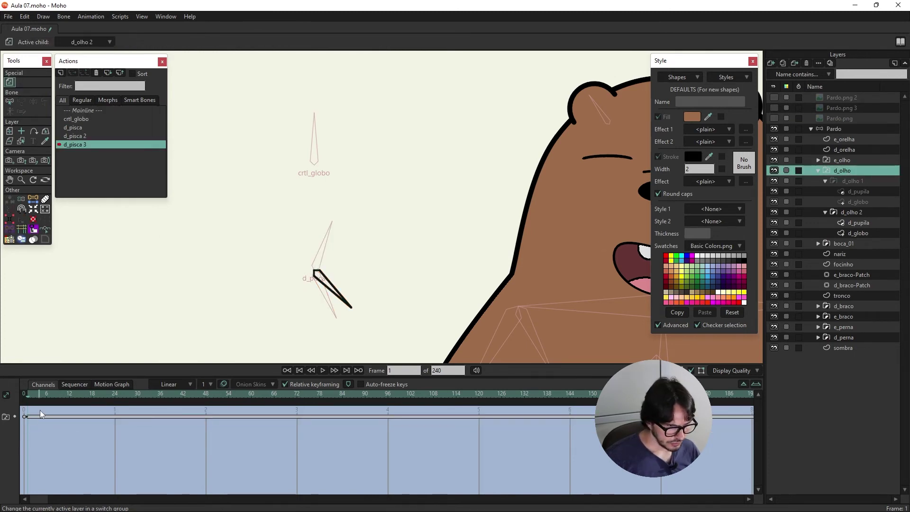
left_click_drag(40, 411, 13, 442)
key("Delete")
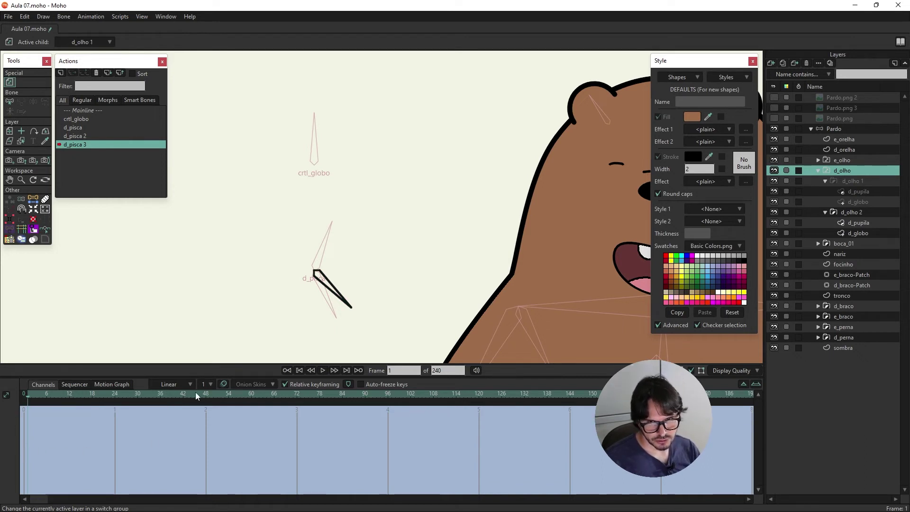
left_click(83, 110)
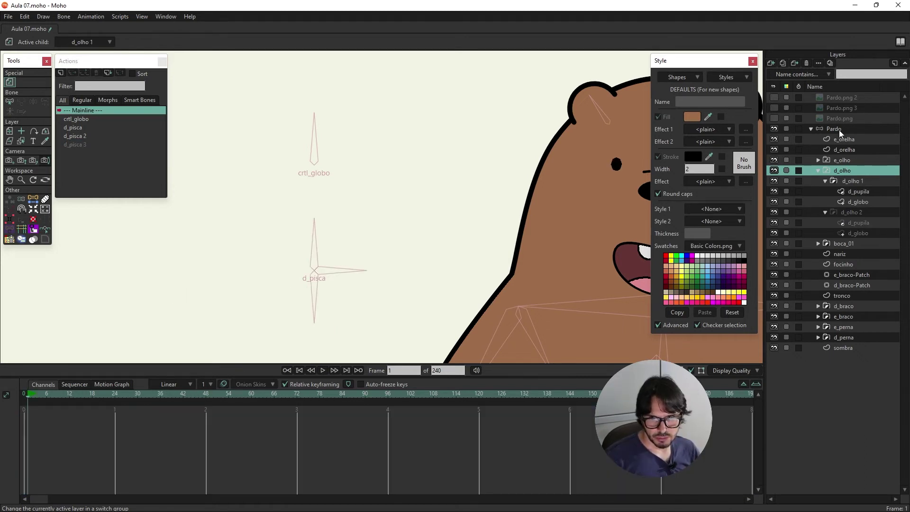
left_click(834, 128)
mouse_move(364, 270)
left_mouse_down()
mouse_move(349, 299)
mouse_move(353, 219)
mouse_move(364, 346)
mouse_move(357, 226)
mouse_move(362, 325)
mouse_move(364, 236)
mouse_move(362, 313)
mouse_move(371, 282)
mouse_move(360, 323)
mouse_move(368, 253)
mouse_move(367, 270)
left_mouse_up()
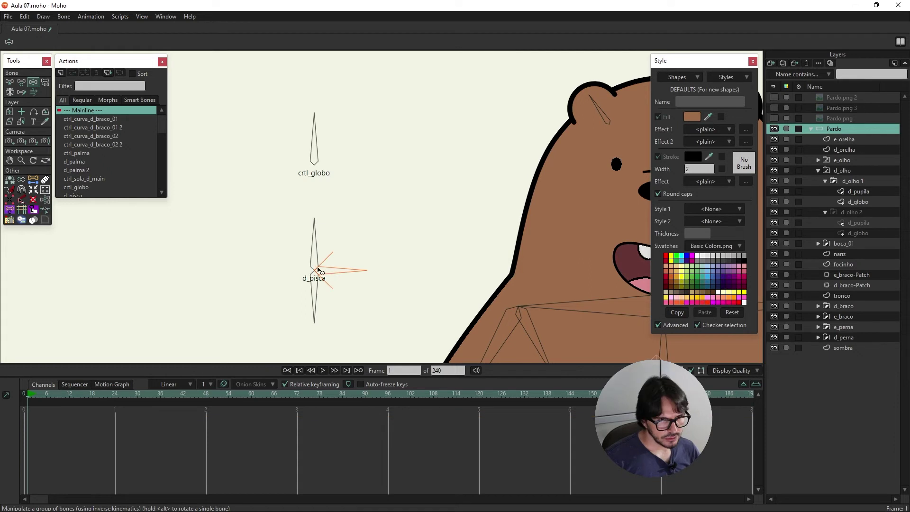
- Create the new d_pisca 3 2 action
left_click(12, 83)
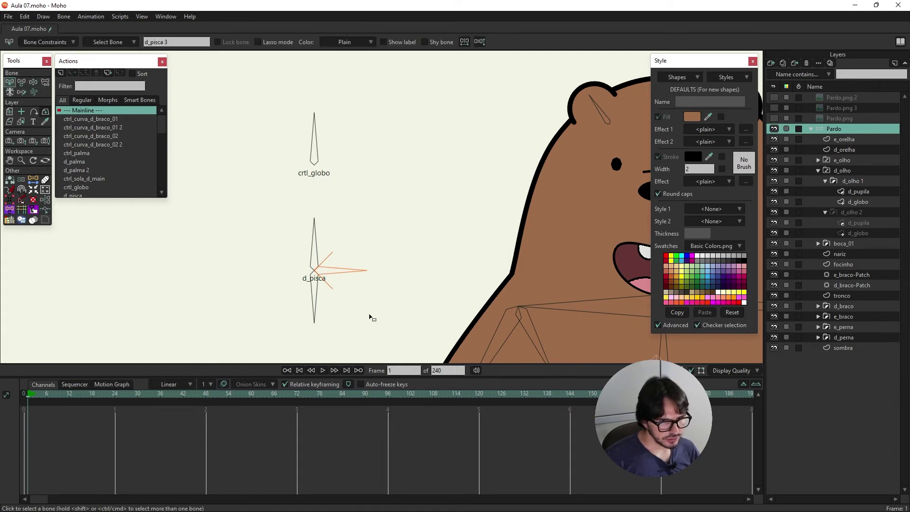
left_click(60, 74)
left_click(458, 292)
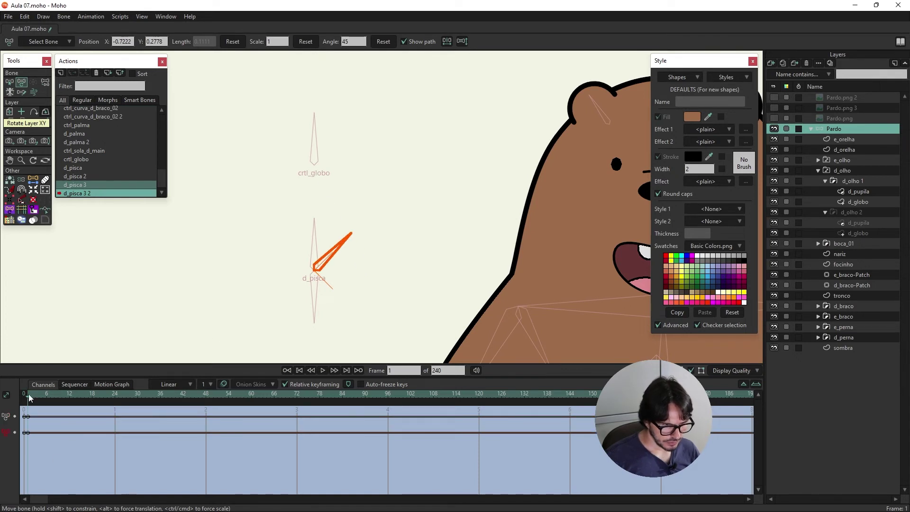
- Switch d_olho to the d_olho 2 drawing and rotate the d_pisca levers to close the eye
left_click(848, 170)
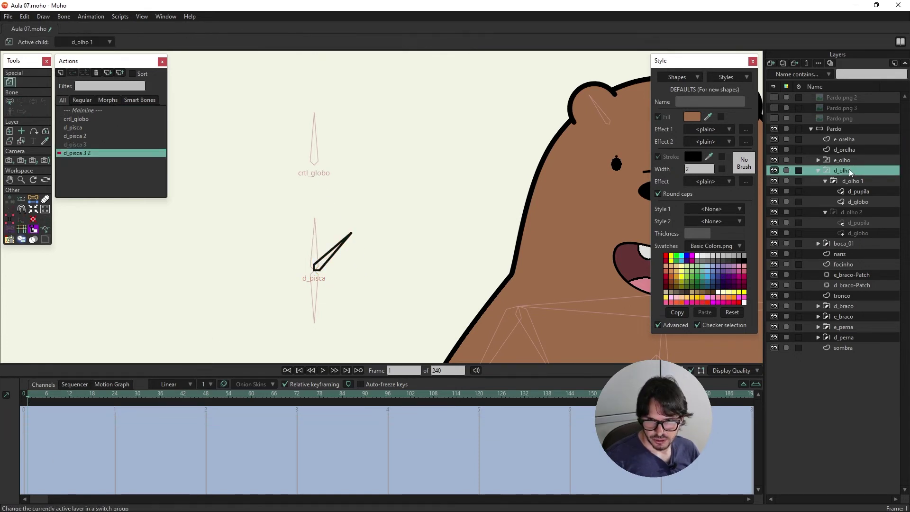
right_click(849, 169)
left_click(858, 206)
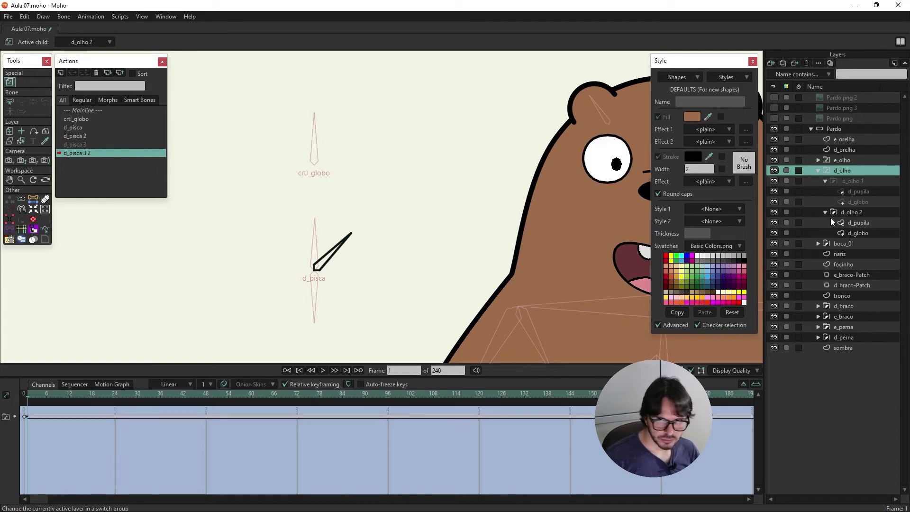
left_click(835, 128)
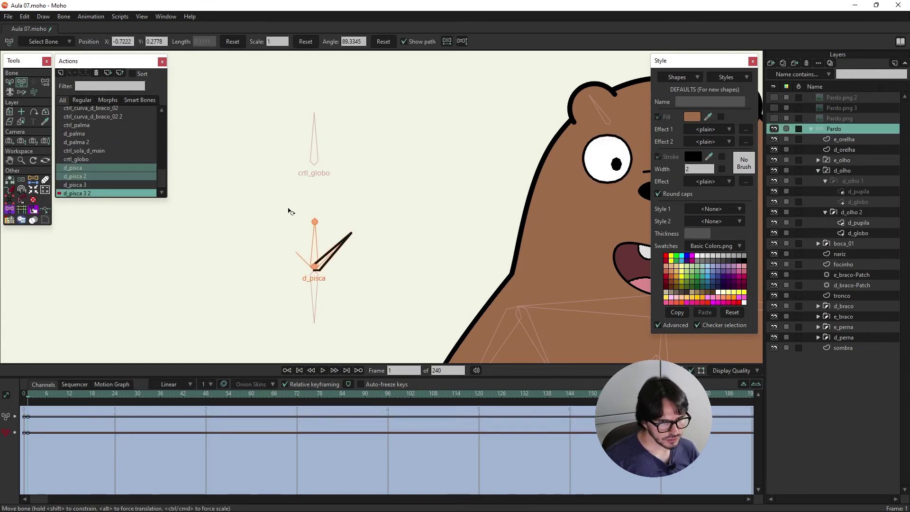
left_click_drag(308, 233, 330, 245)
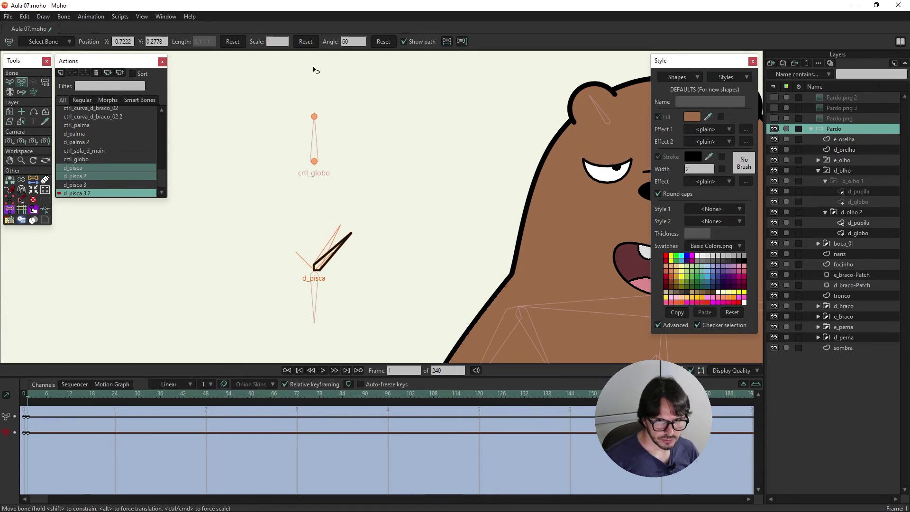
left_click_drag(330, 245, 325, 312)
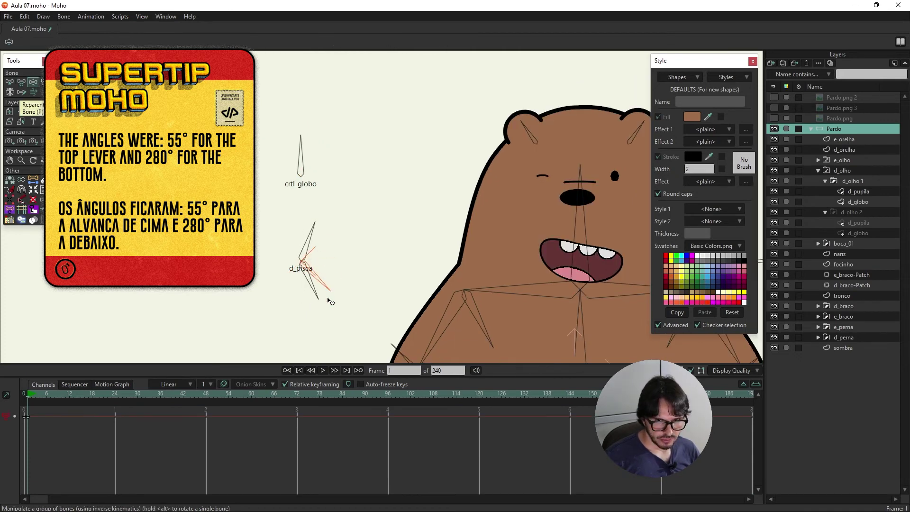
- Swing the d_pisca bone up and down to test the wink, then select it
mouse_move(328, 300)
left_mouse_down()
mouse_move(331, 170)
mouse_move(341, 342)
mouse_move(327, 266)
mouse_move(331, 226)
mouse_move(346, 283)
mouse_move(325, 283)
mouse_move(335, 265)
mouse_move(338, 133)
mouse_move(342, 321)
mouse_move(341, 141)
mouse_move(331, 299)
mouse_move(325, 178)
mouse_move(321, 324)
mouse_move(328, 232)
left_mouse_up()
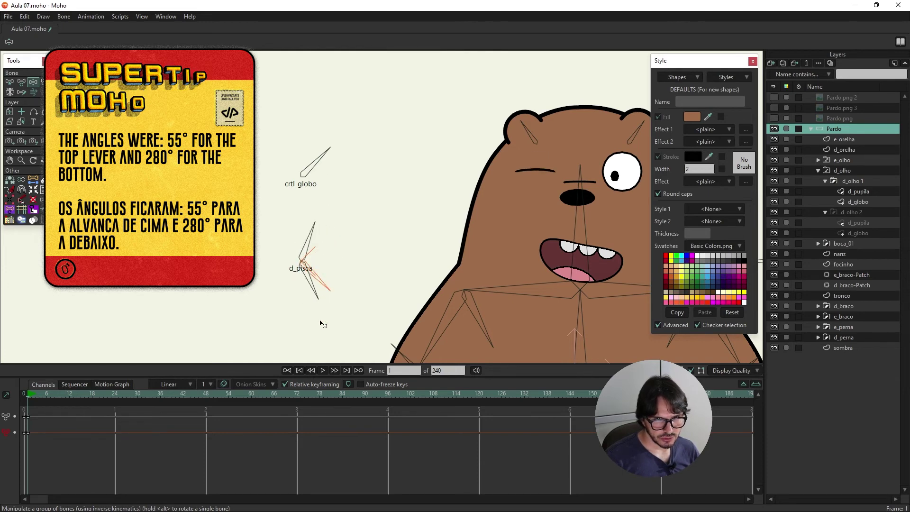
left_click(10, 82)
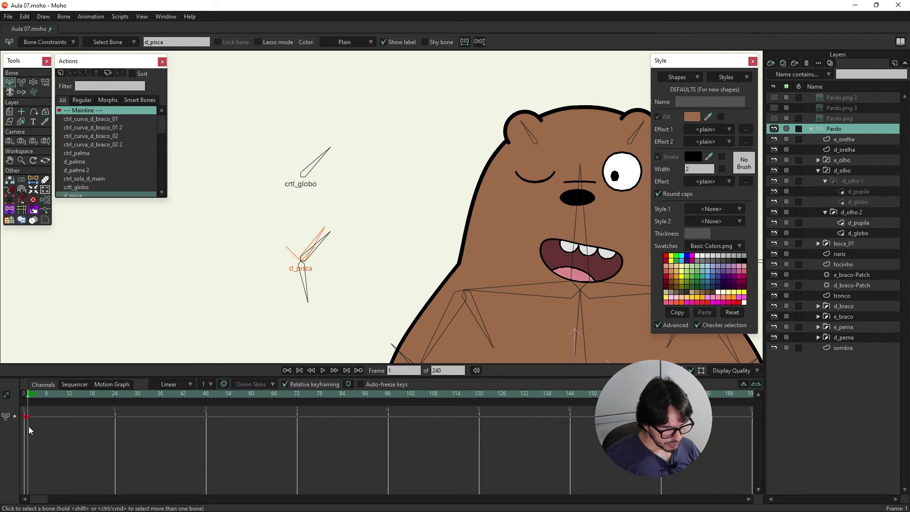
- Delete the test key, limit d_pisca 2 to 0–45 degrees, and test the wink
key("Delete")
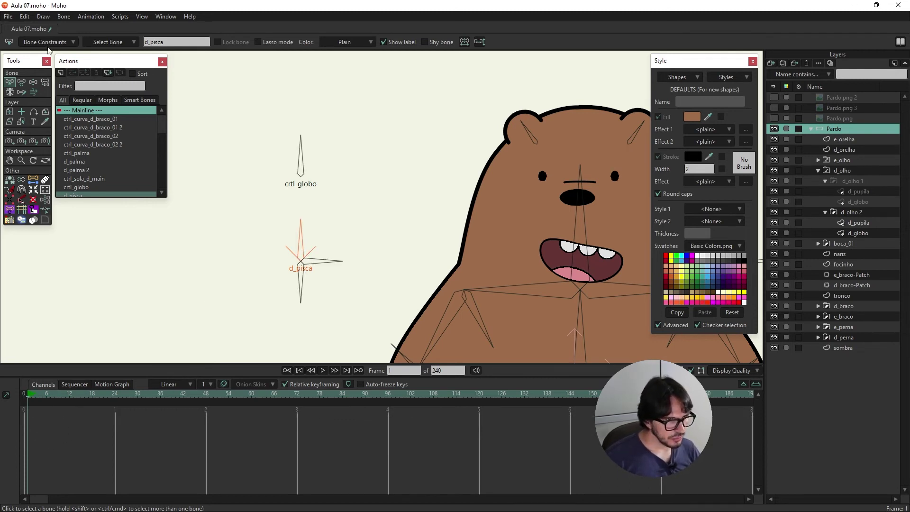
left_click(45, 42)
left_click(300, 287)
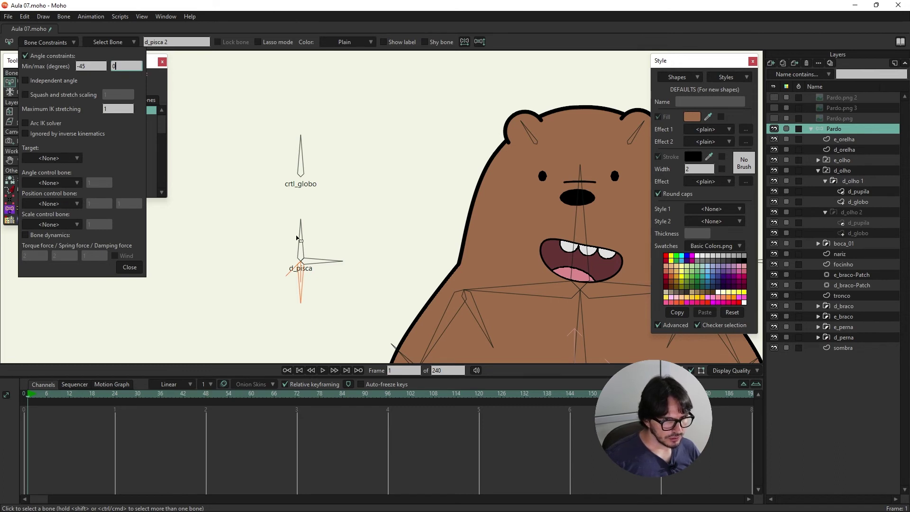
left_click(300, 239)
left_click(132, 69)
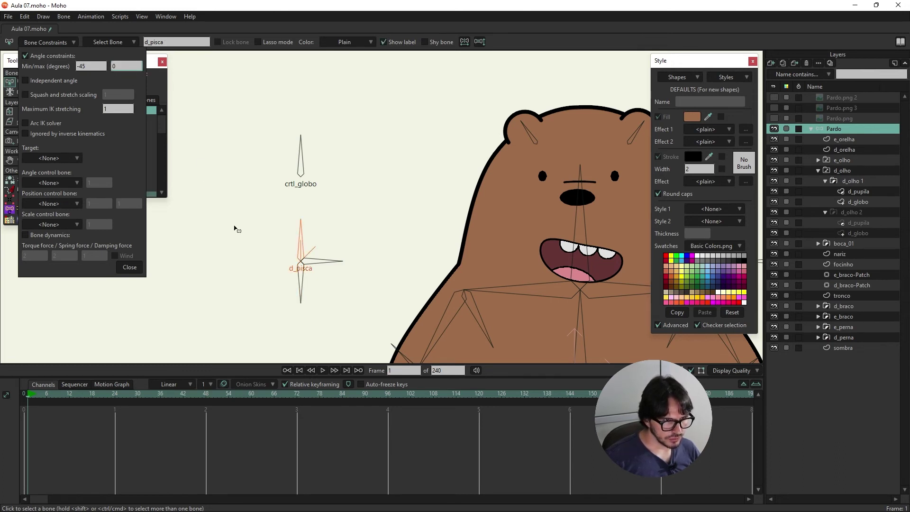
left_click(300, 290)
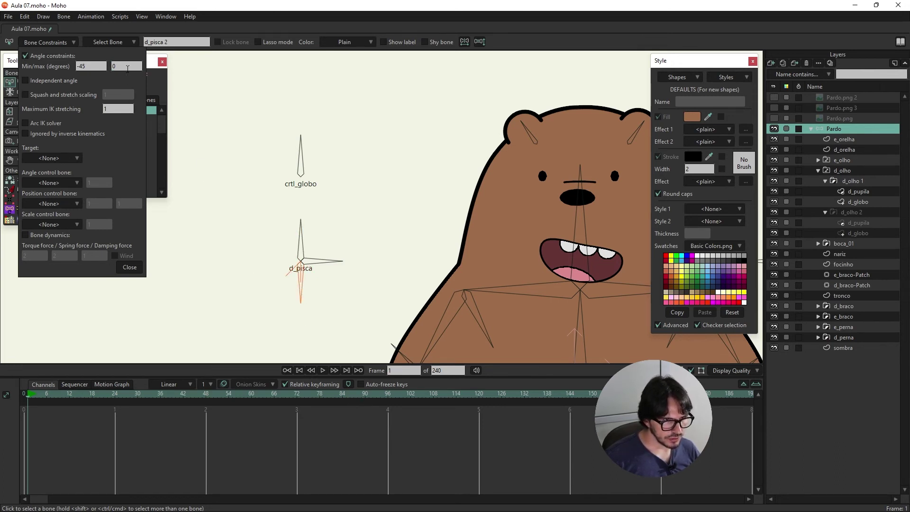
key("shift+Tab")
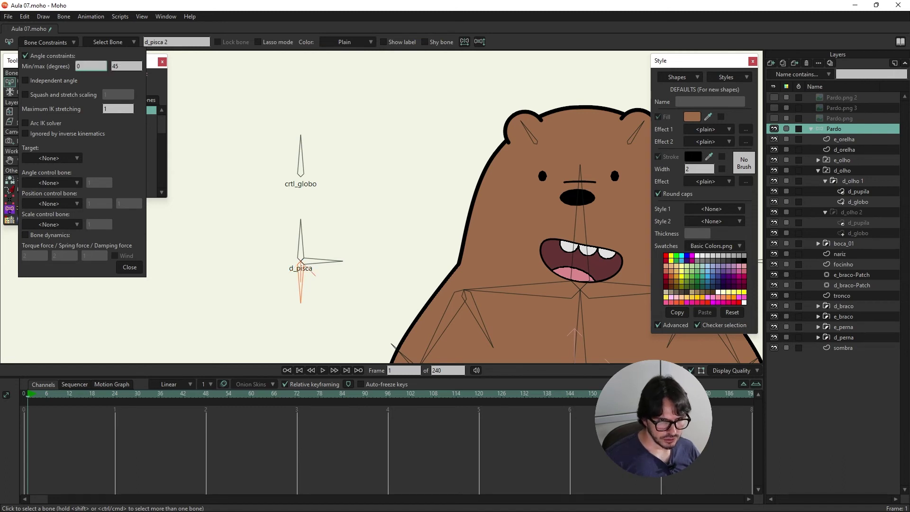
key("z")
mouse_move(300, 230)
left_mouse_down()
mouse_move(327, 231)
mouse_move(169, 218)
mouse_move(431, 278)
mouse_move(298, 327)
left_mouse_up()
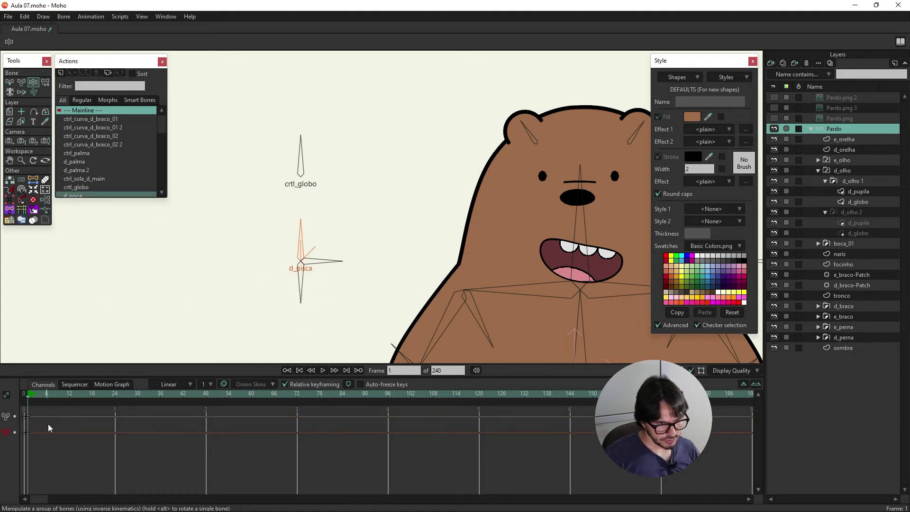
- Delete the frame-0 test keyframes and fit the whole bear in the view
left_click_drag(49, 415, 2, 482)
key("Delete")
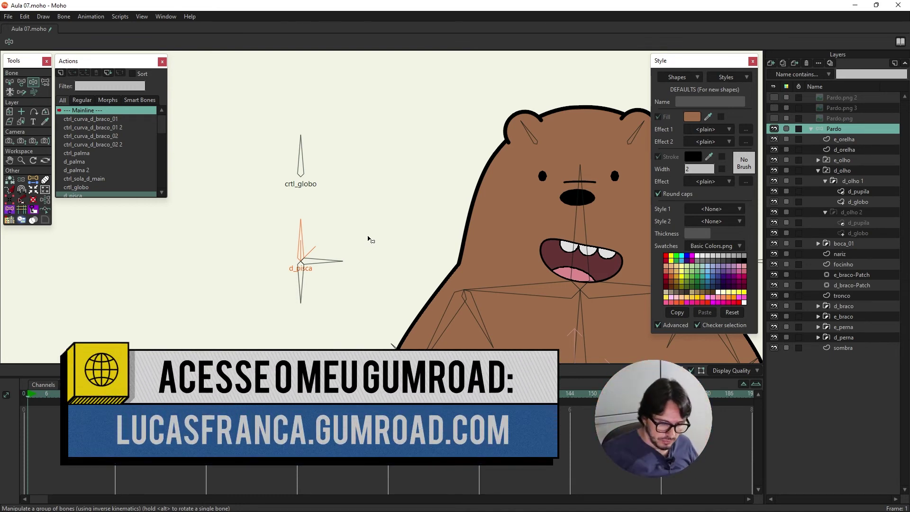
key("ctrl+r")
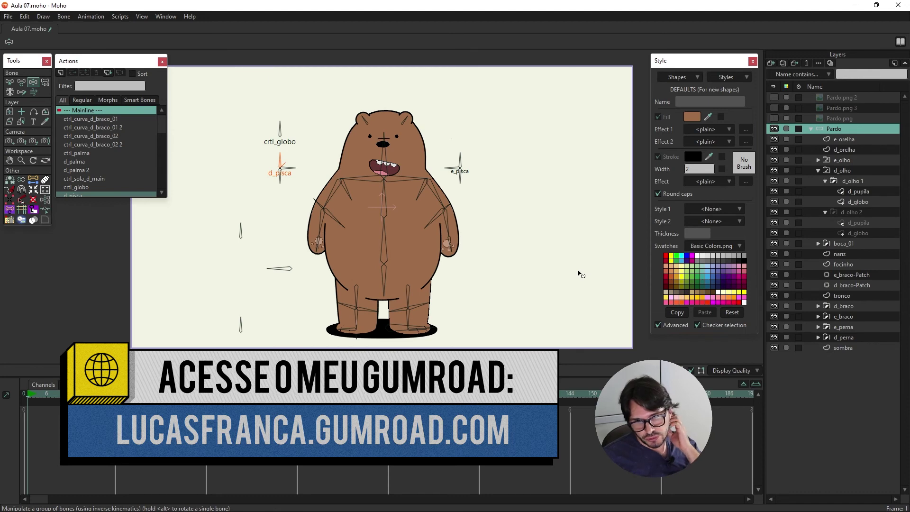